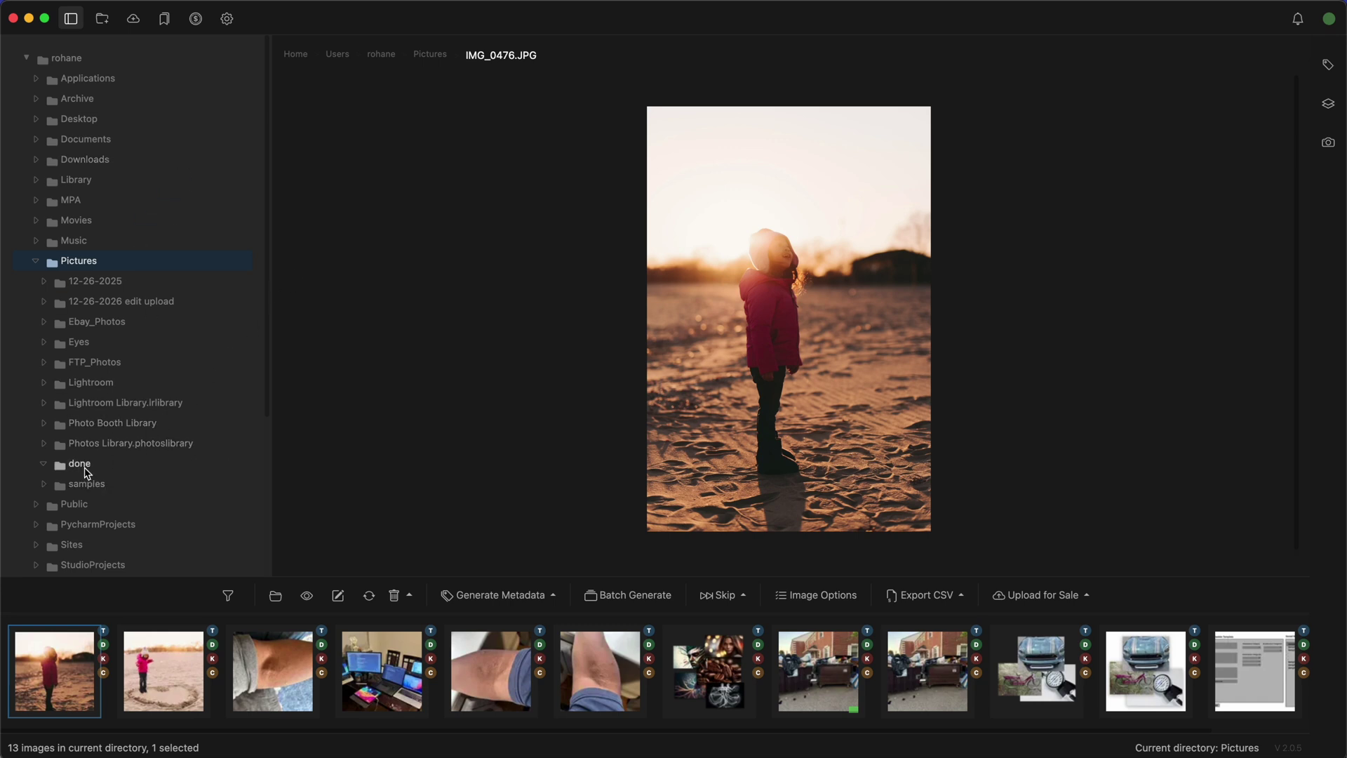
Load the 35 images of the done folder and show the metadata panel for _C141471.jpg
left_click(82, 466)
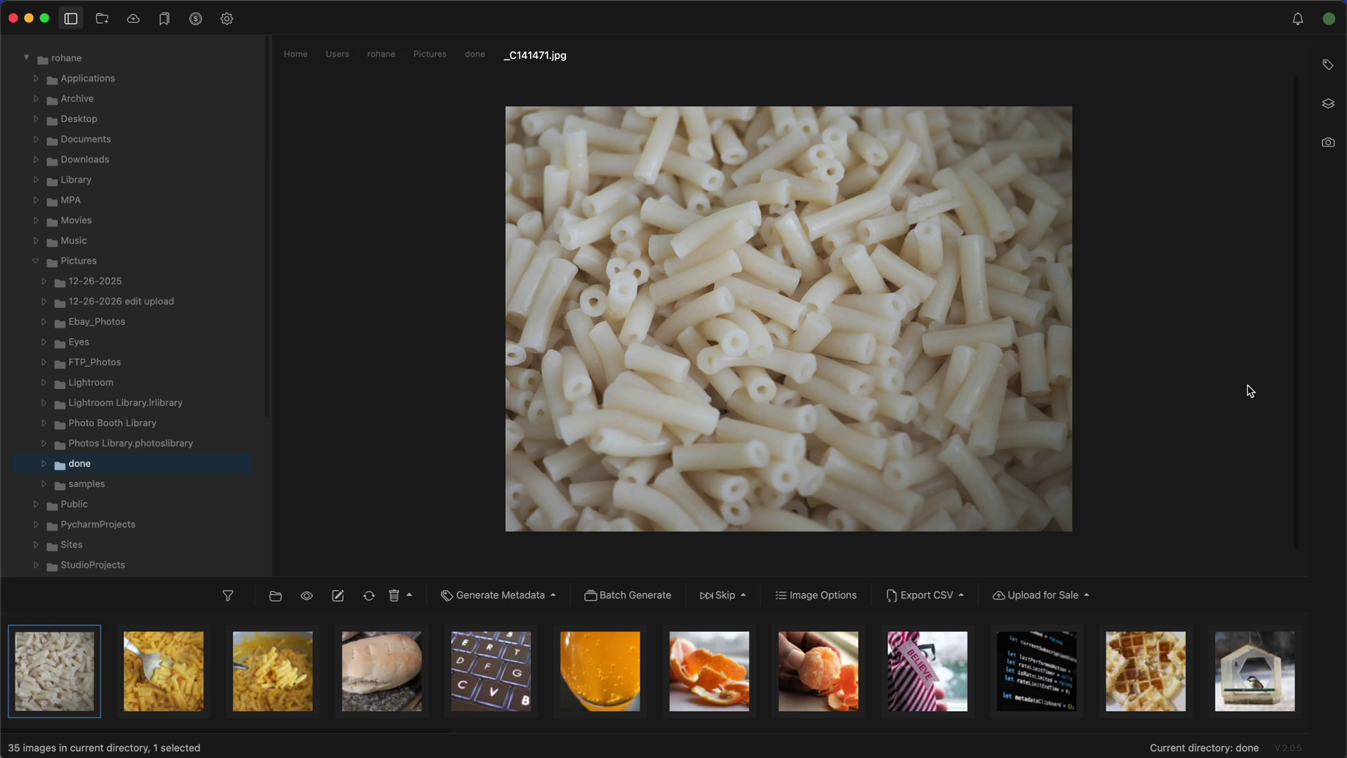
key("super+1")
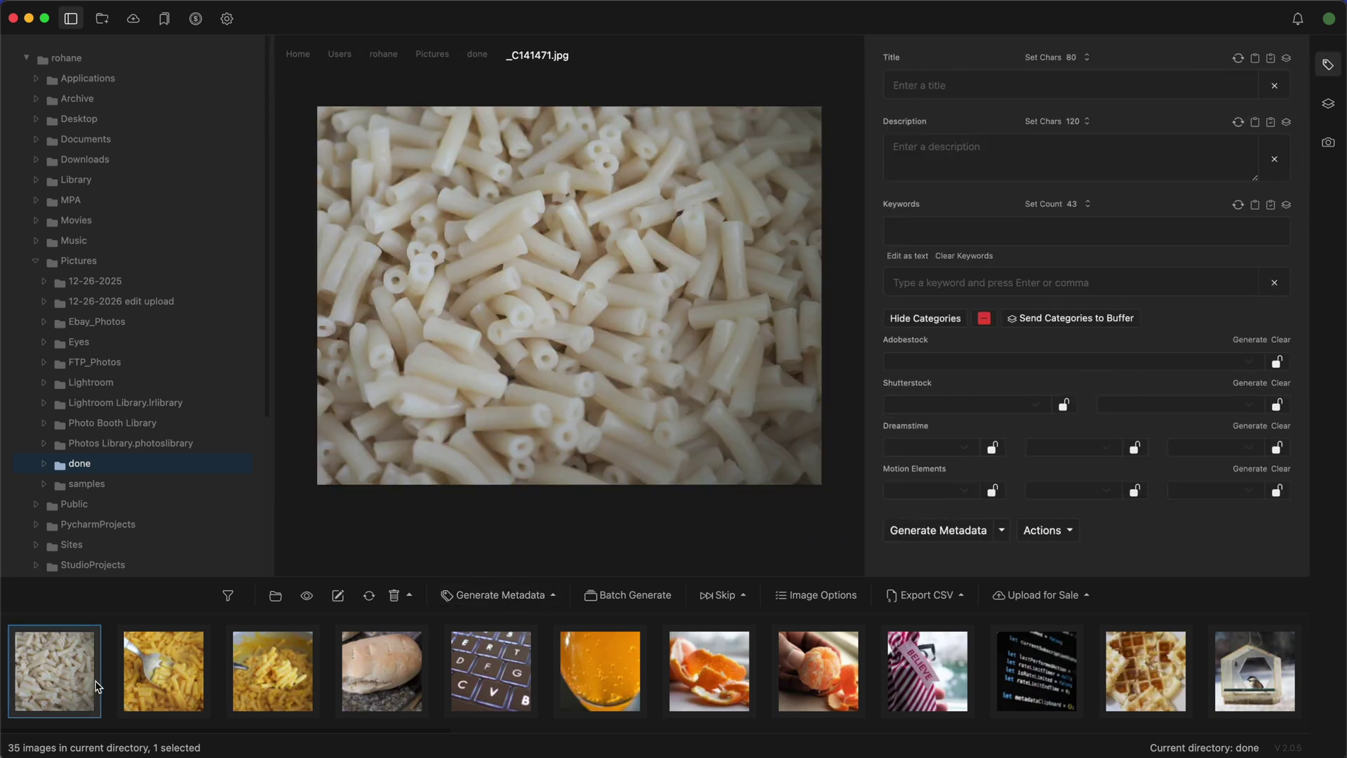
Scroll back and forth through the 35-image thumbnail strip while the metadata fields stay blank
scroll(95, 684, "right", 20)
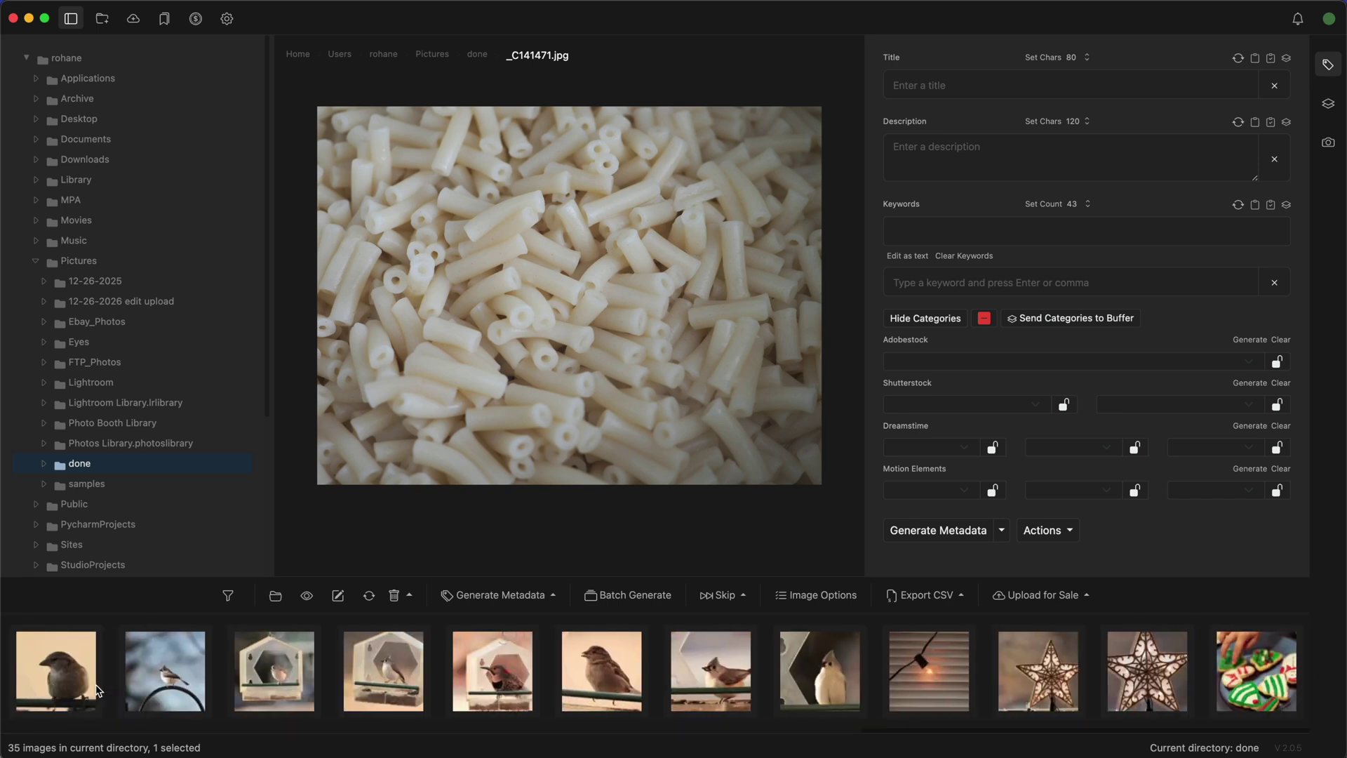
scroll(96, 690, "left", 15)
scroll(95, 684, "left", 10)
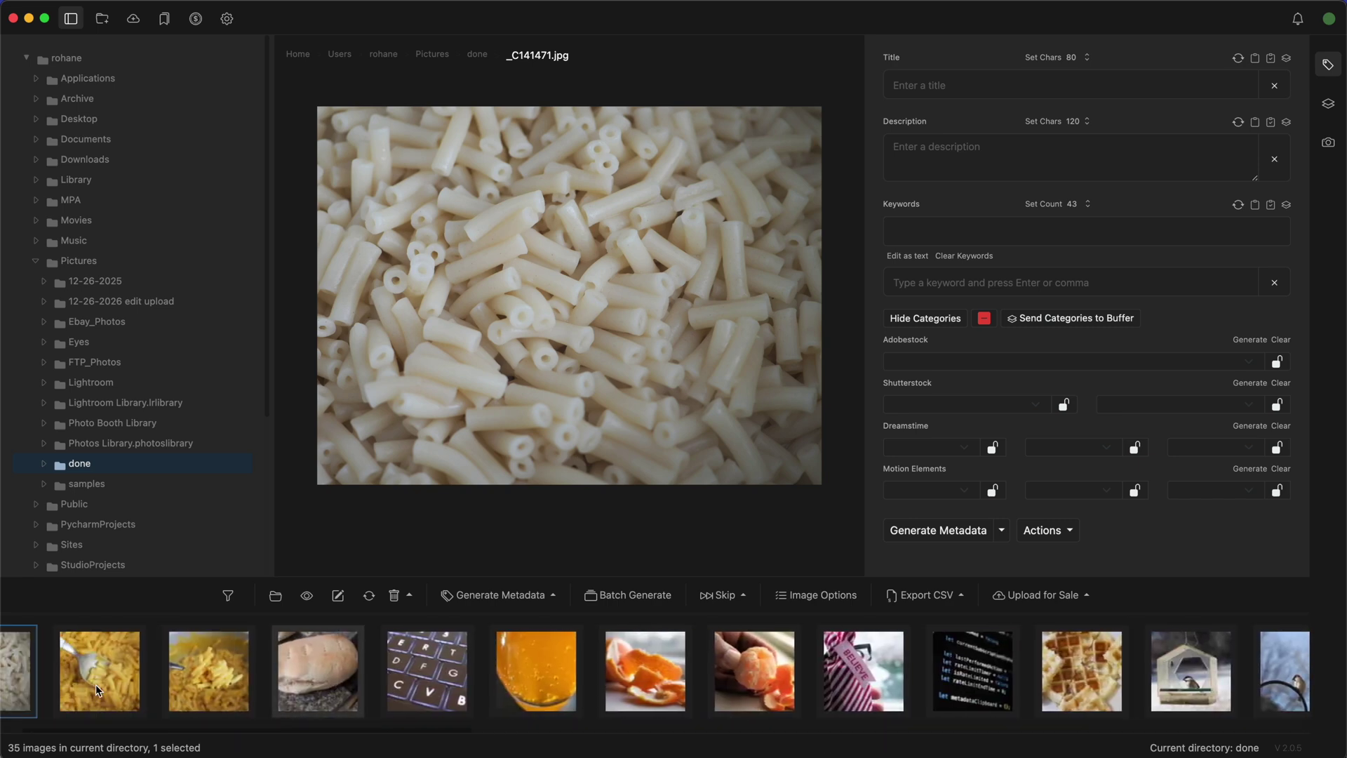
scroll(96, 690, "right", 15)
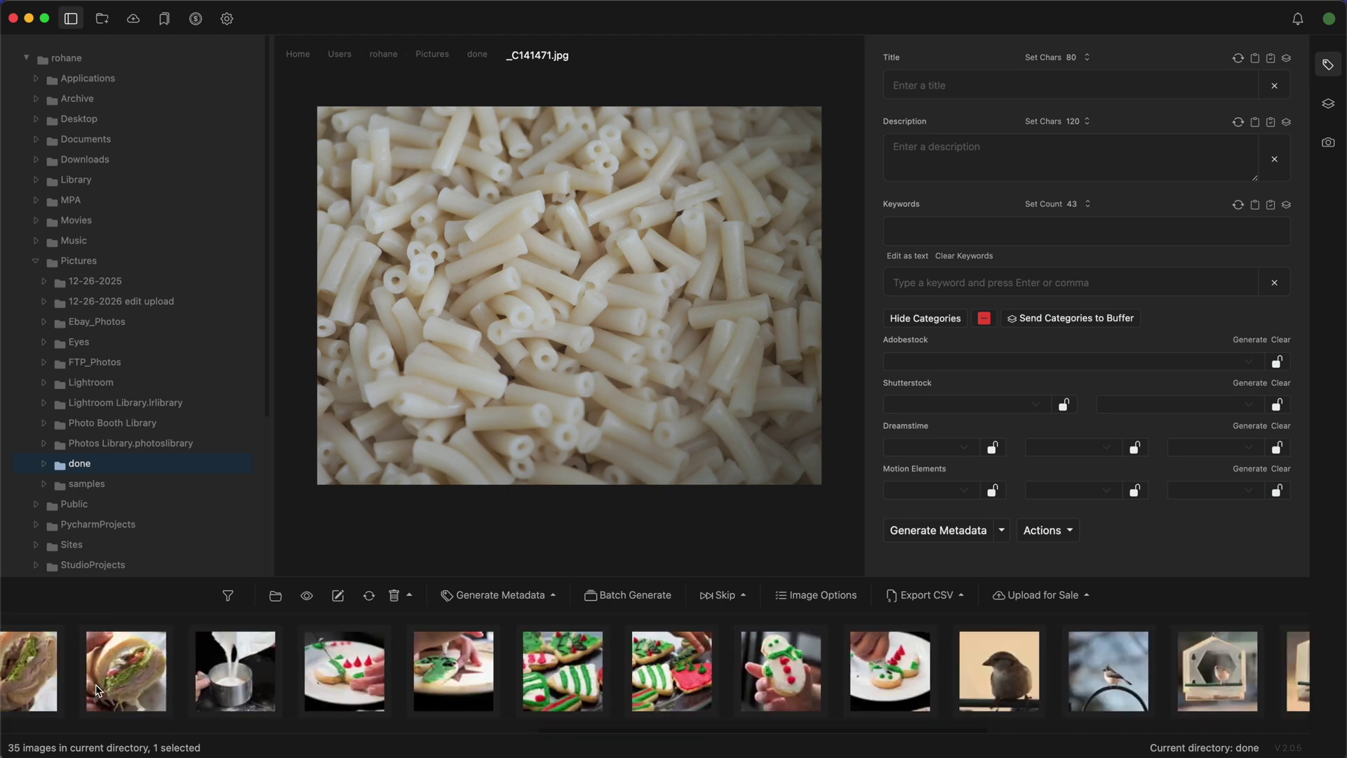
scroll(96, 689, "left", 15)
scroll(98, 690, "left", 10)
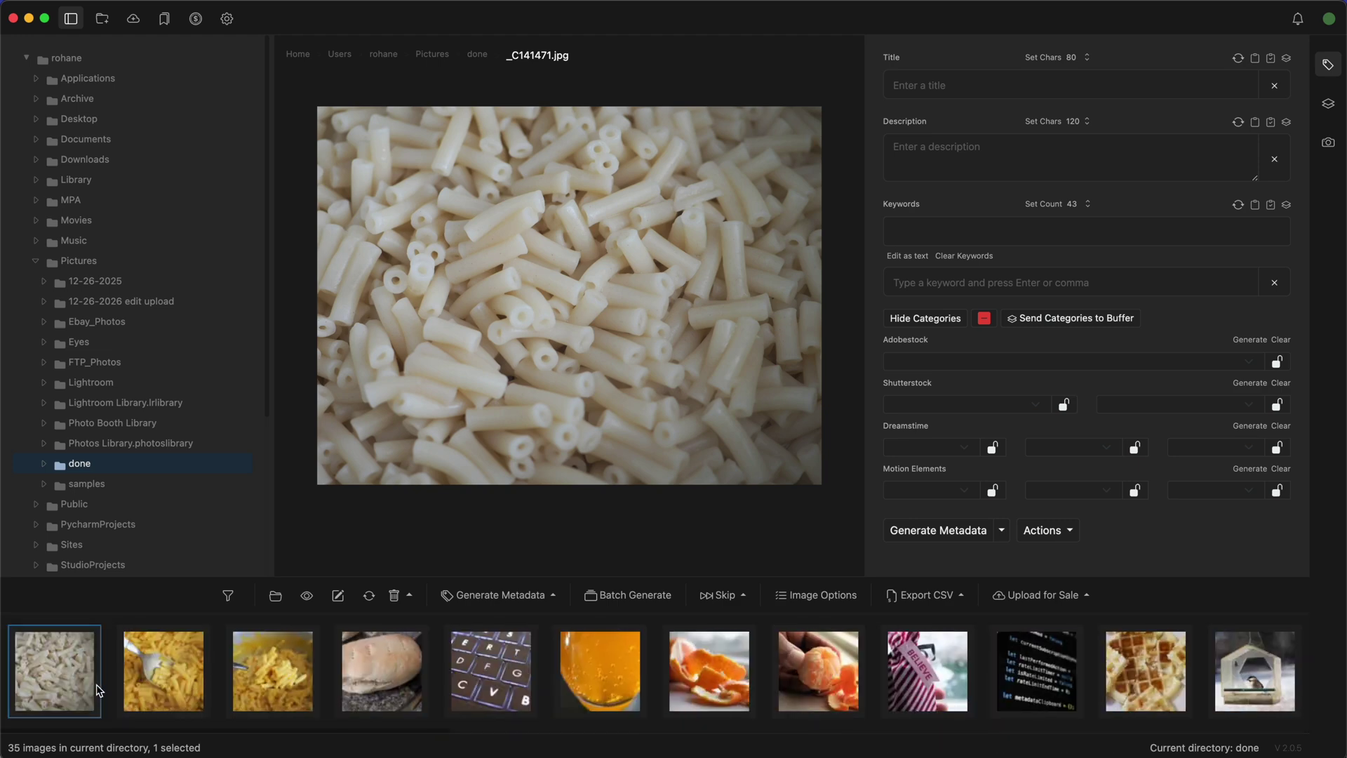
Batch-generate titles, descriptions and keywords for all 35 images, then close the finished jobs panel
left_click(635, 595)
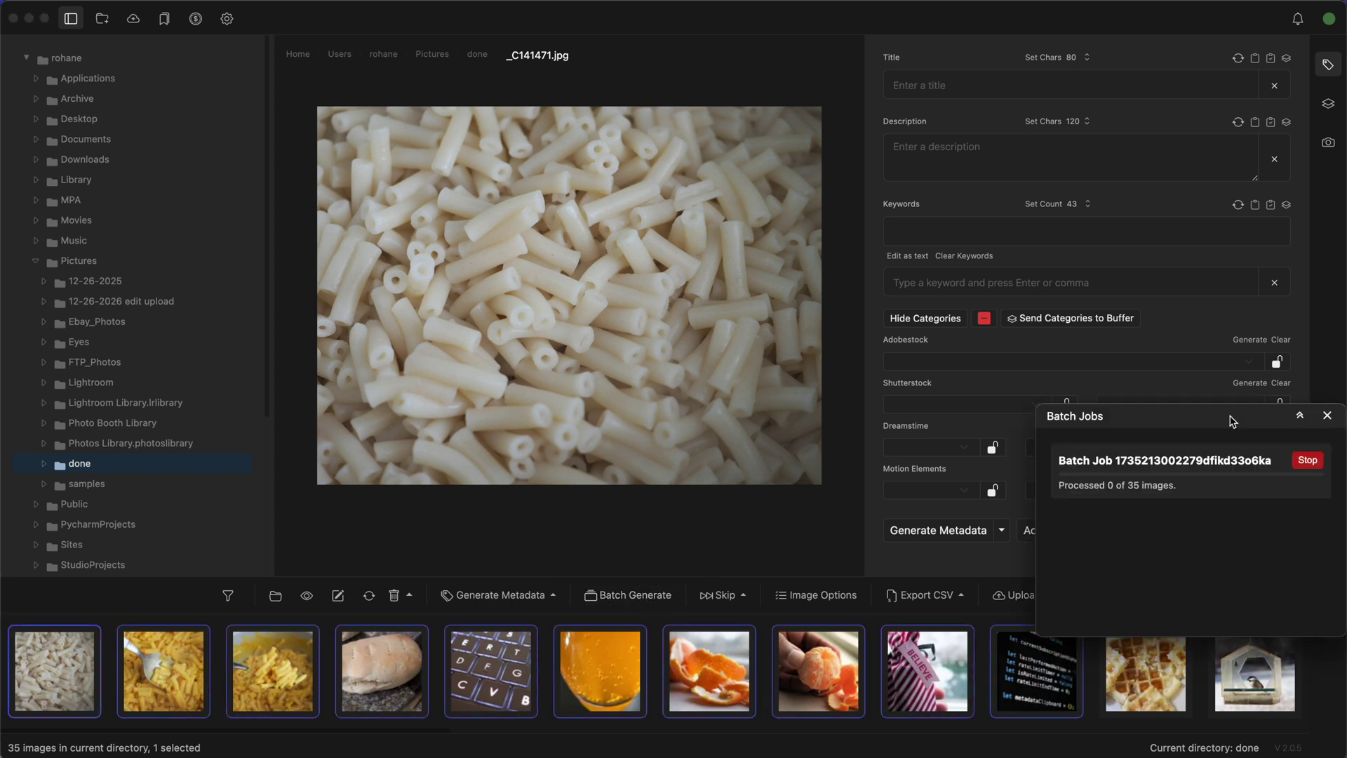
left_click_drag(1240, 415, 1000, 415)
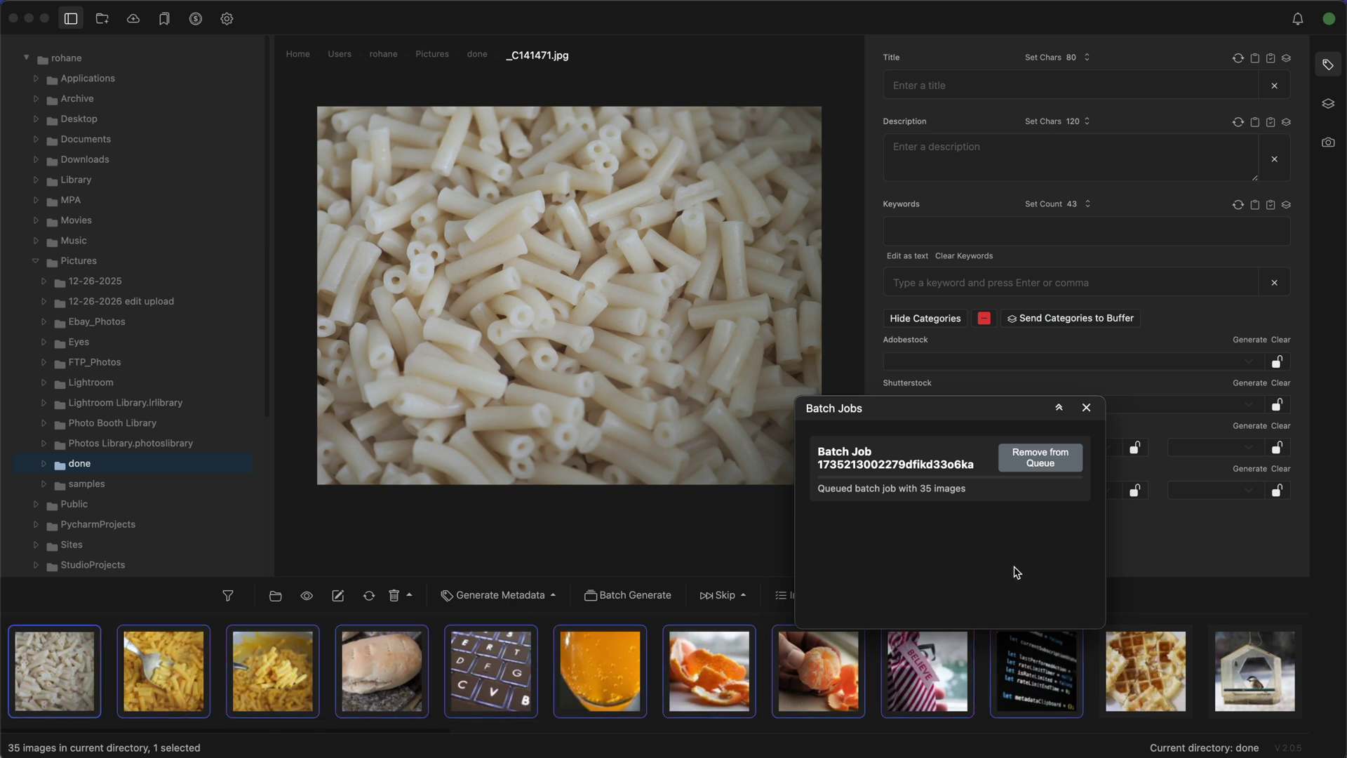
scroll(882, 631, "right", 10)
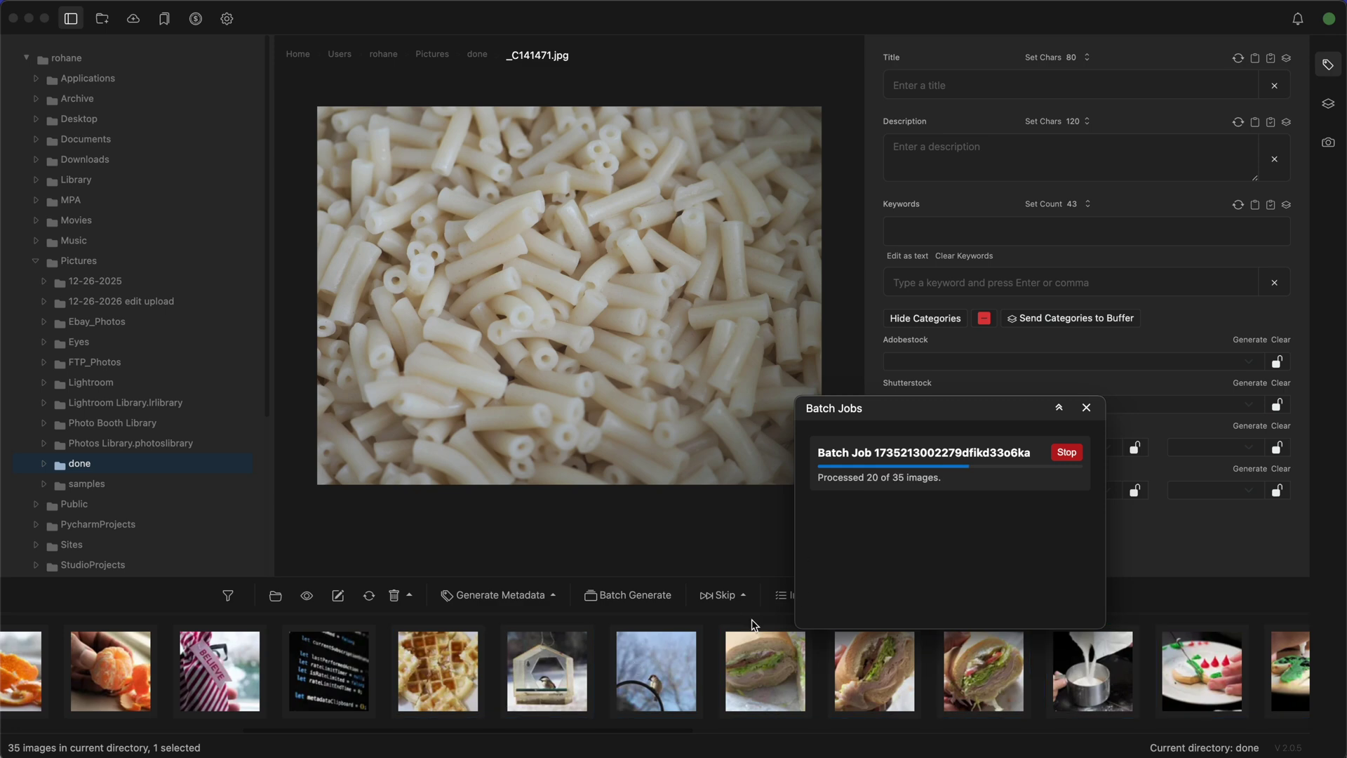
scroll(644, 678, "right", 15)
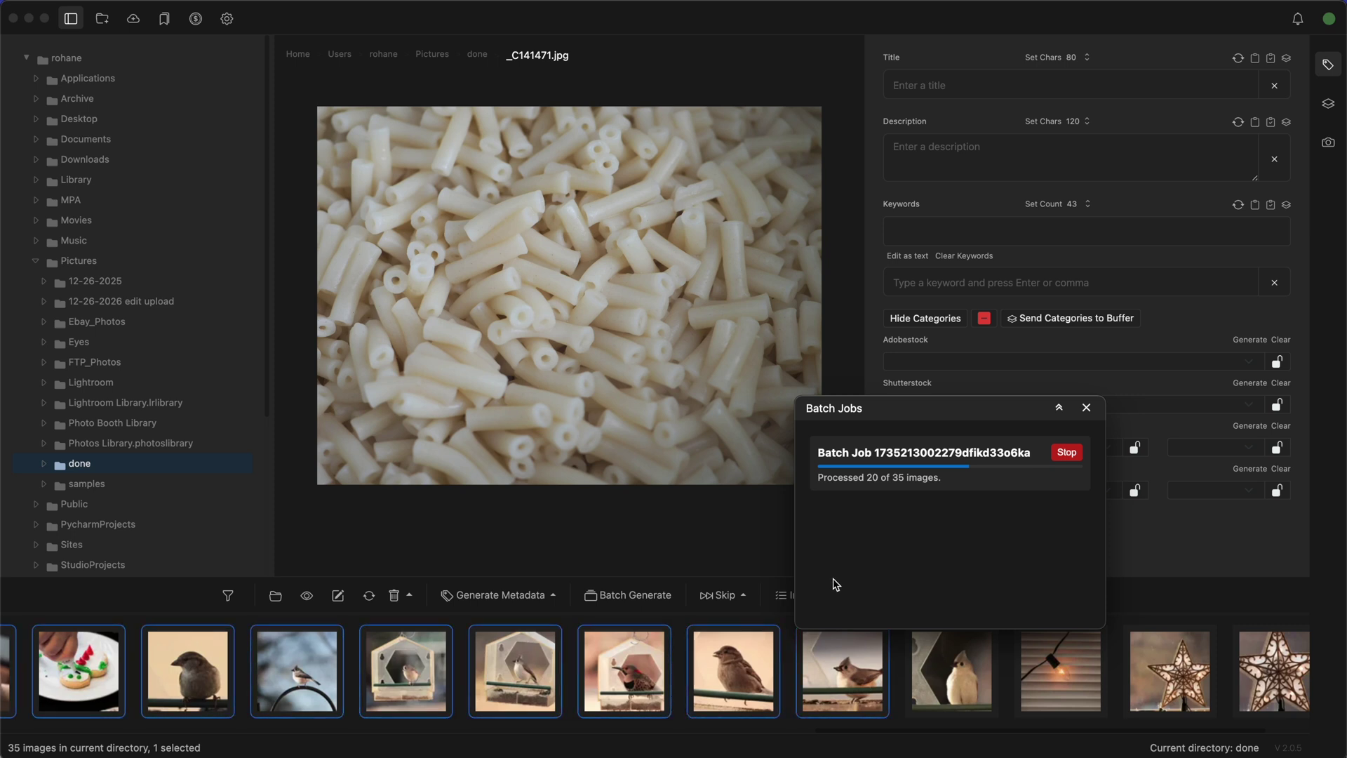
scroll(686, 658, "right", 2)
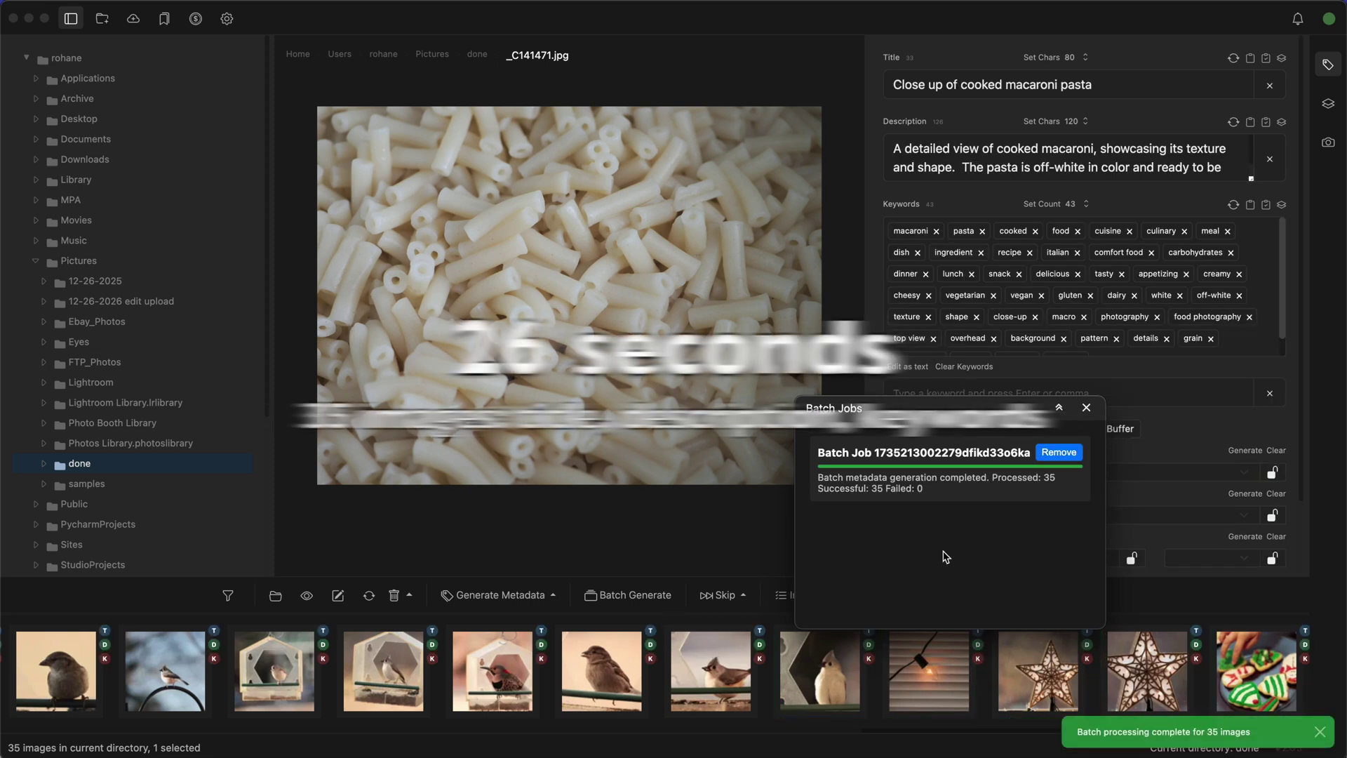
left_click(1085, 412)
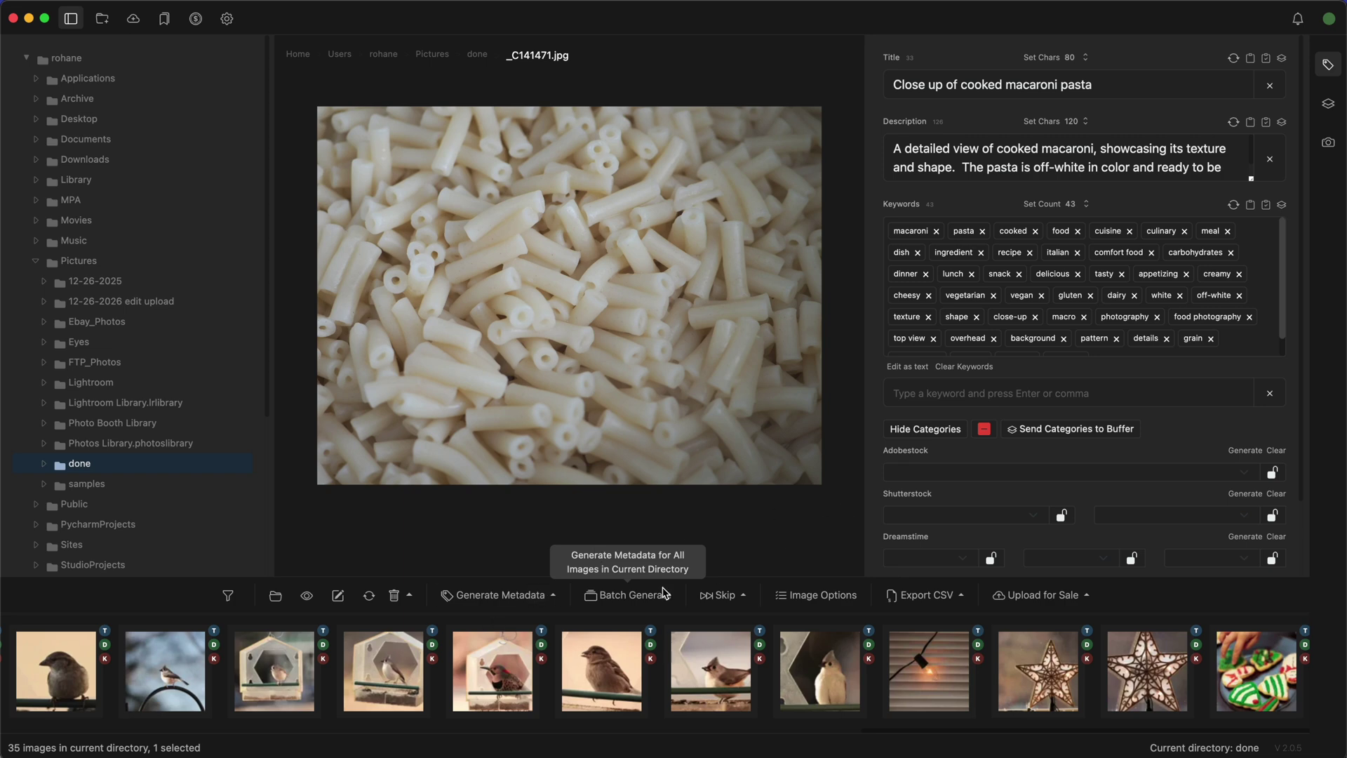
Check the generated metadata on the next image, the macaroni photo, and the bread photo _C141486.jpg
scroll(553, 671, "left", 15)
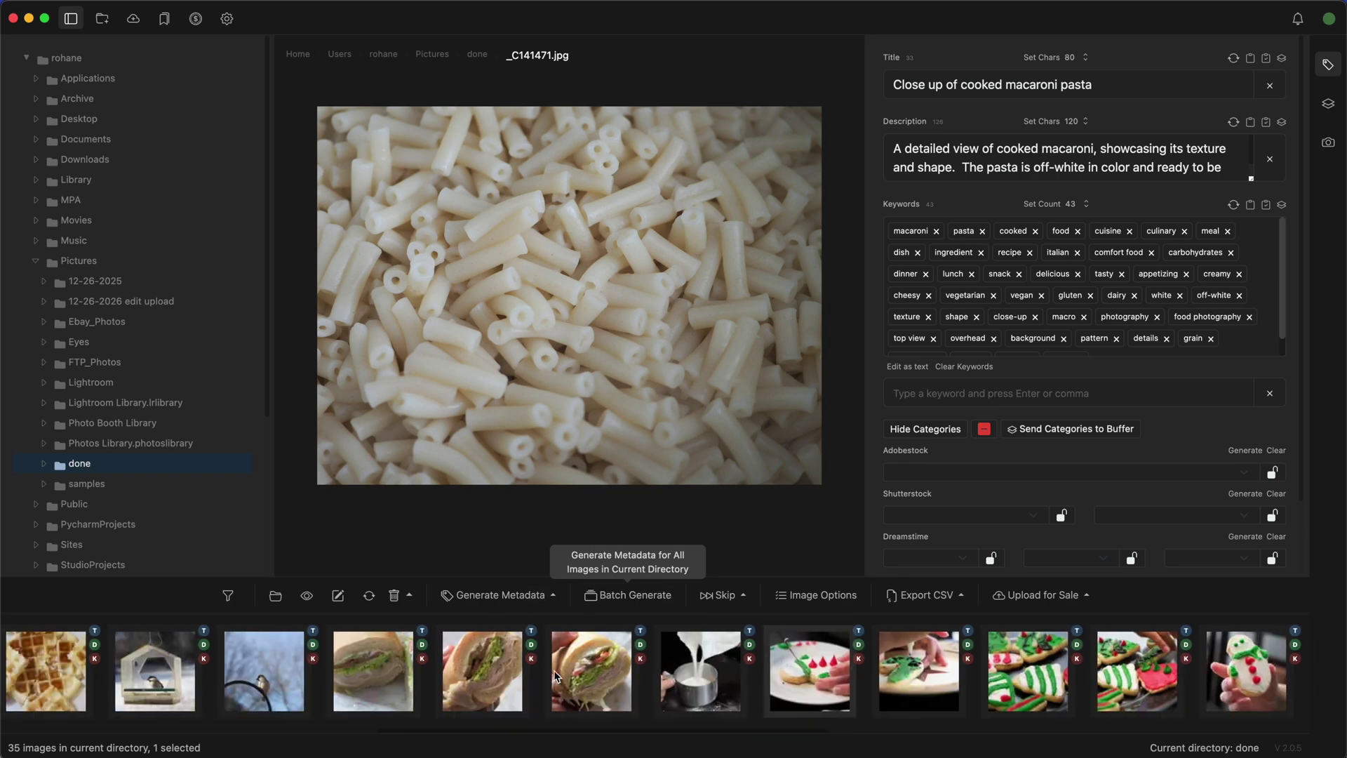
key("Right")
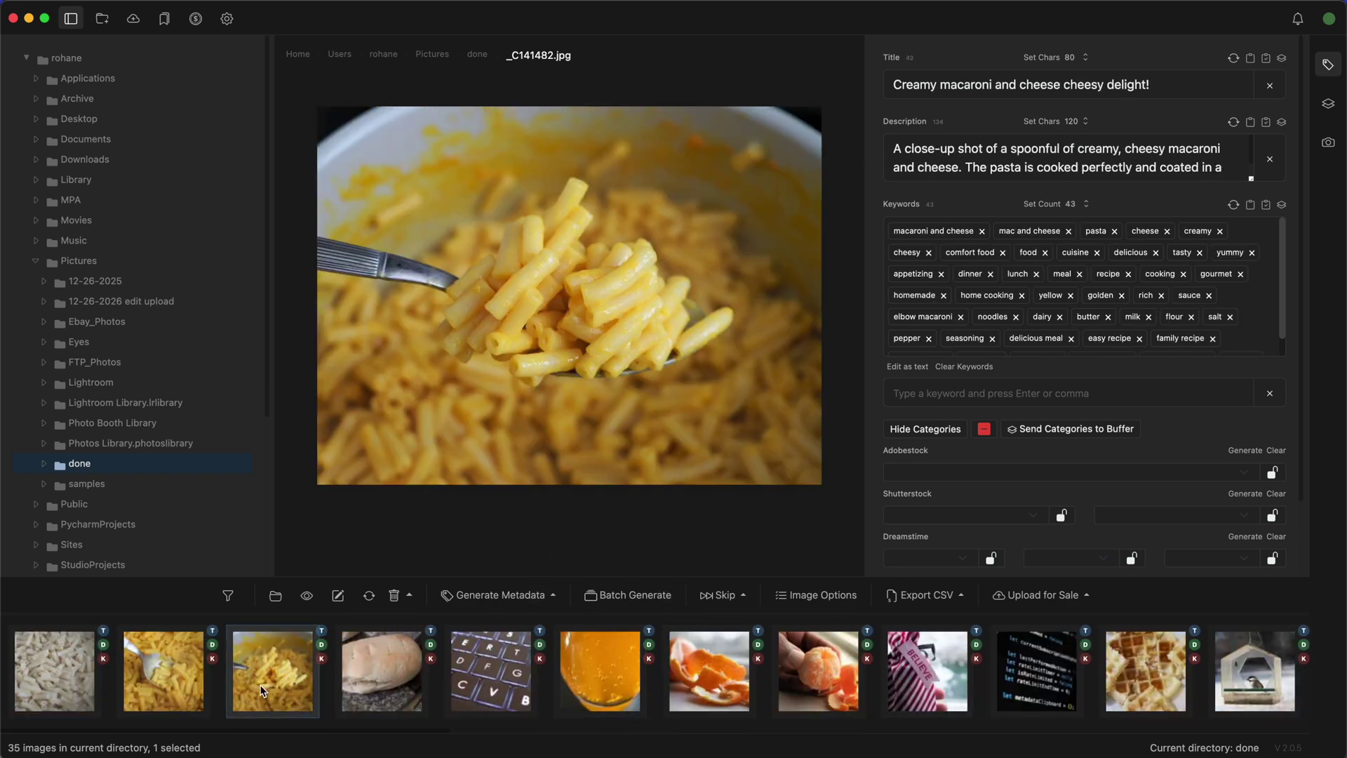
left_click(35, 681)
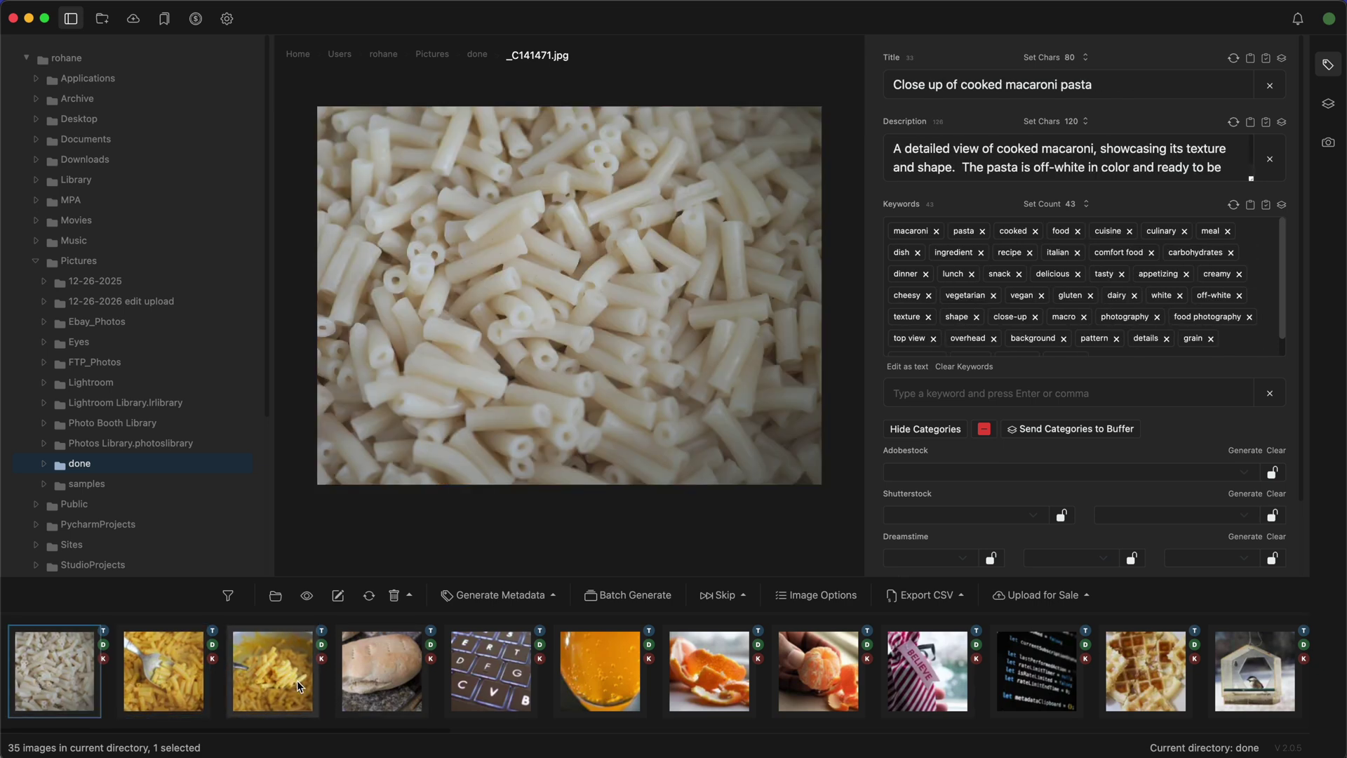
left_click(373, 684)
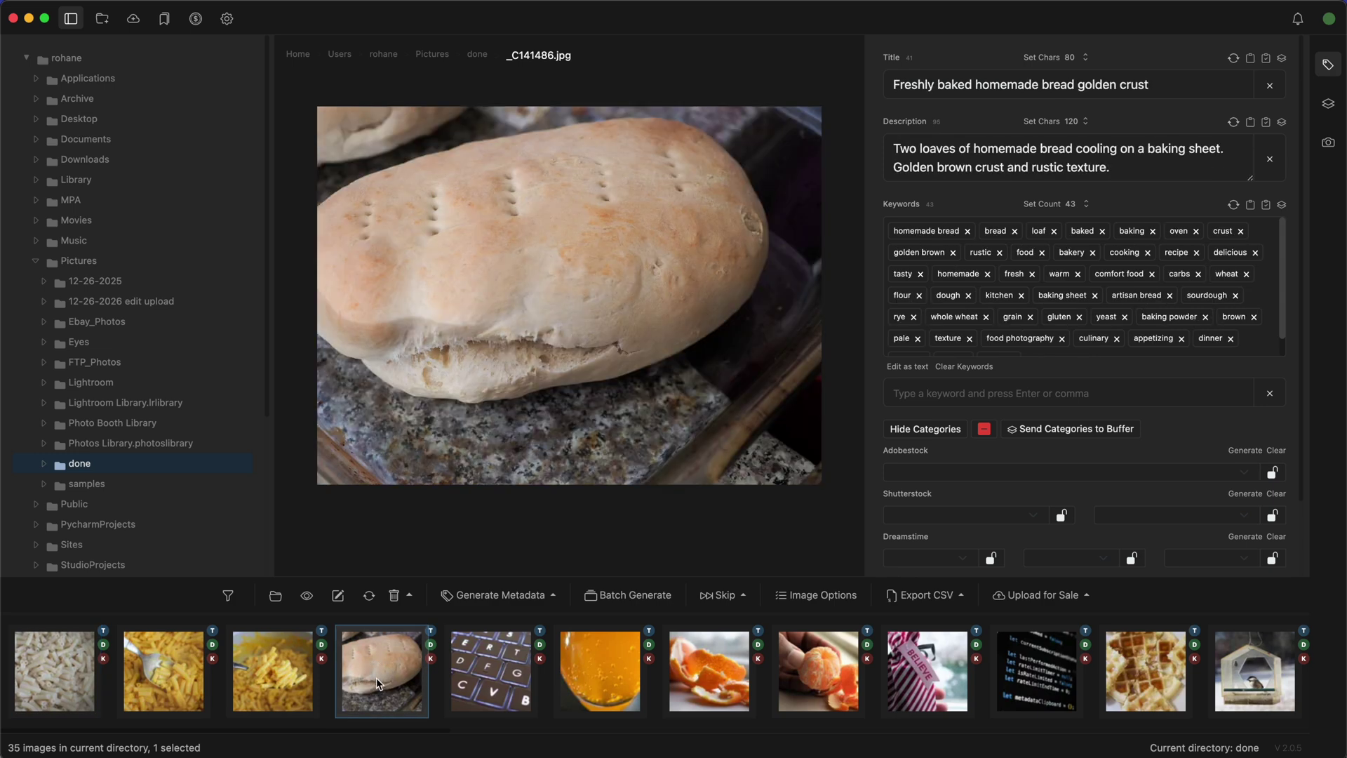
scroll(1126, 476, "down", 2)
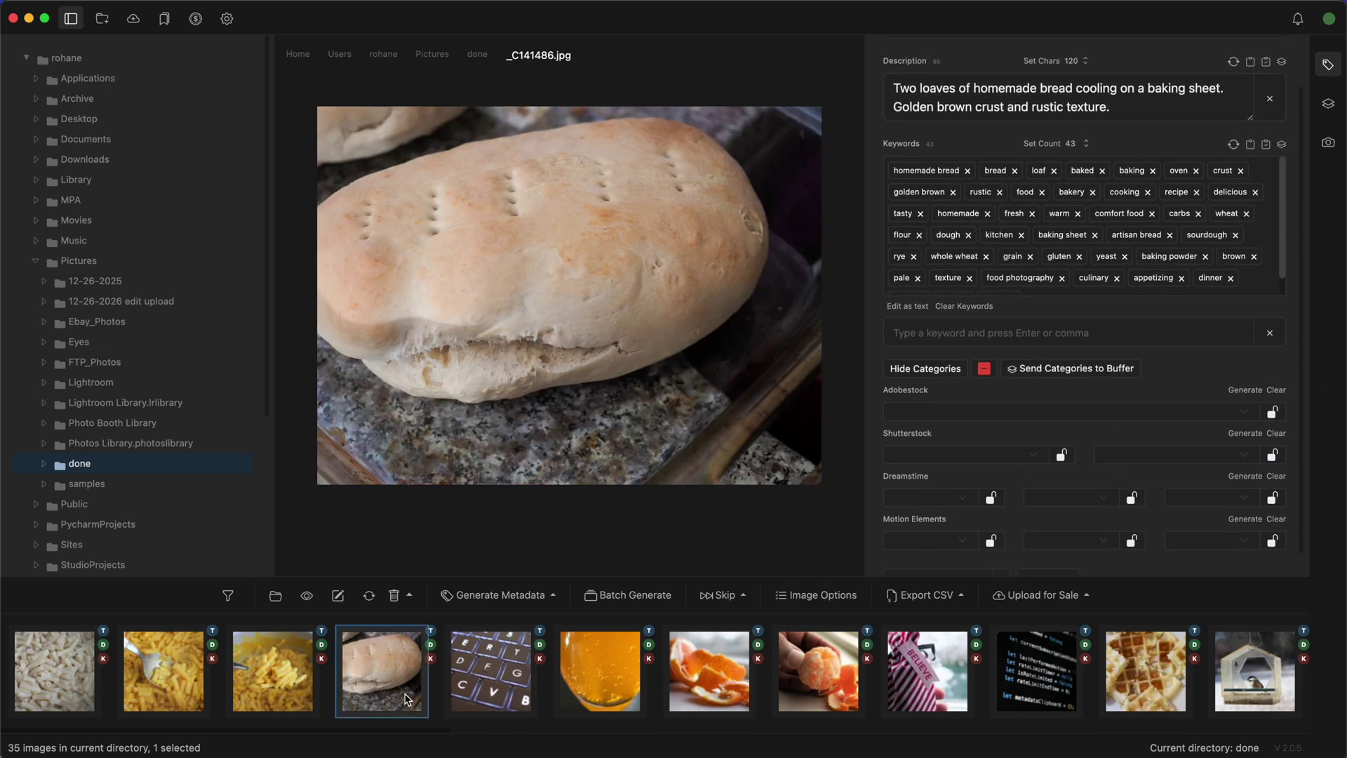
Select all 35 images, generate their Shutterstock categories, then view the macaroni photo alone
key("super+a")
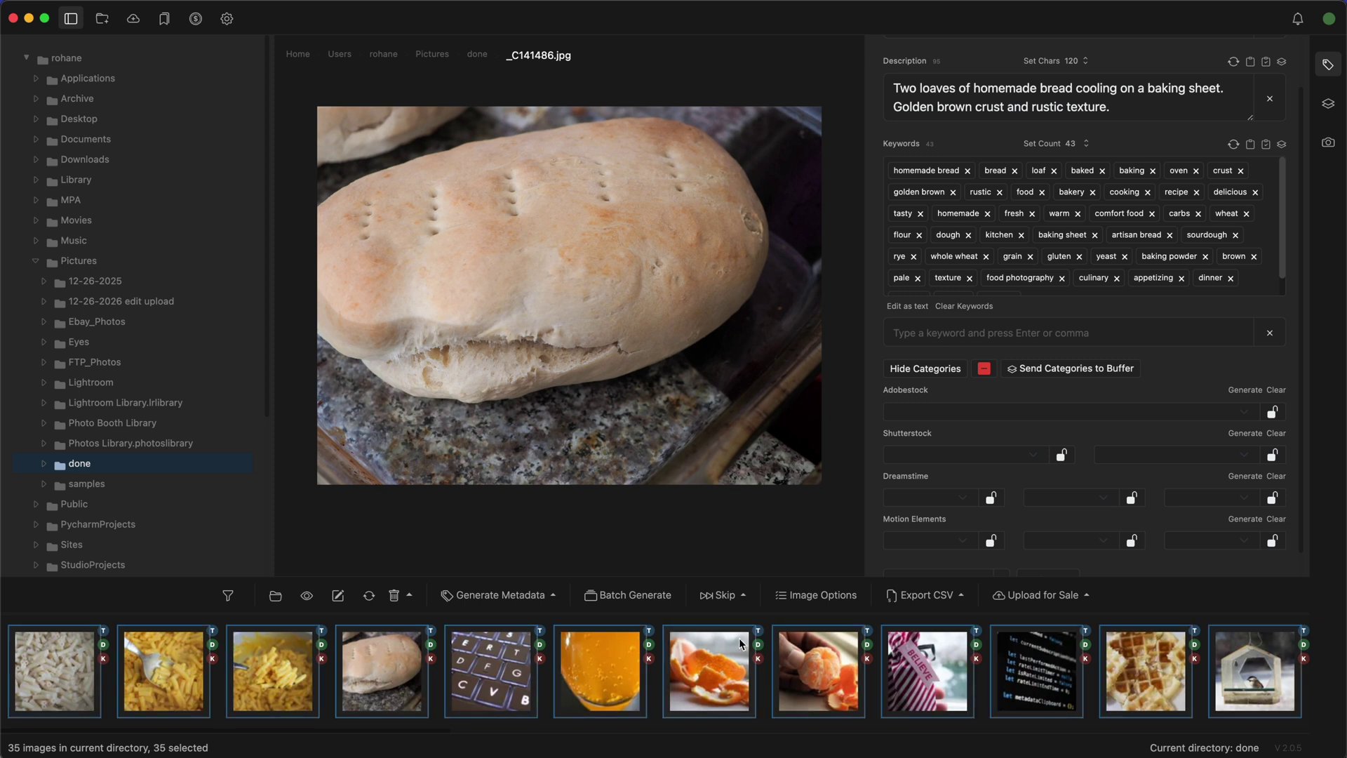
scroll(1071, 479, "down", 1)
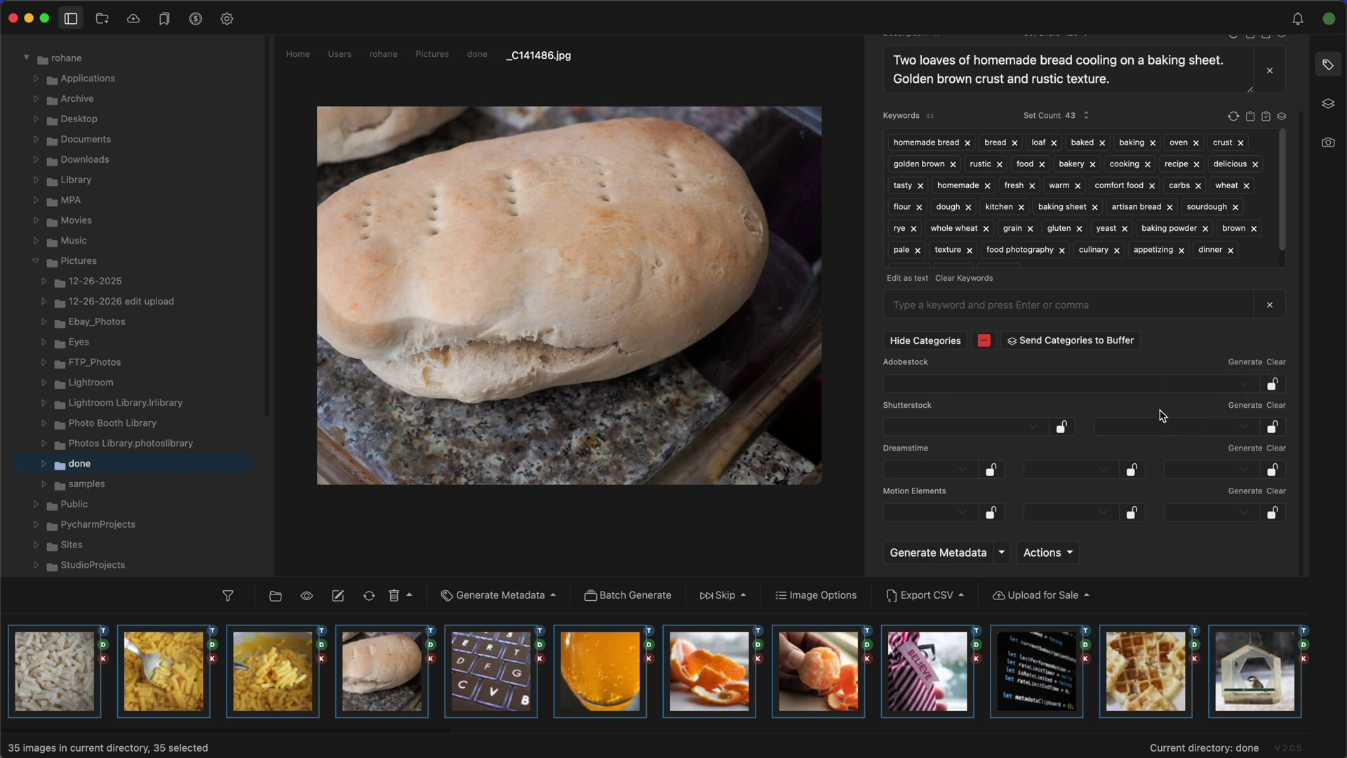
left_click(1242, 407)
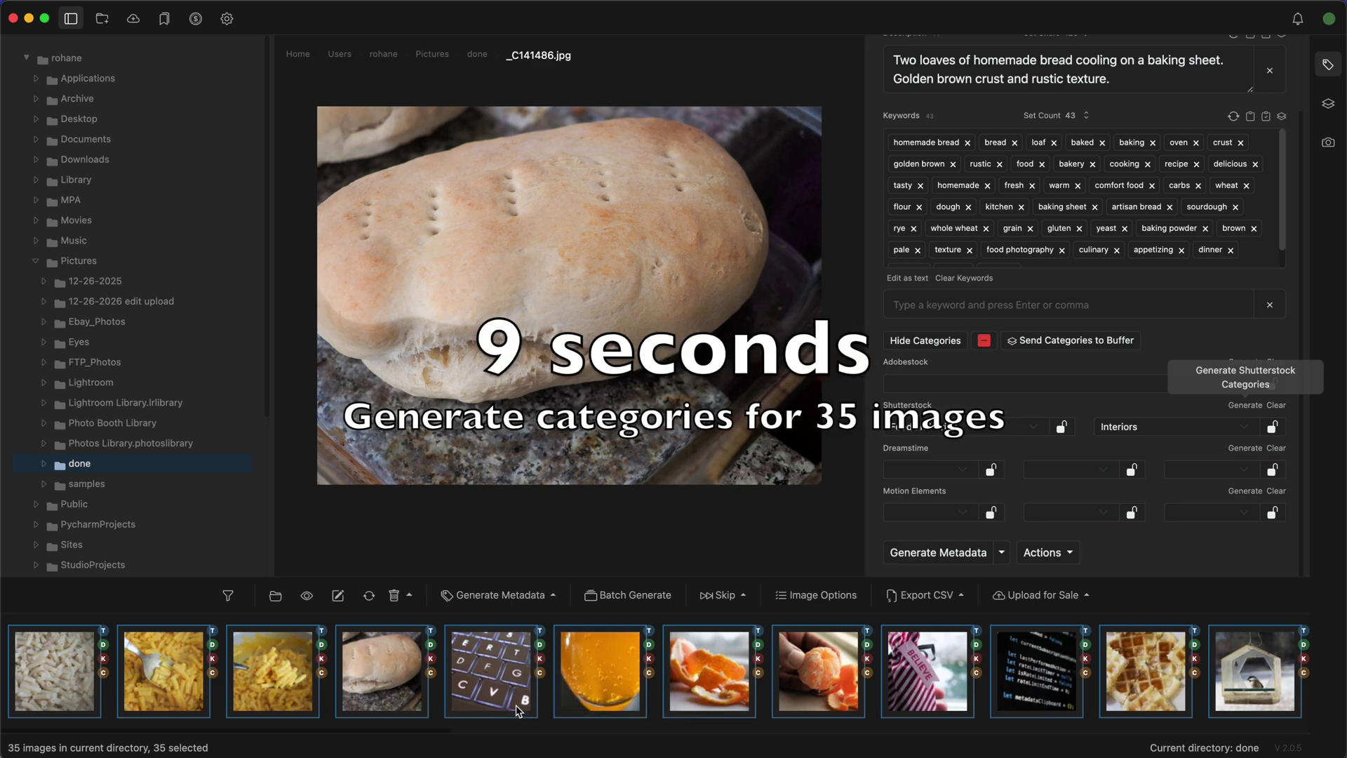
left_click(81, 693)
scroll(405, 694, "right", 5)
Export a Shutterstock CSV for all 35 selected images, then switch to the Finder window
scroll(405, 698, "right", 5)
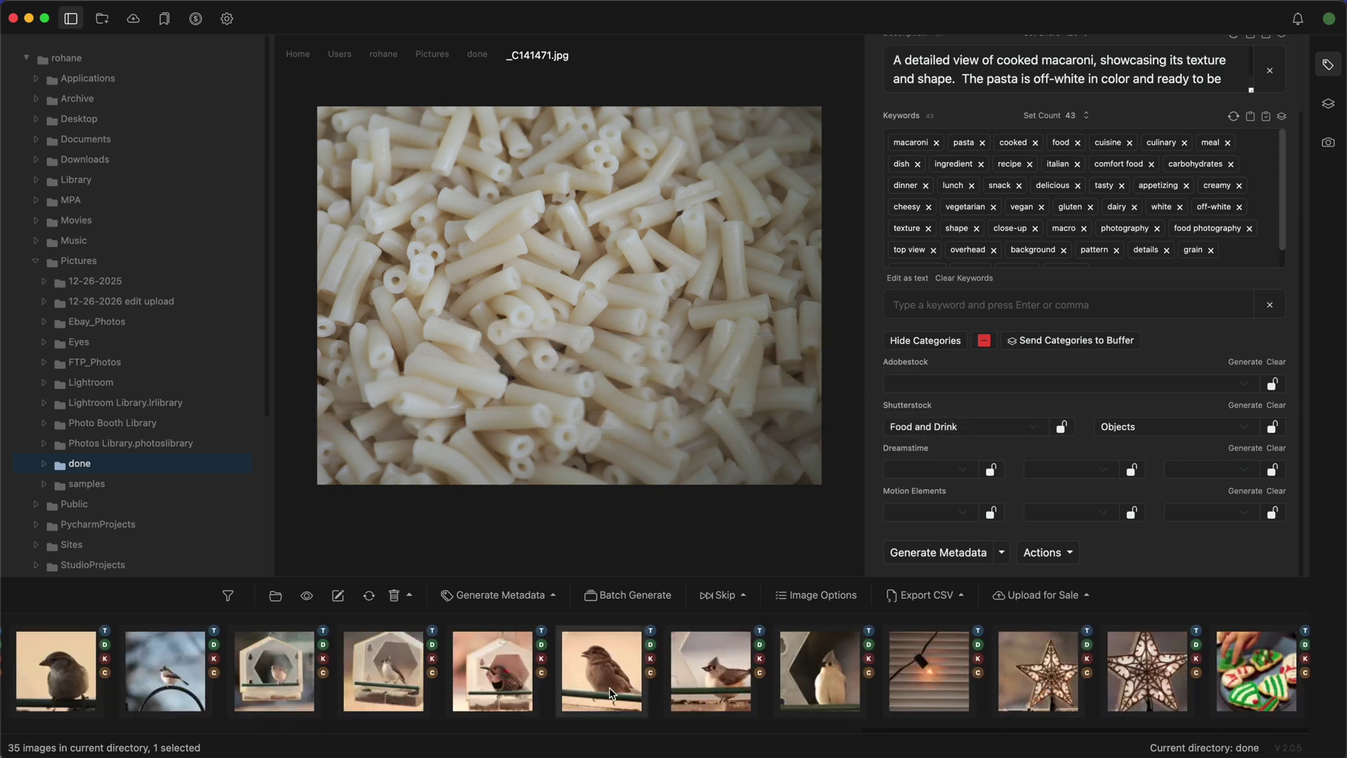
scroll(609, 688, "left", 10)
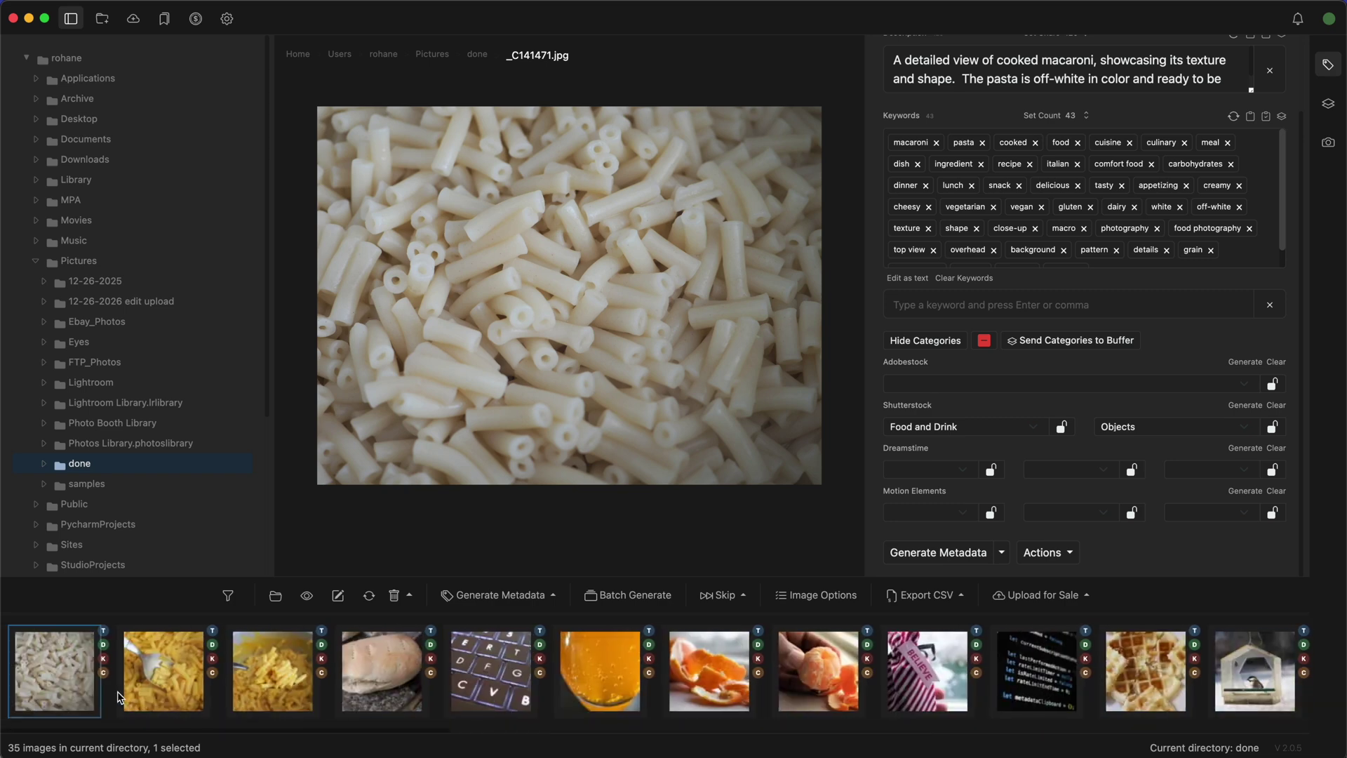
scroll(280, 688, "right", 3)
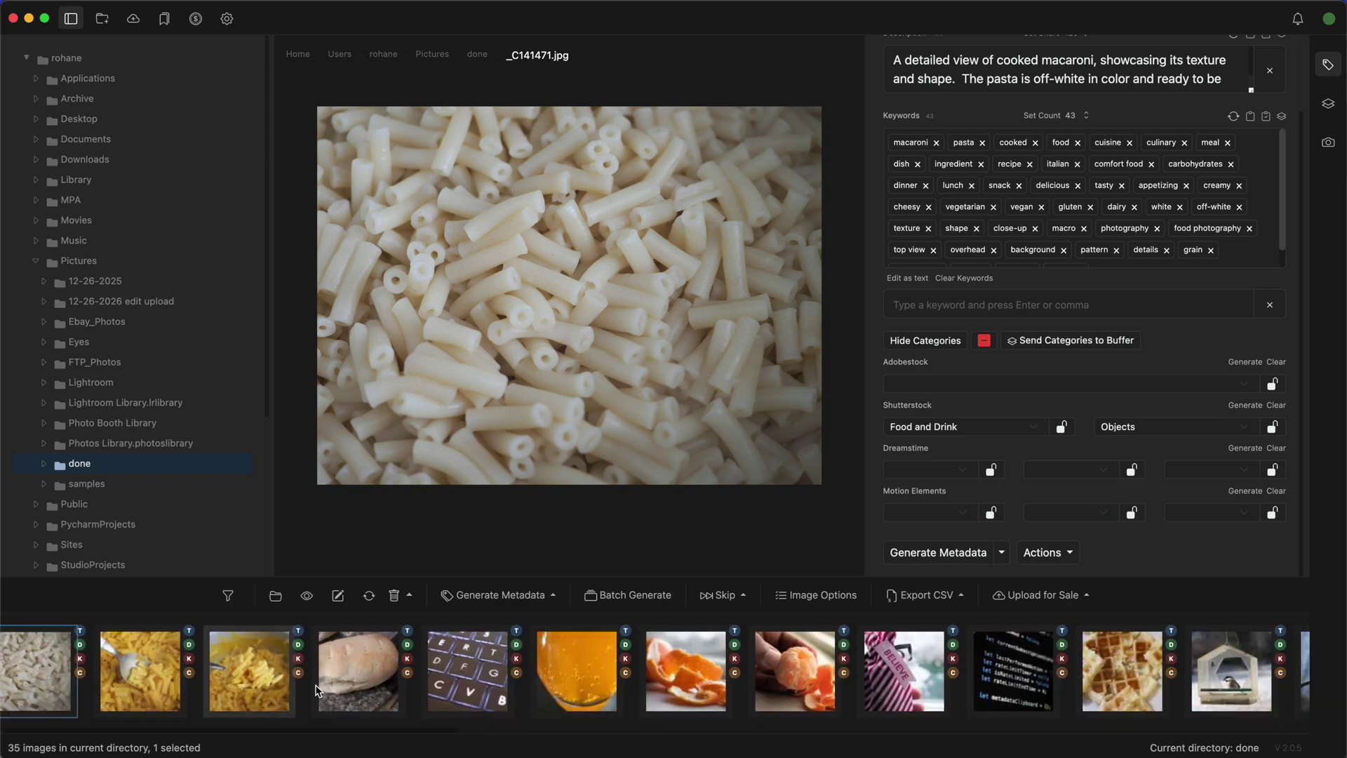
scroll(318, 691, "left", 3)
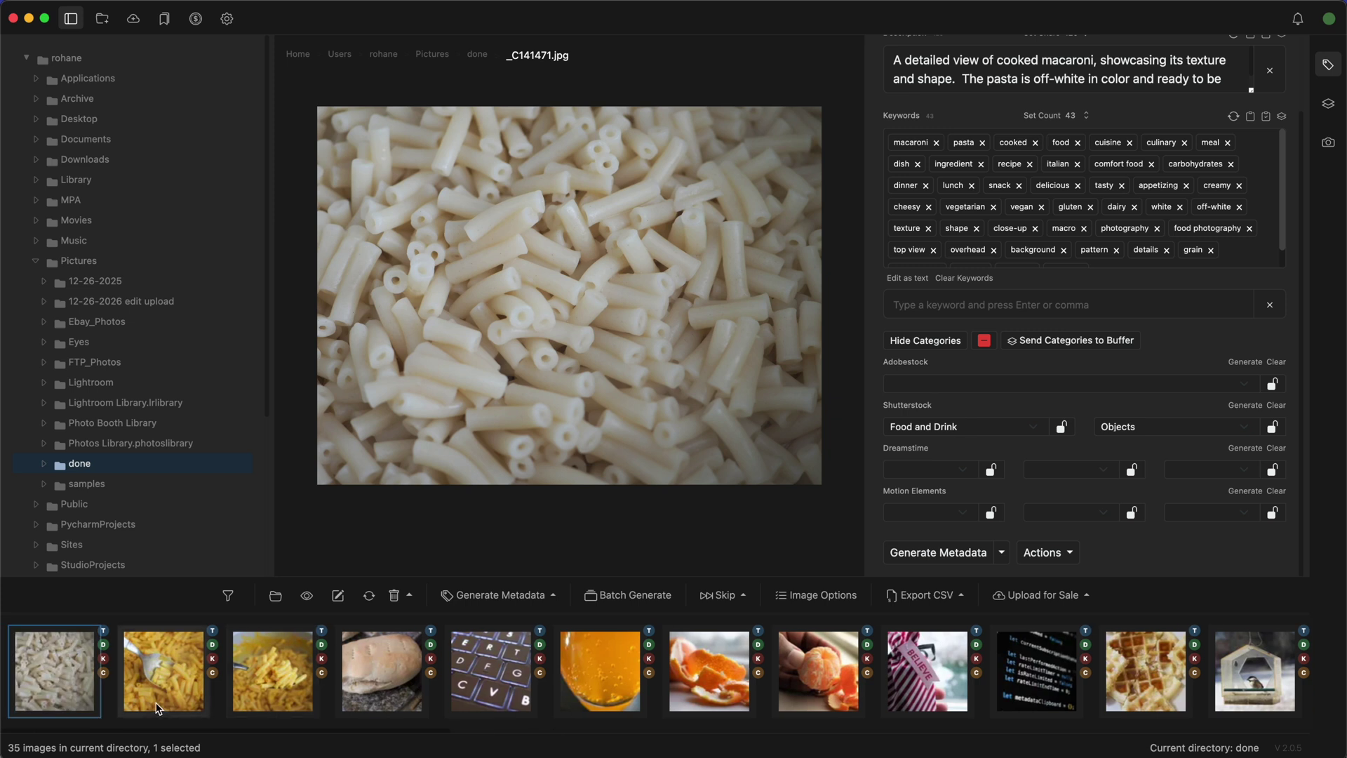
key("cmd+a")
left_click(1002, 552)
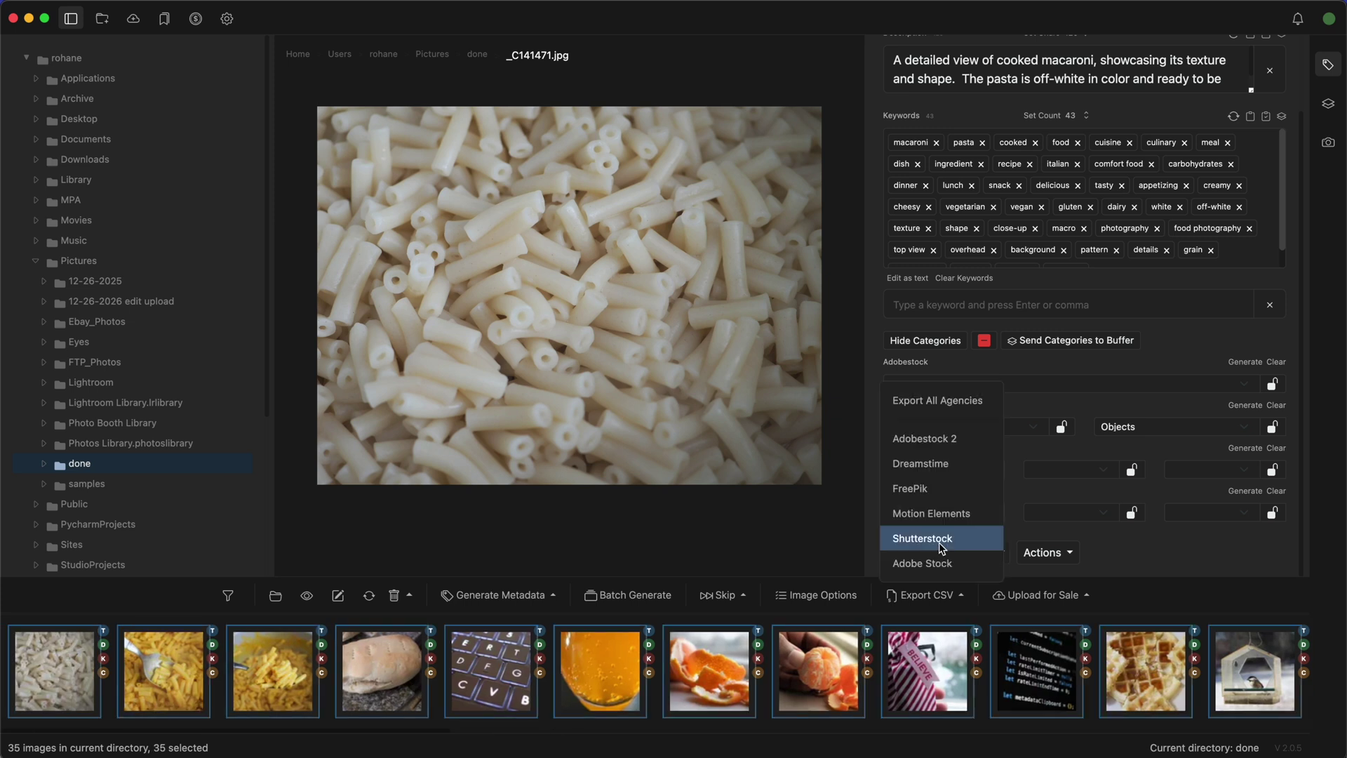
left_click(940, 544)
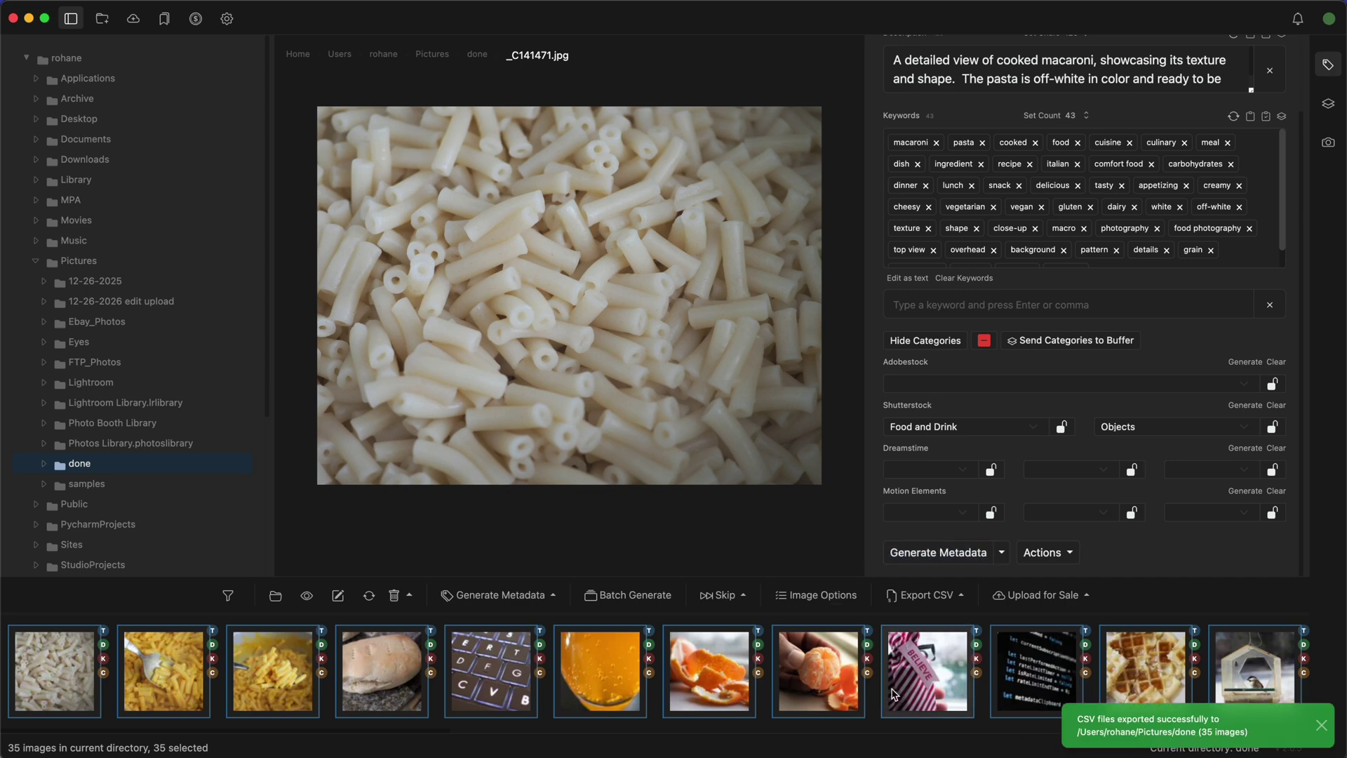
key("ctrl+Up")
left_click(456, 365)
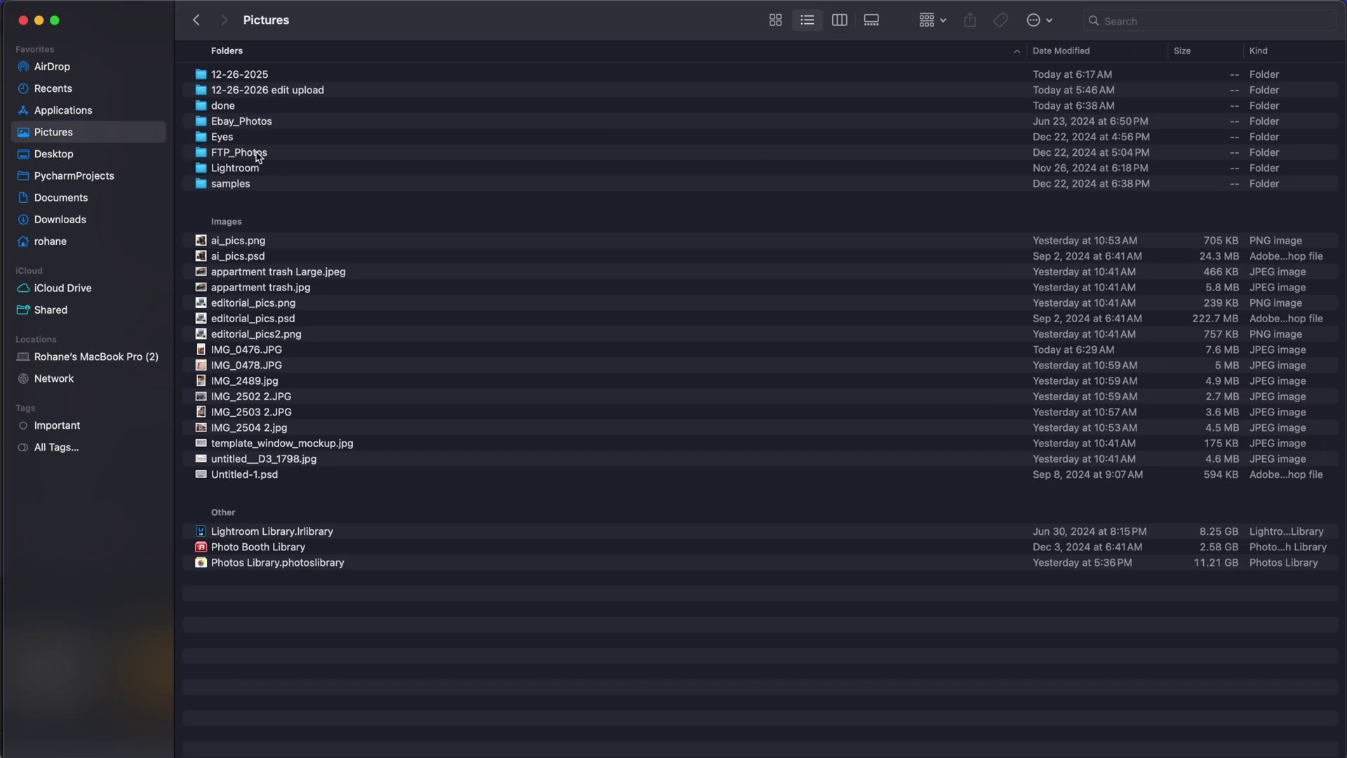
Open the done folder and Quick Look the Shutterstock CSV file
double_click(246, 111)
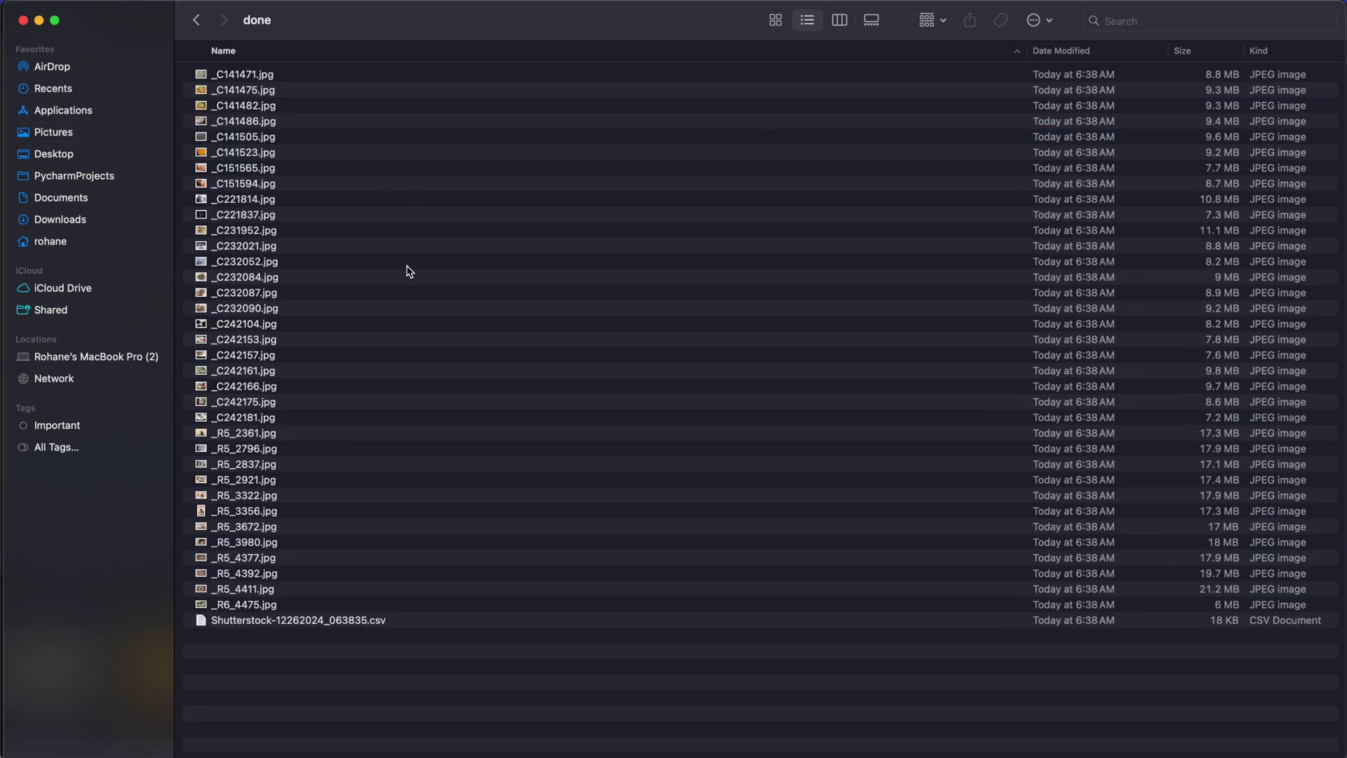
left_click(353, 620)
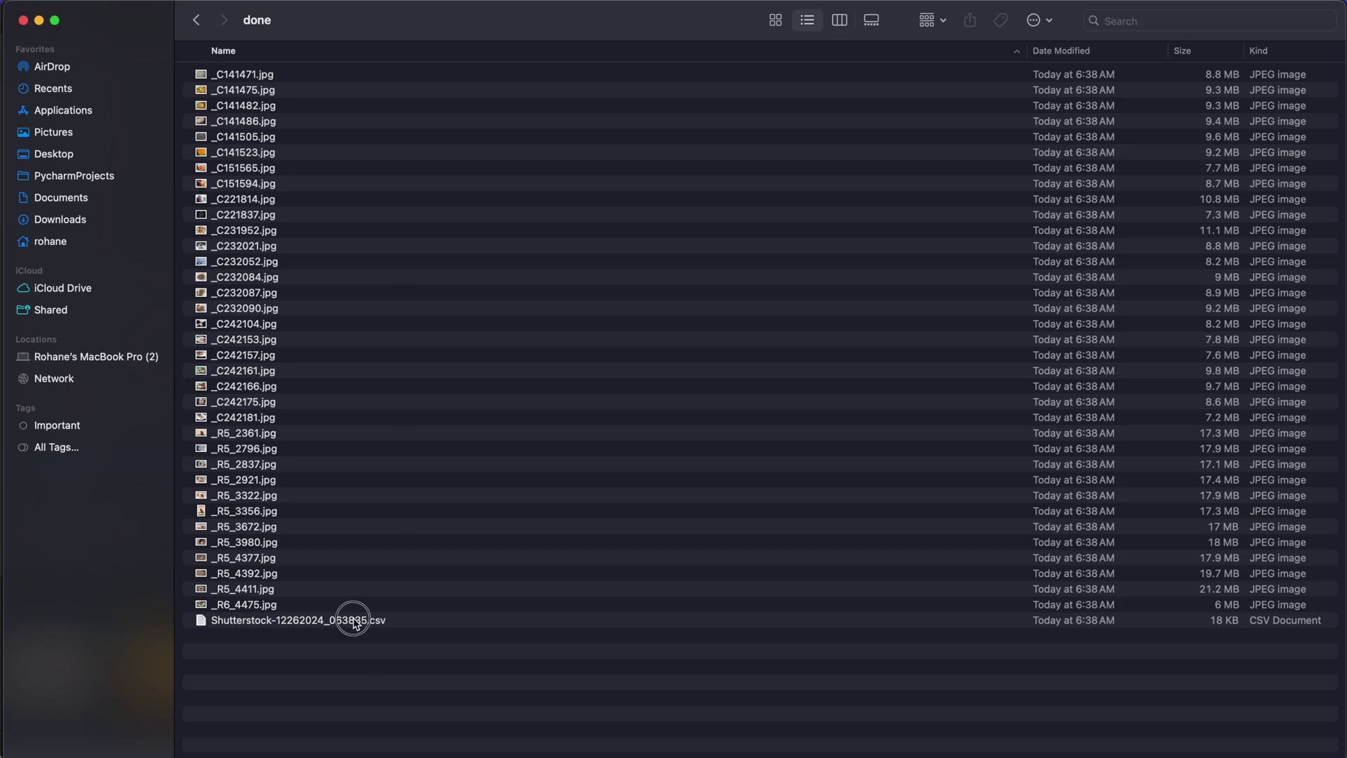
left_click(320, 543)
left_click_drag(310, 628, 306, 629)
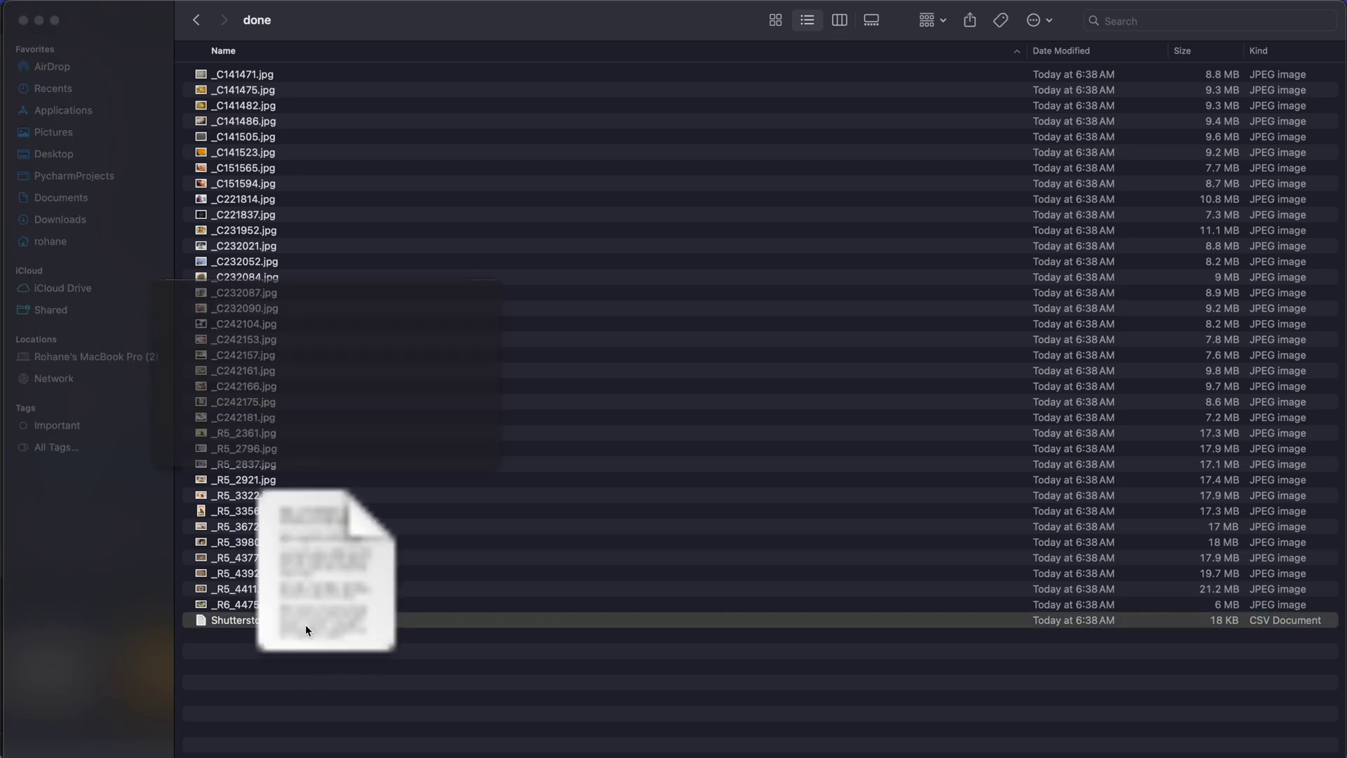
Scroll through the CSV's filename, description, keyword and category columns, then close the preview
scroll(592, 487, "right", 8)
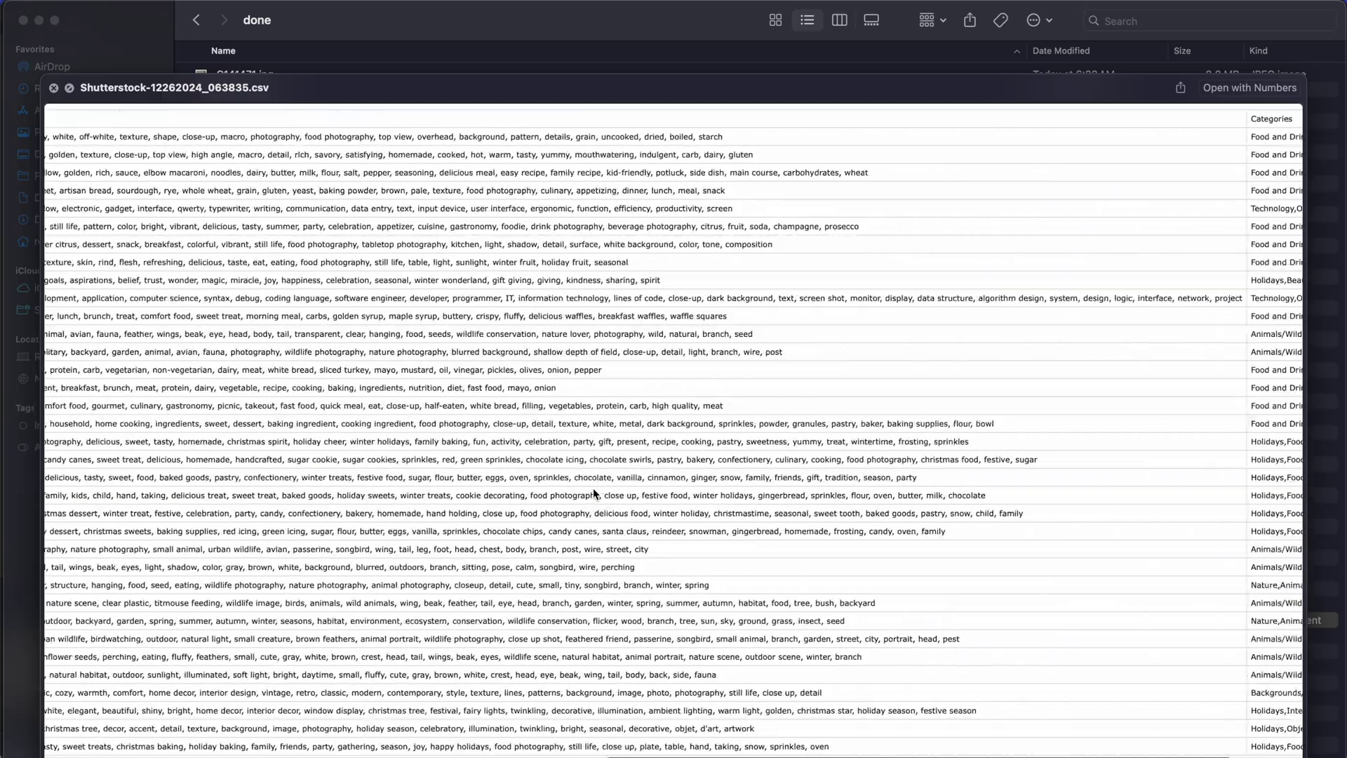
scroll(594, 491, "right", 4)
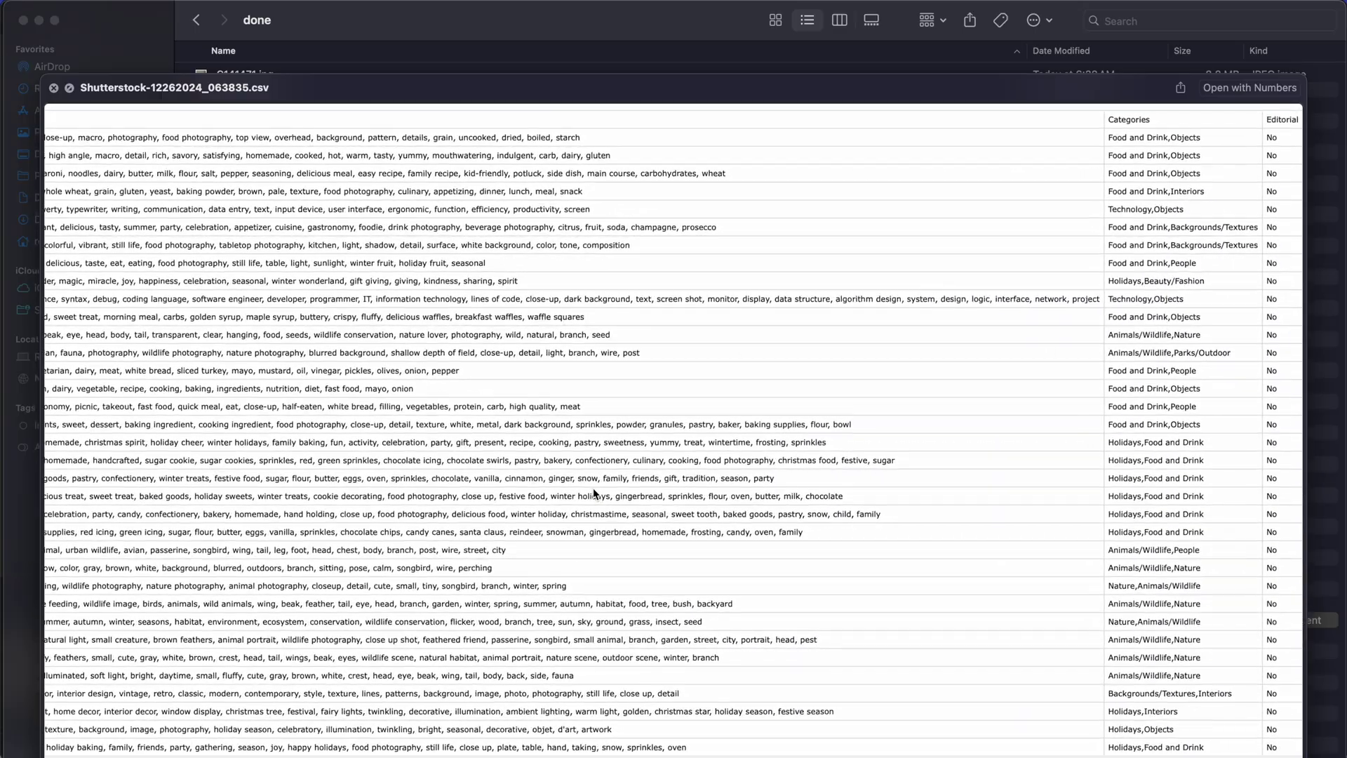
scroll(1194, 546, "down", 1)
scroll(617, 635, "left", 12)
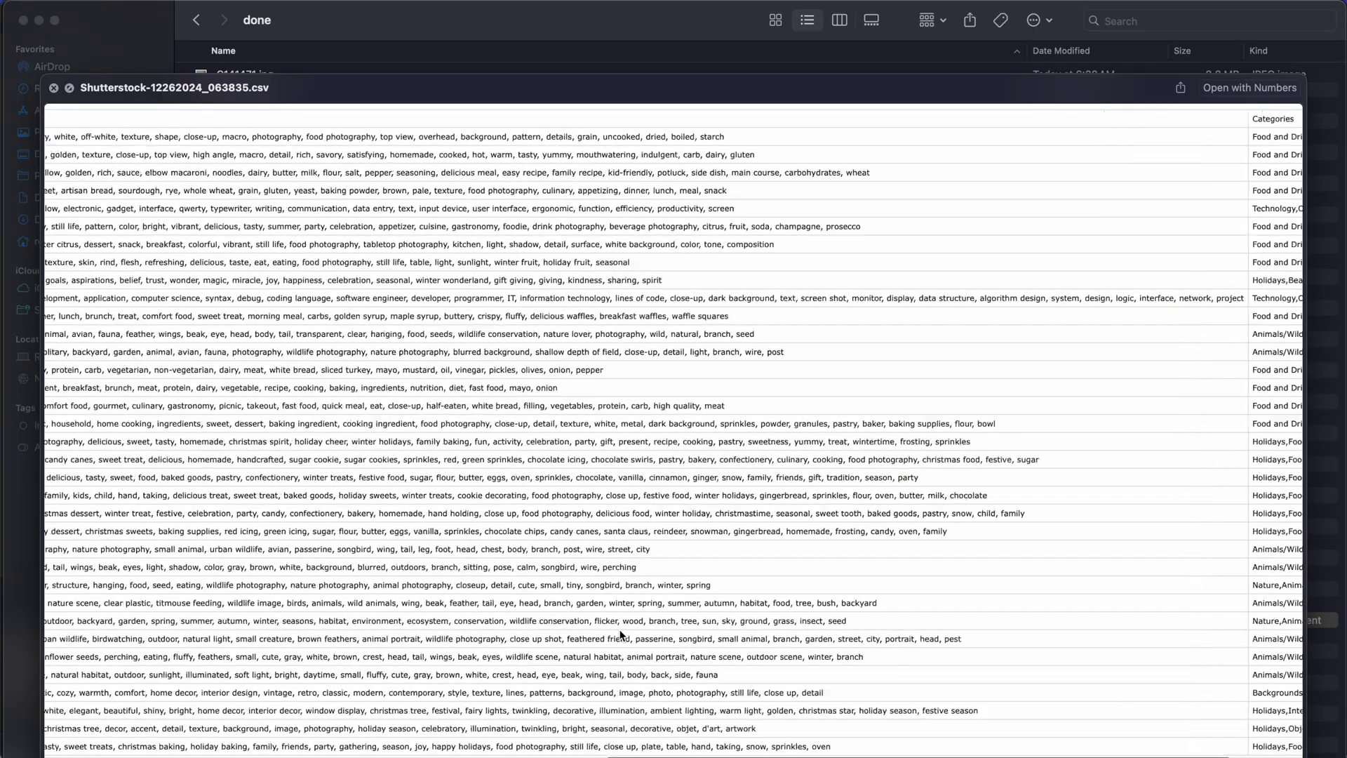
scroll(620, 635, "right", 10)
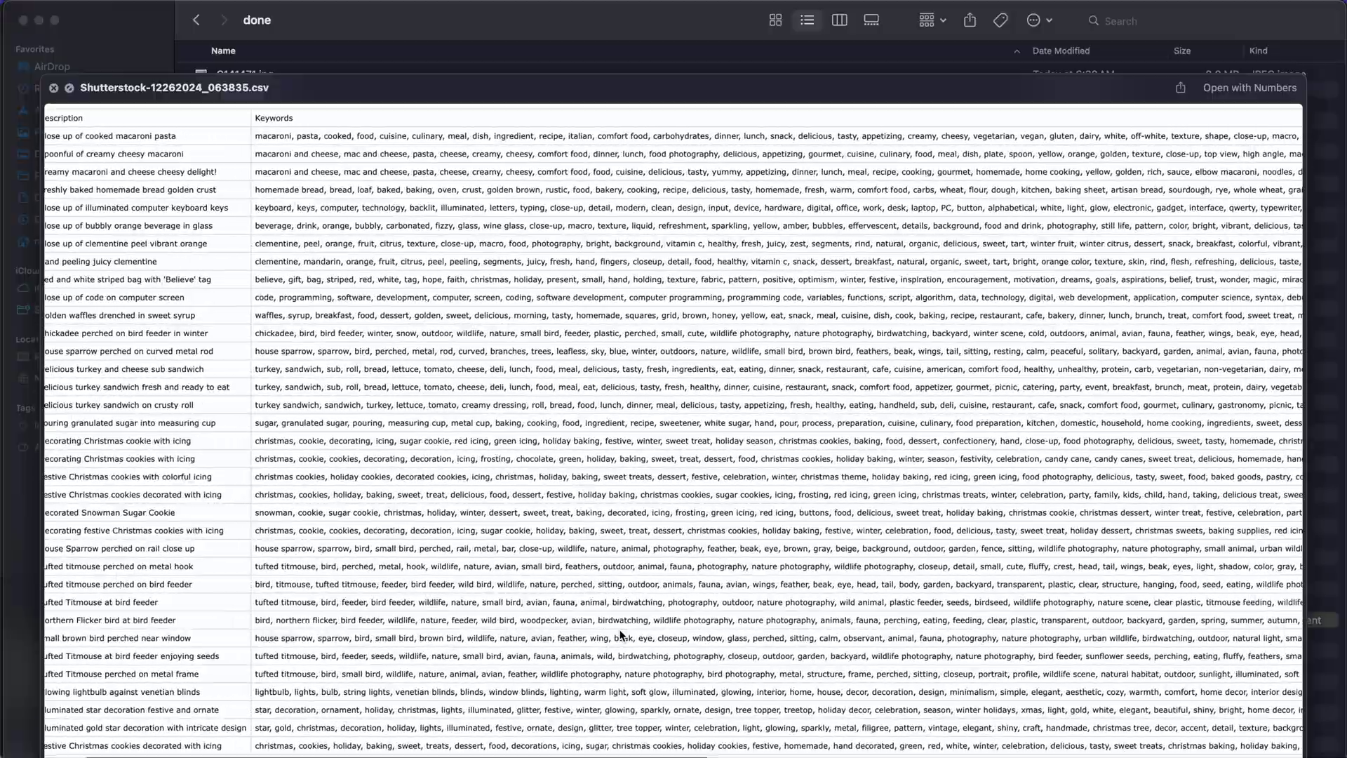
scroll(620, 635, "right", 2)
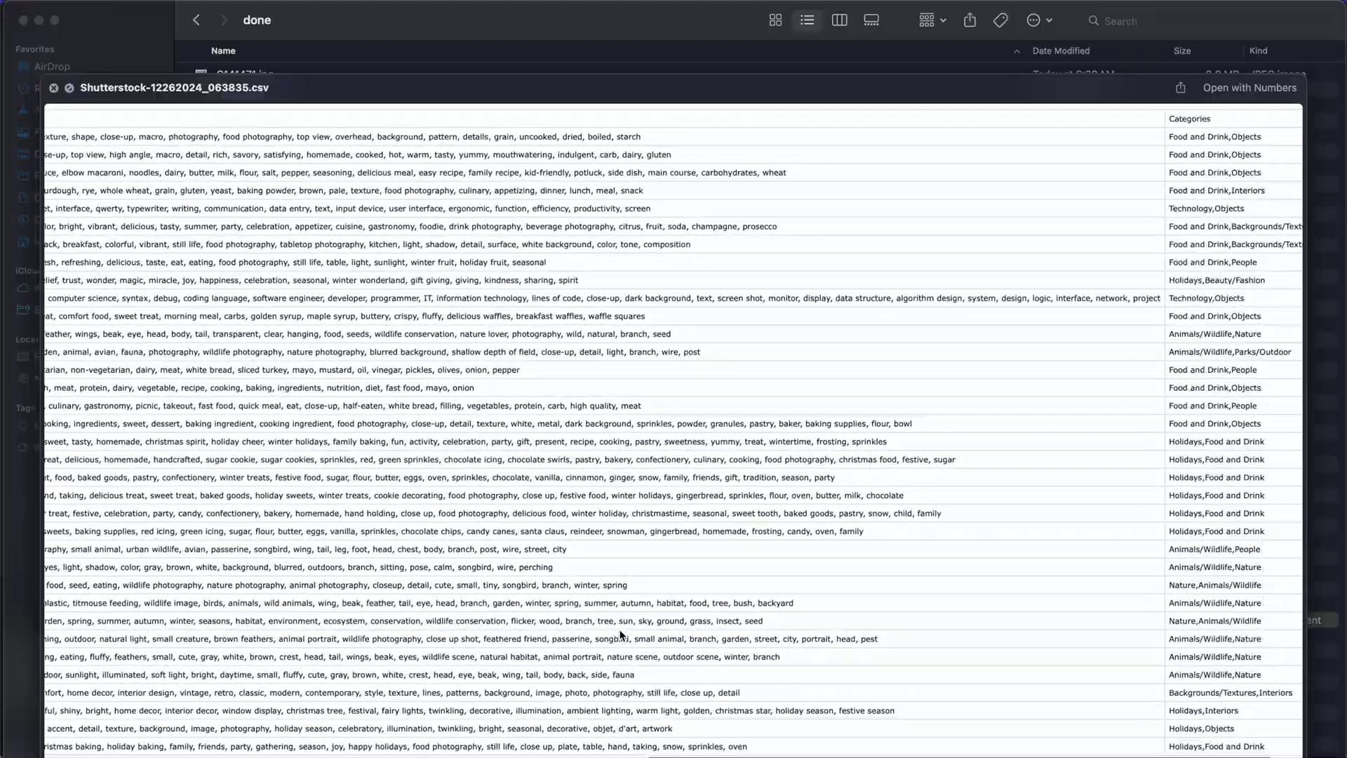
scroll(620, 635, "left", 12)
scroll(620, 635, "left", 5)
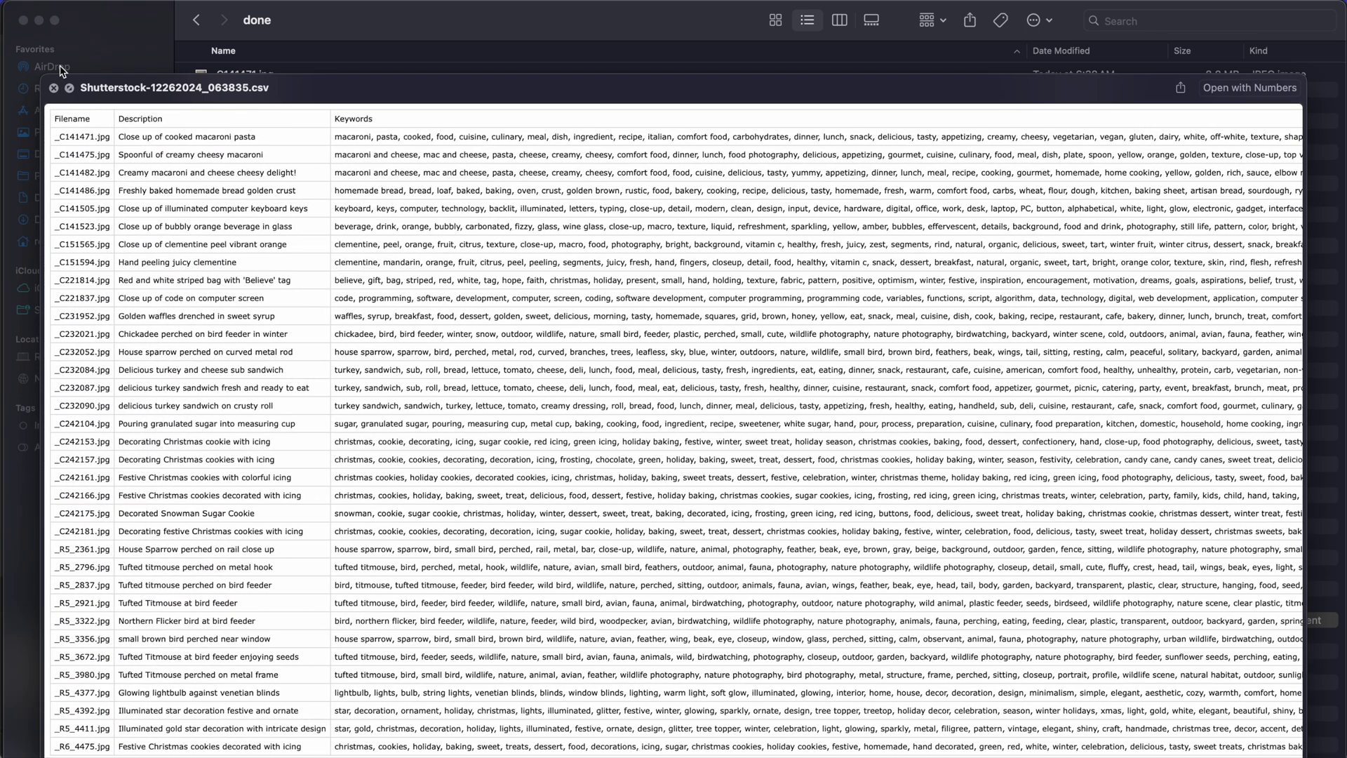
left_click(53, 87)
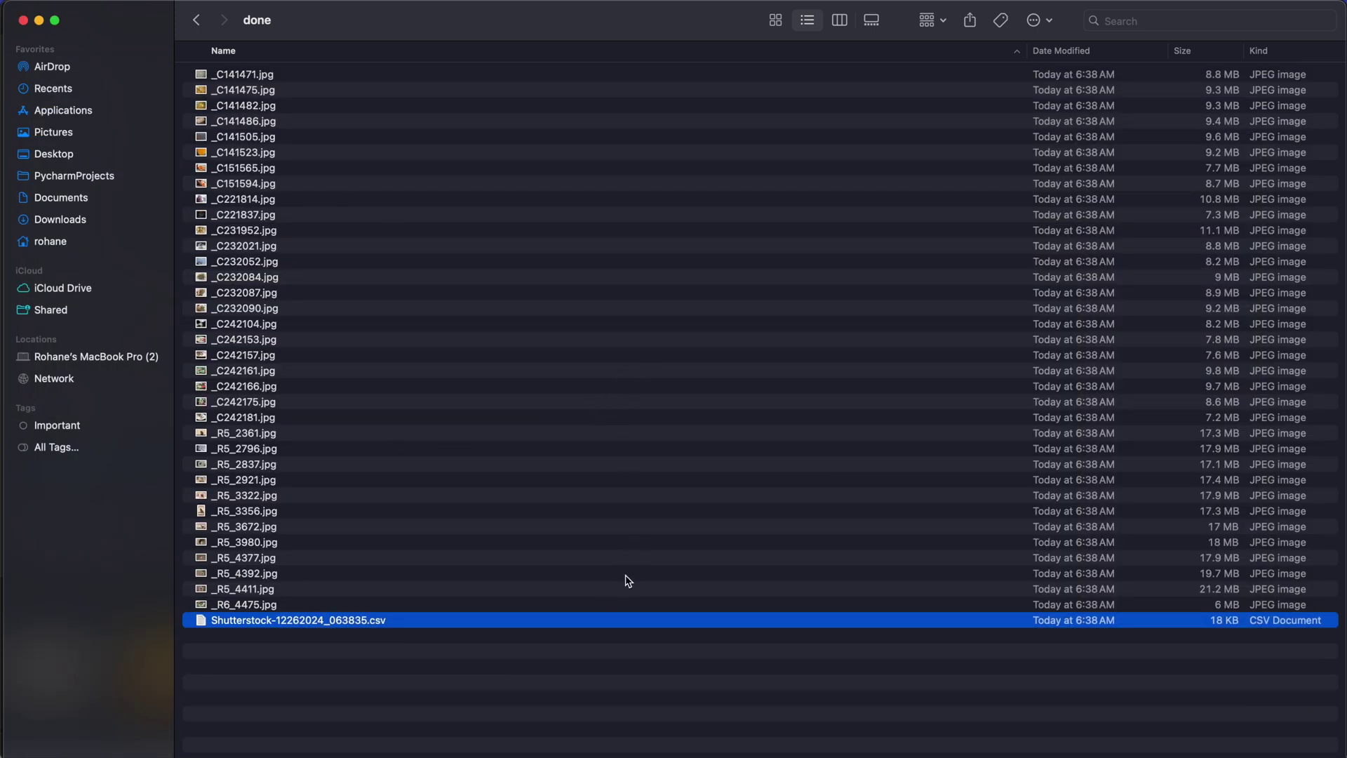
Select every JPEG photo in the done folder, starting from _R6_4475.jpg
left_click(577, 719)
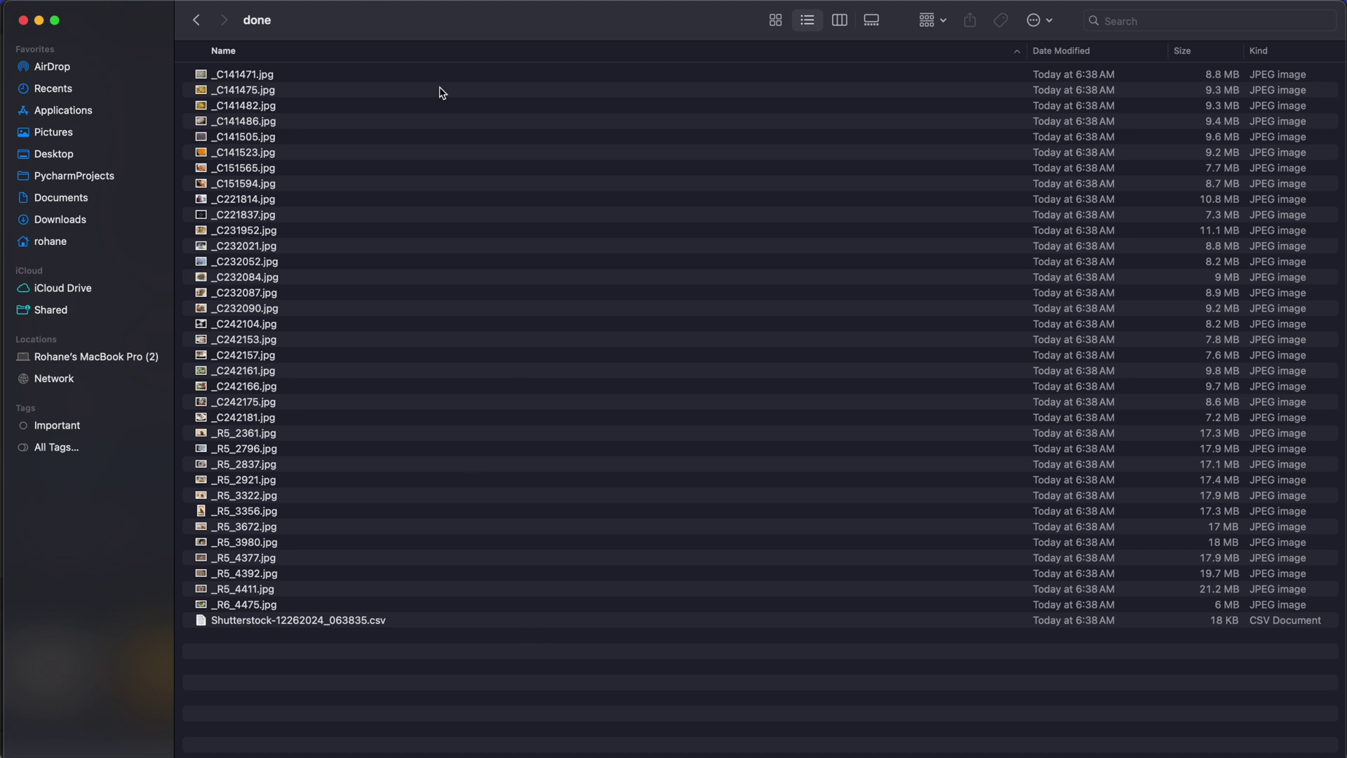
left_click(277, 604)
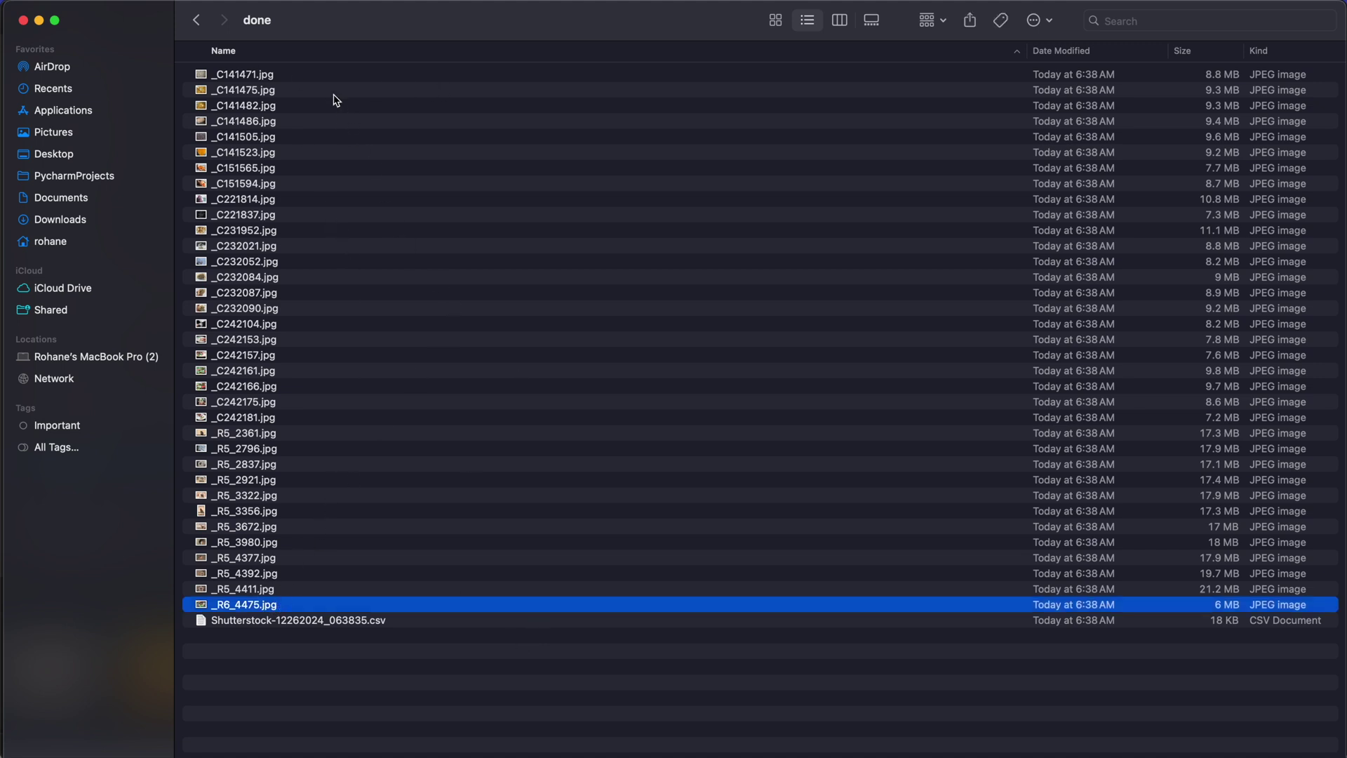
left_click(321, 74, "shift")
Bring the Shutterstock portfolio window forward and arrange it beside the file list
key("ctrl+Up")
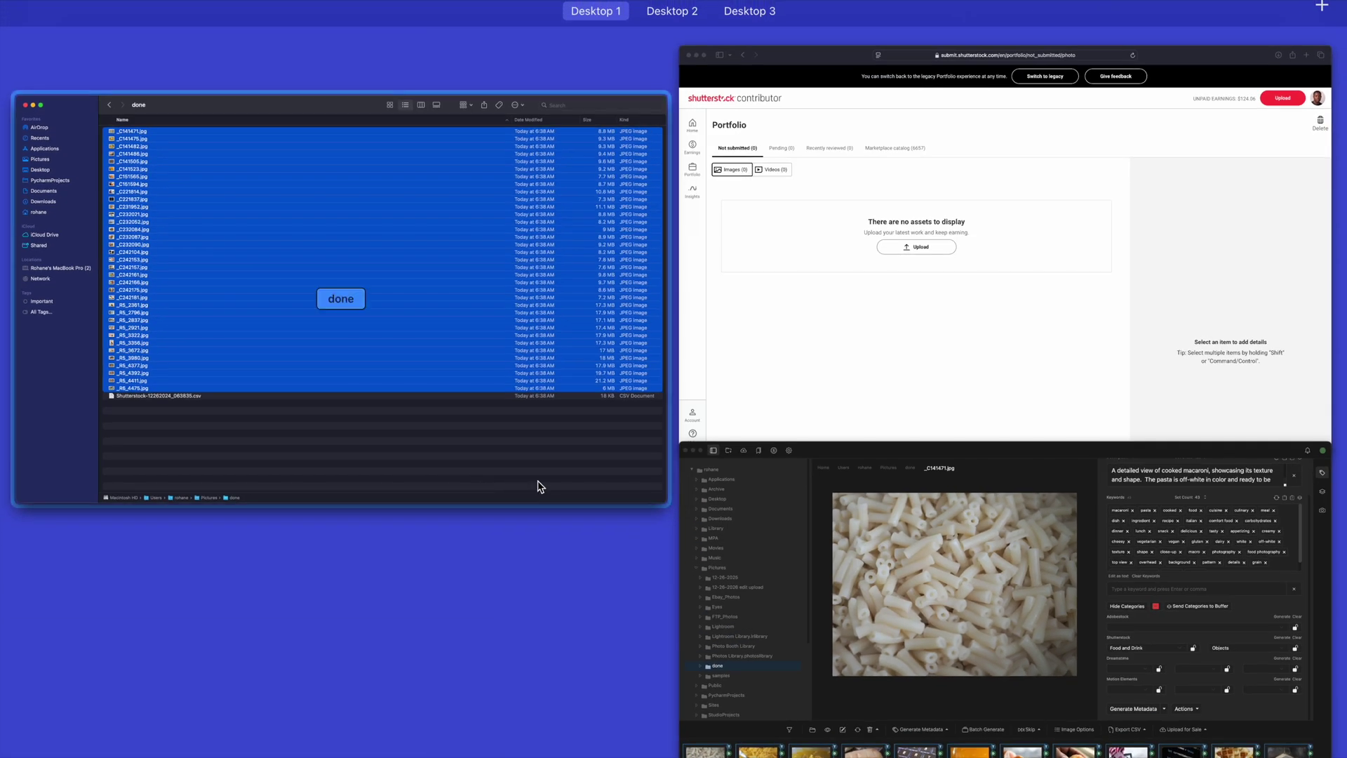
left_click(850, 306)
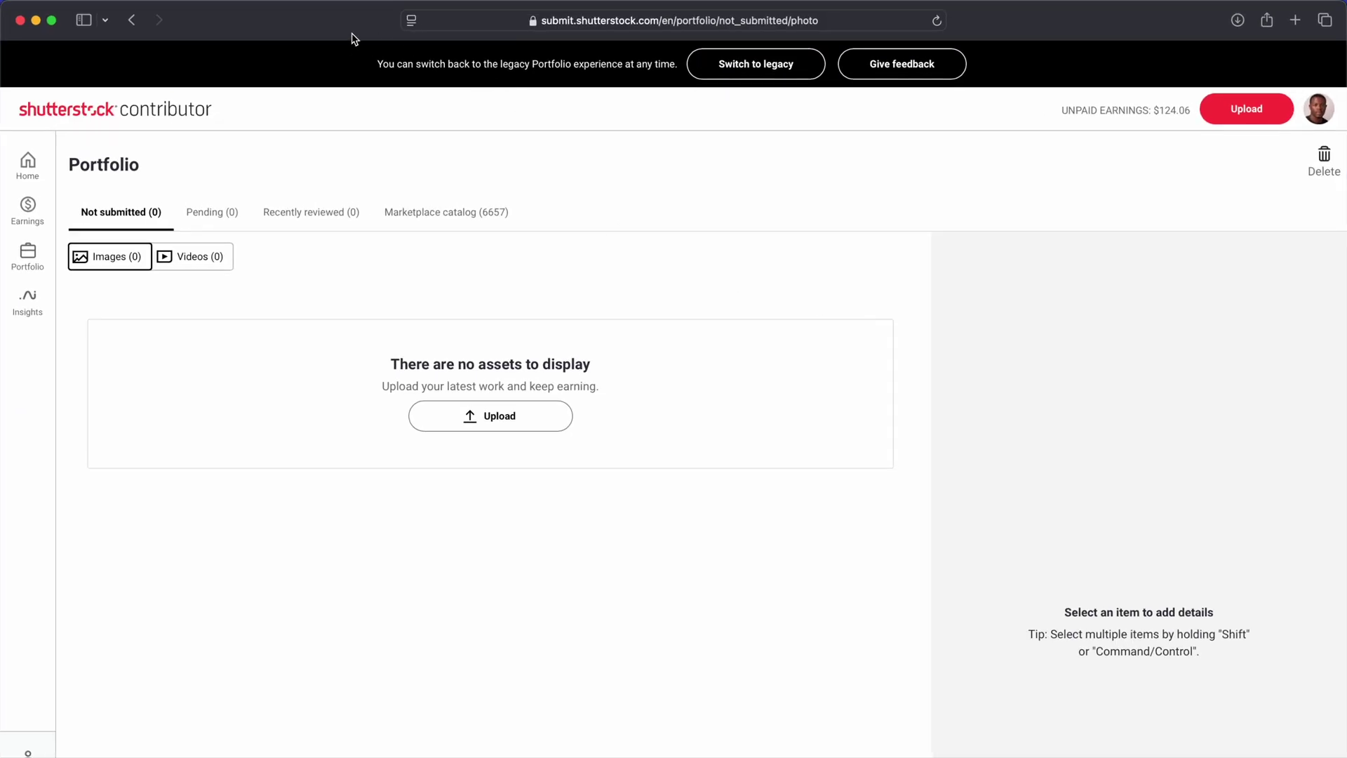
left_click_drag(354, 38, 538, 259)
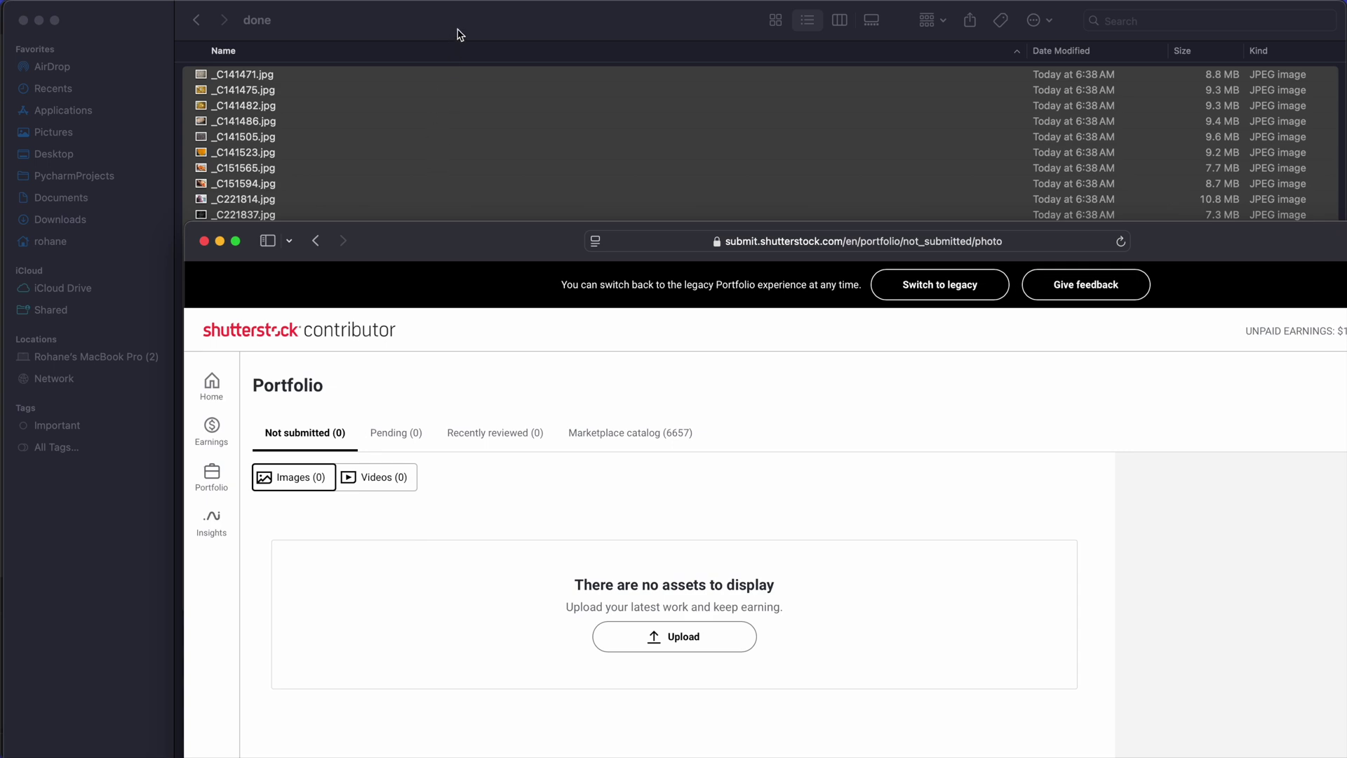
left_click_drag(458, 34, 404, 527)
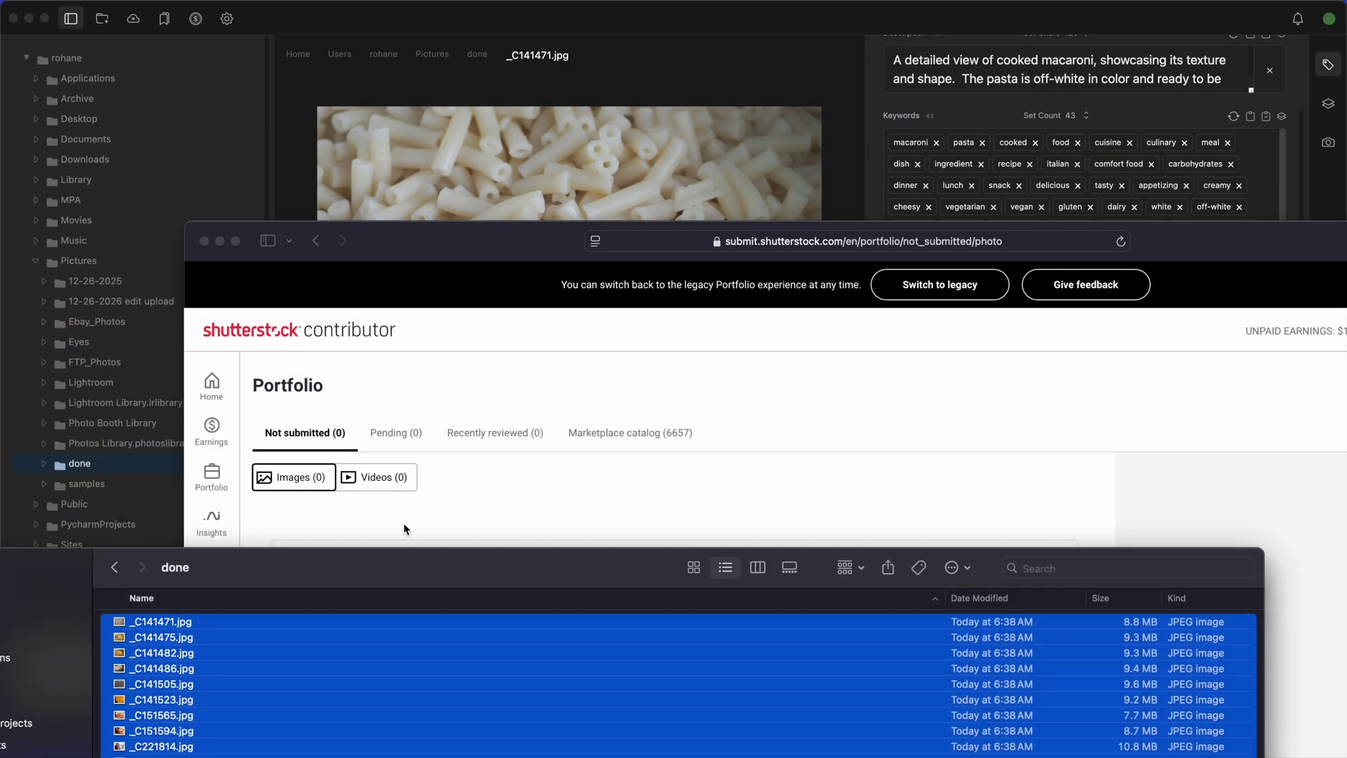
left_click(514, 275)
left_click_drag(516, 250, 233, 163)
Start a new portfolio upload and drop the selected JPEGs into the upload area
left_click(1151, 244)
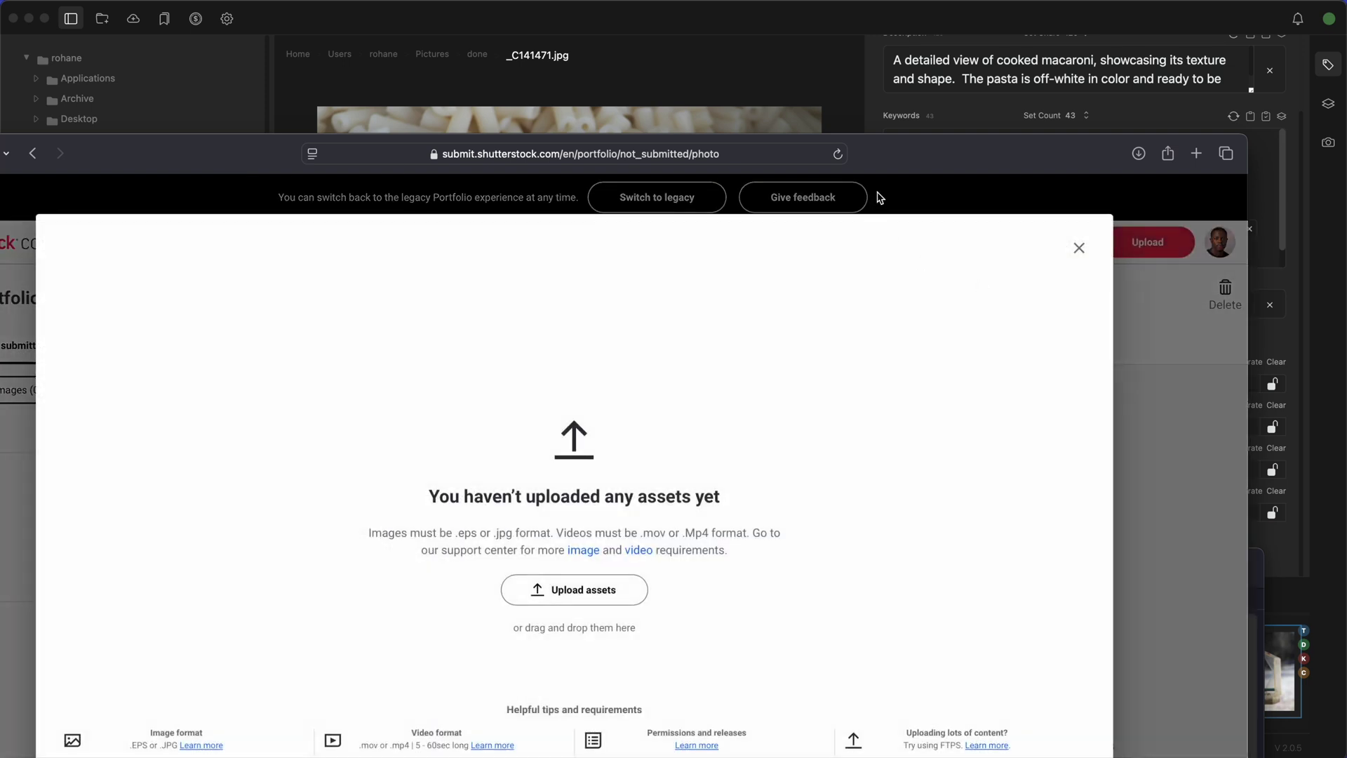
left_click_drag(907, 157, 1157, 69)
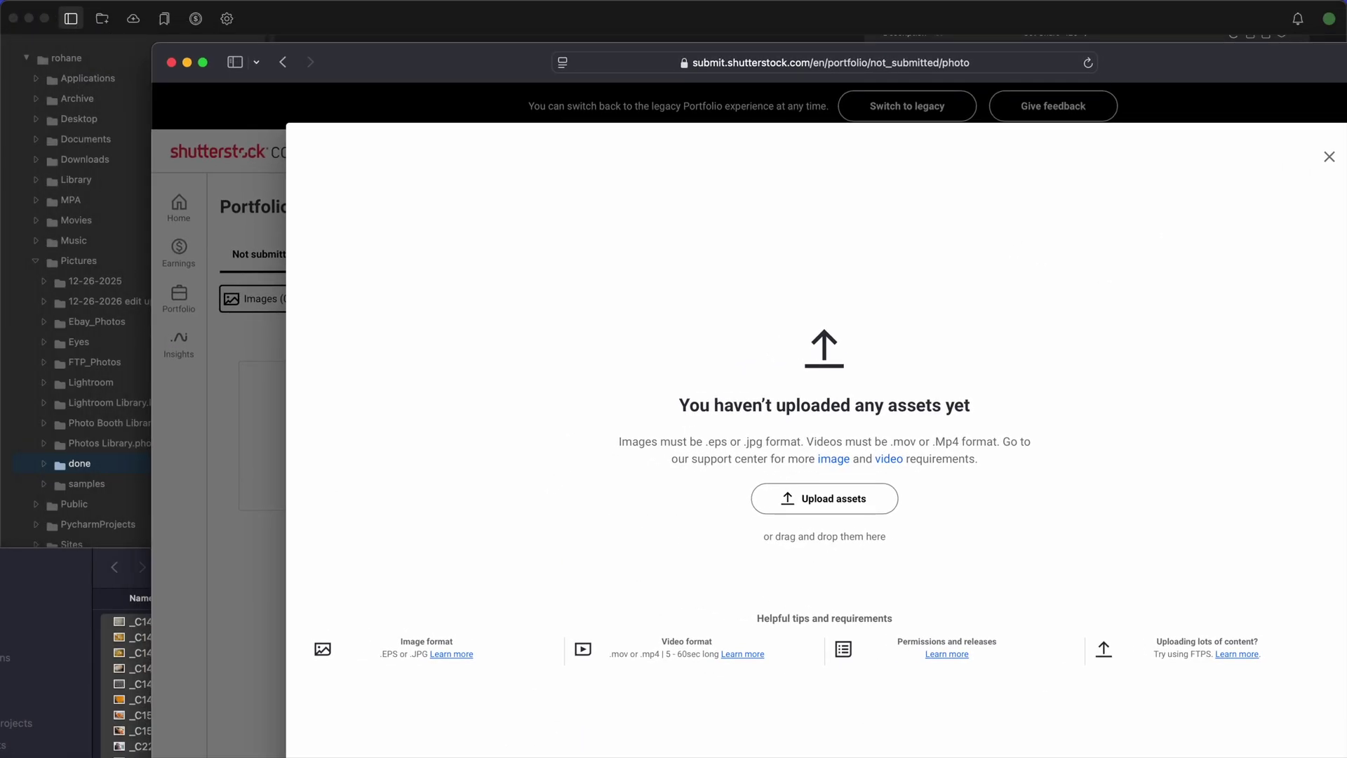
left_click(62, 571)
left_click_drag(296, 650, 794, 345)
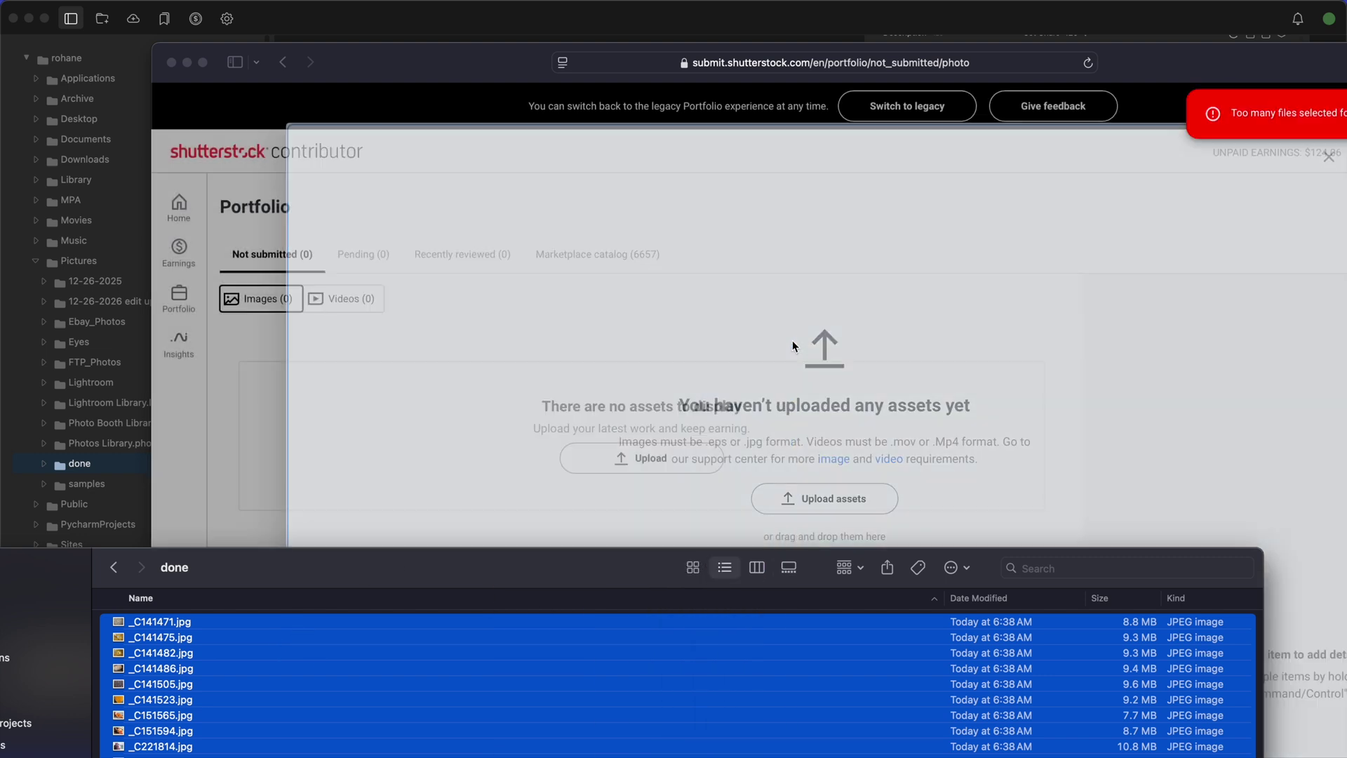
left_click_drag(1256, 63, 1084, 20)
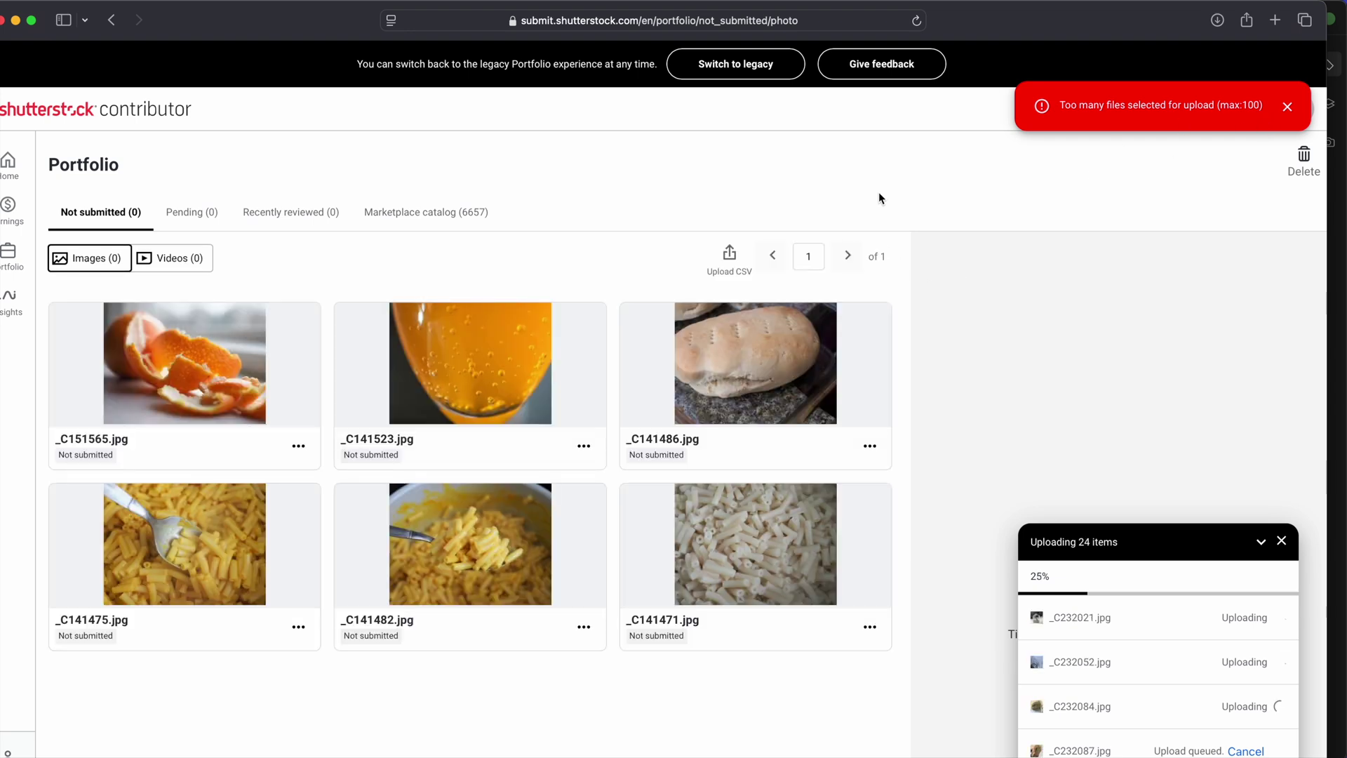
Scroll through the Not submitted tab to confirm all 35 photos, then dismiss the upload-complete notice
scroll(890, 390, "down", 10)
scroll(889, 390, "up", 10)
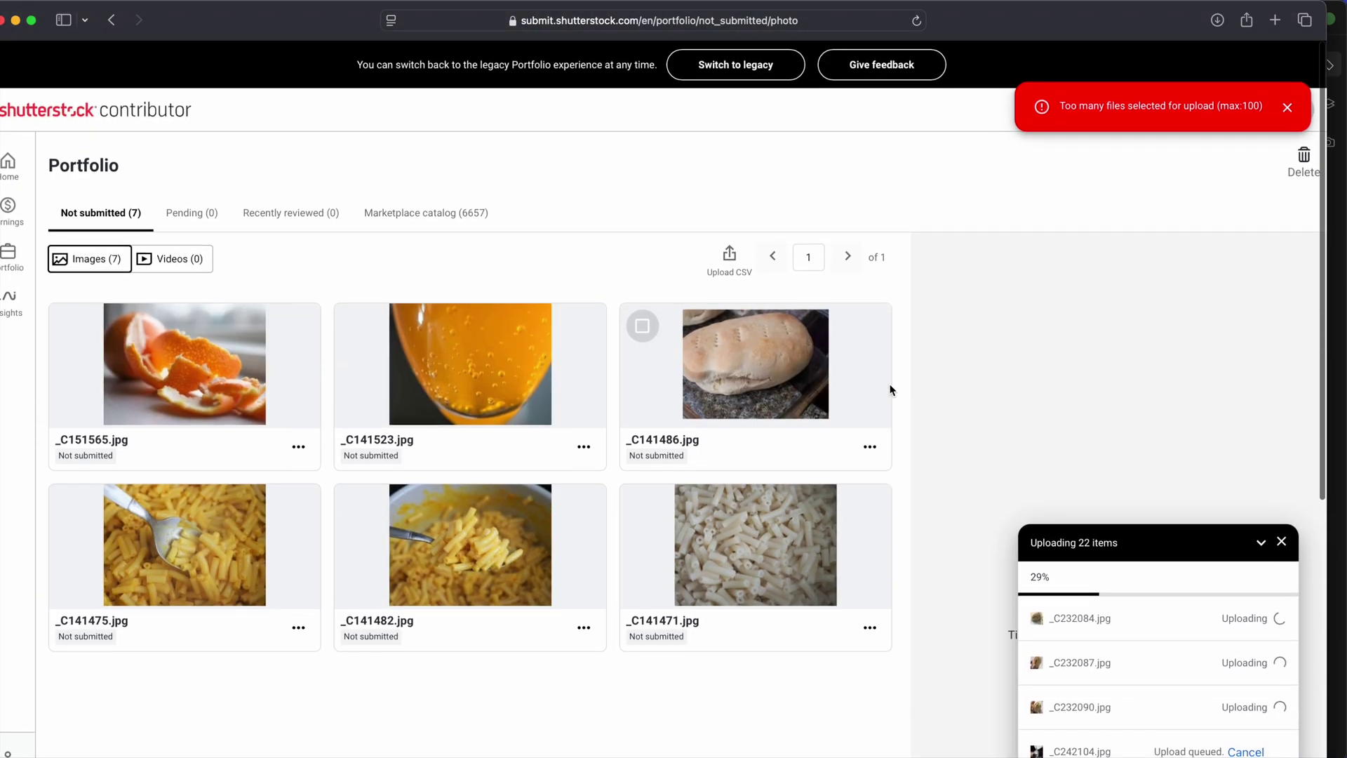
scroll(1043, 457, "down", 3)
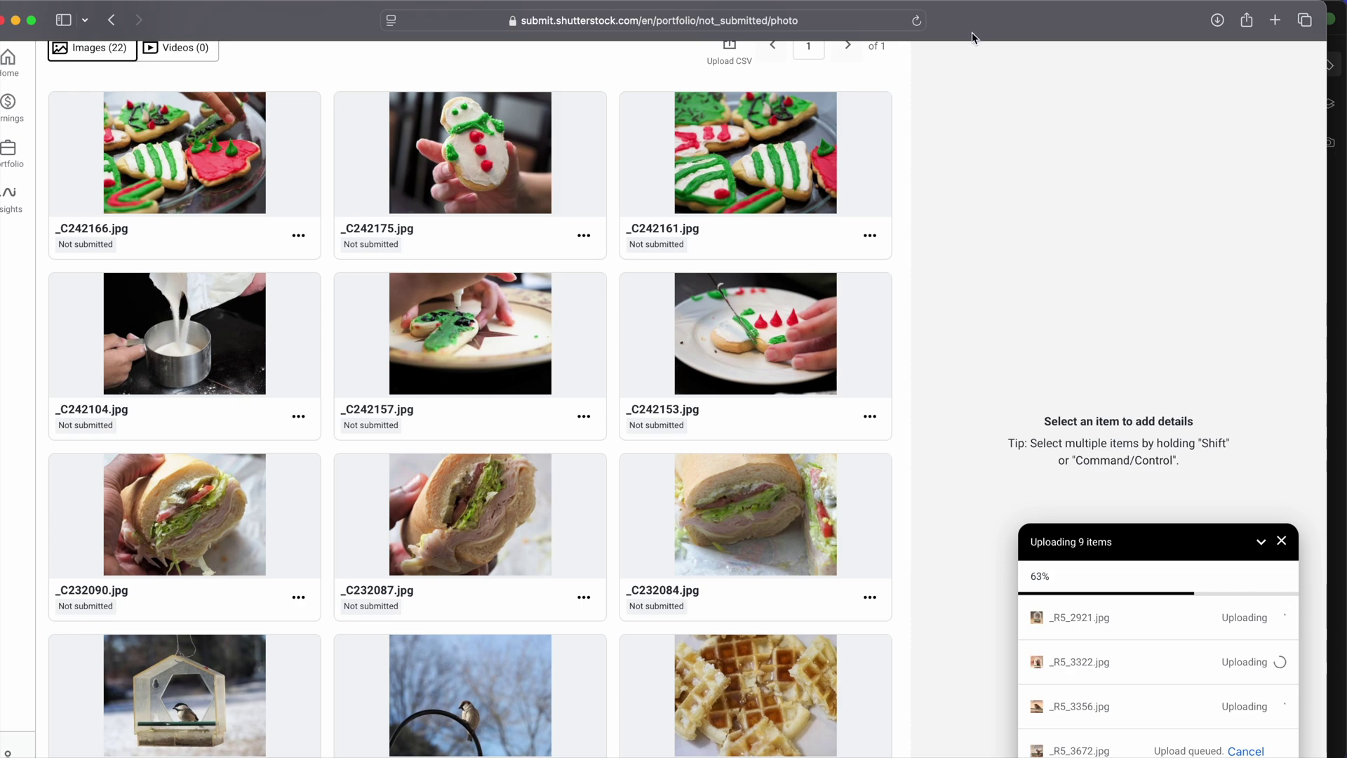
scroll(1005, 300, "down", 10)
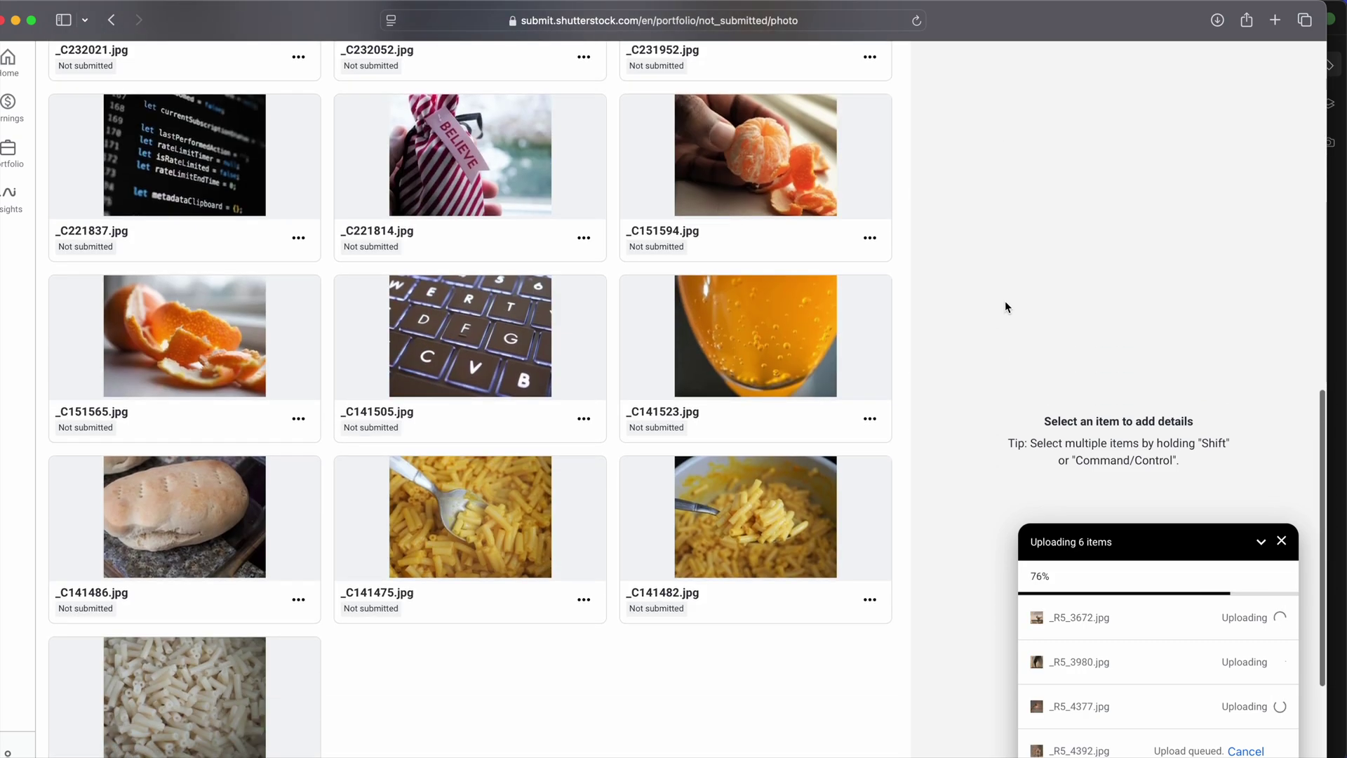
scroll(1005, 301, "up", 15)
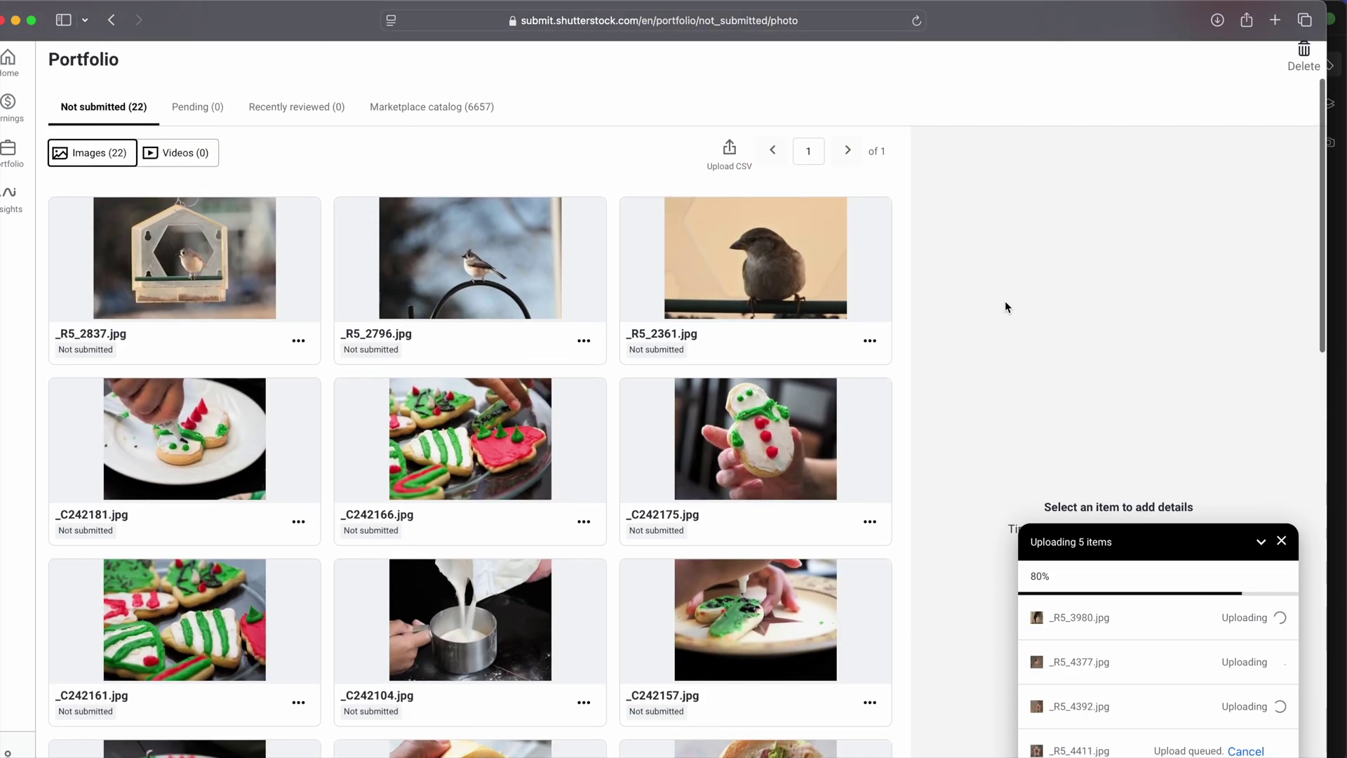
scroll(1005, 306, "down", 5)
scroll(1005, 307, "up", 2)
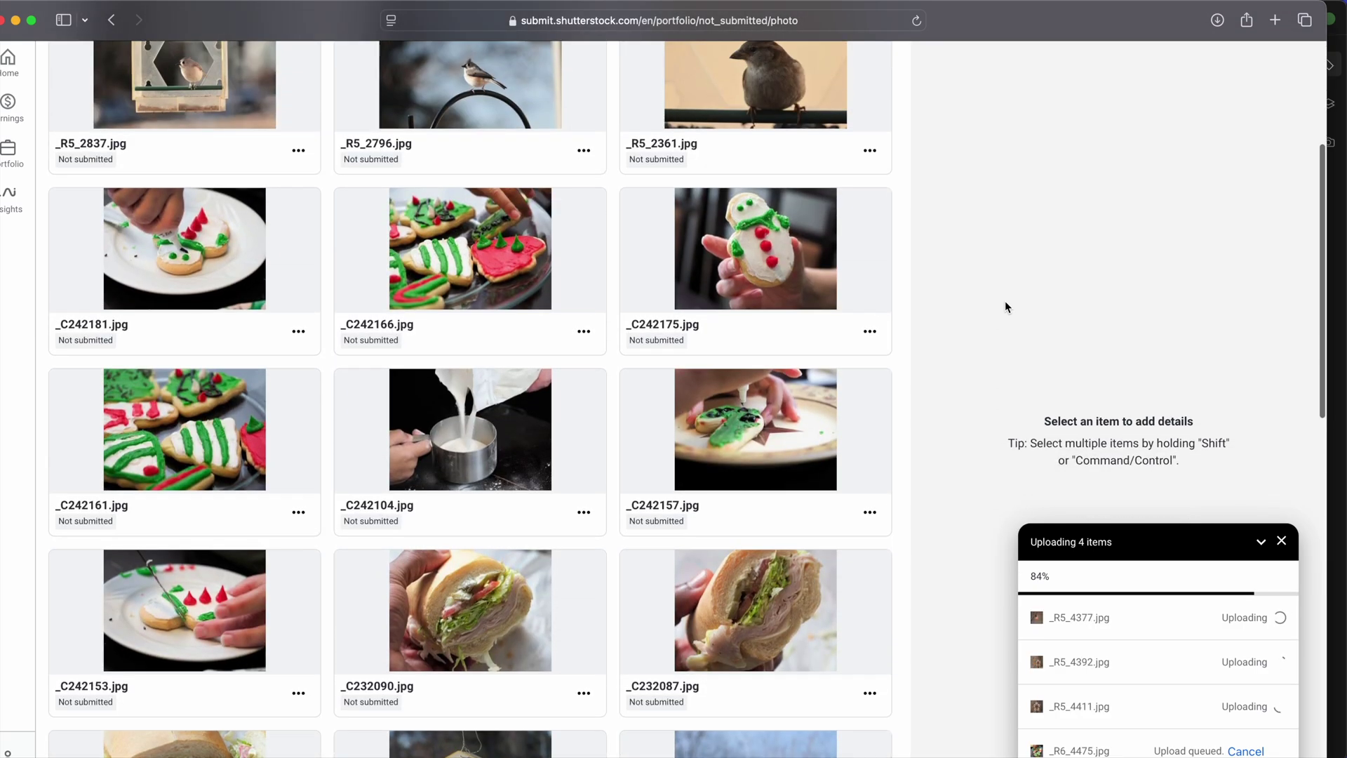
scroll(1005, 306, "up", 3)
scroll(1005, 307, "down", 9)
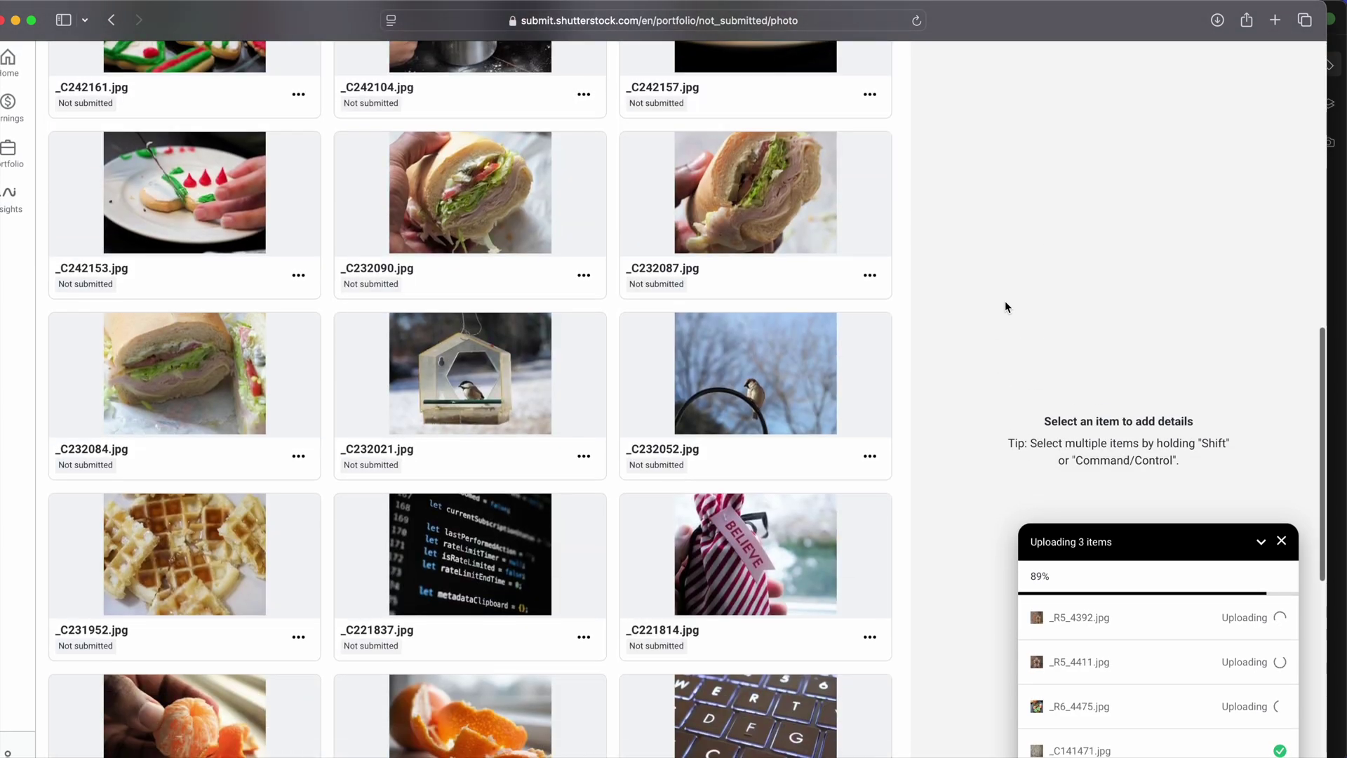
scroll(1005, 303, "down", 8)
scroll(1005, 303, "up", 8)
scroll(1006, 303, "down", 8)
scroll(1005, 303, "up", 17)
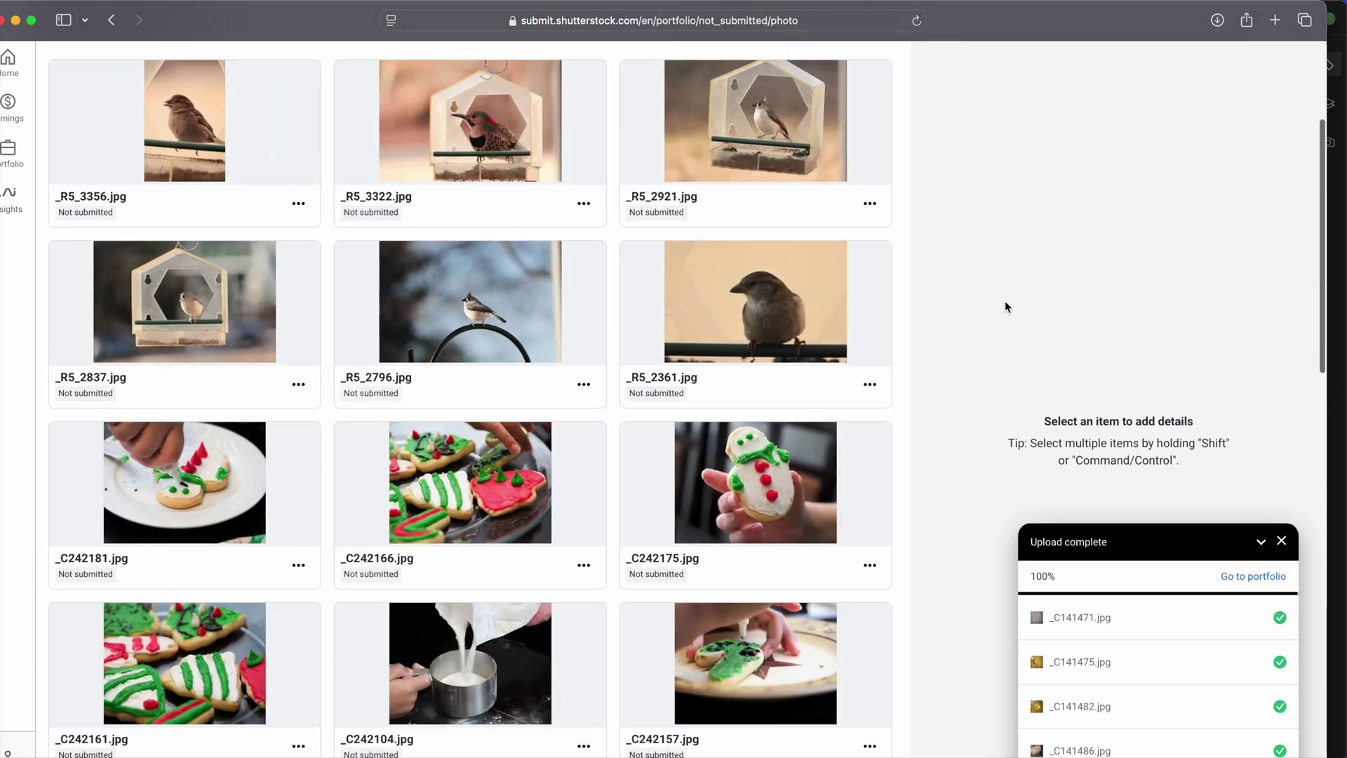
scroll(1005, 307, "up", 3)
scroll(1005, 307, "down", 15)
scroll(1005, 307, "up", 10)
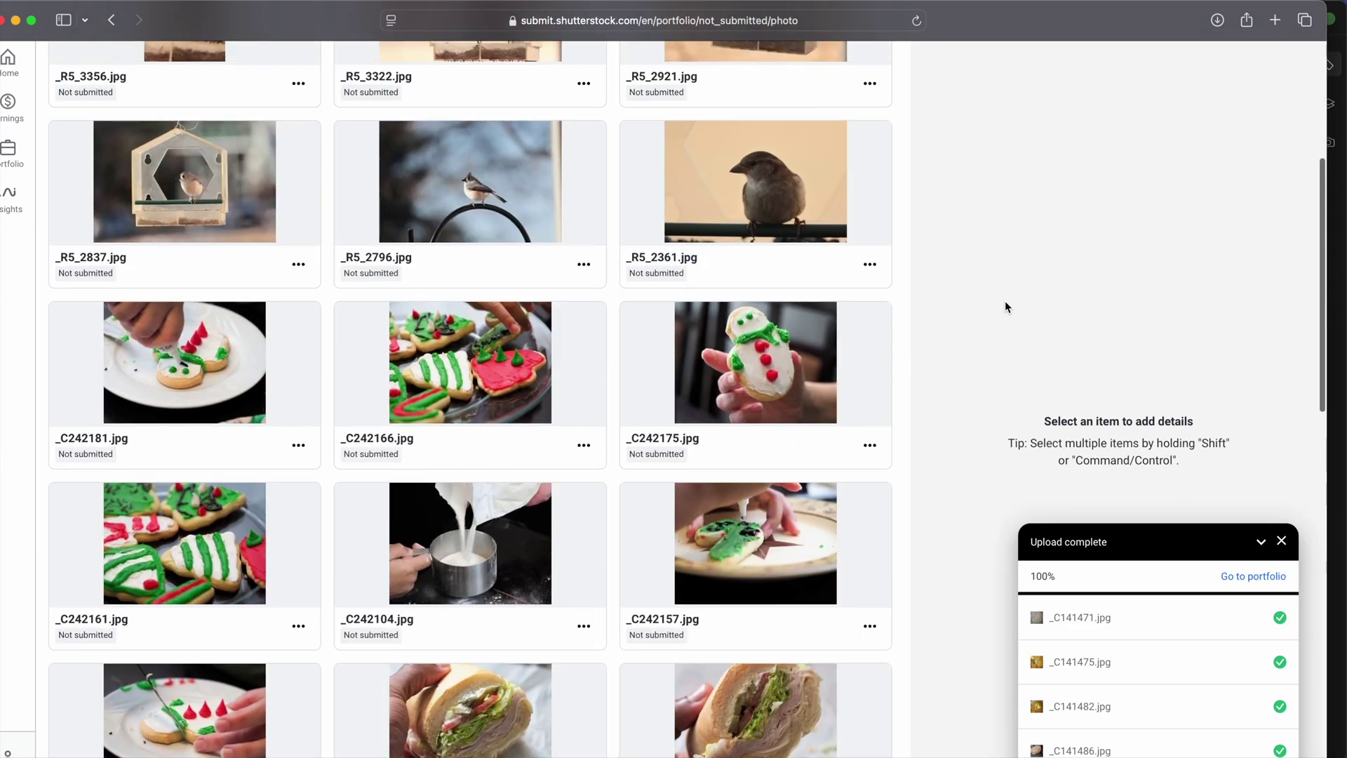
scroll(1005, 307, "up", 7)
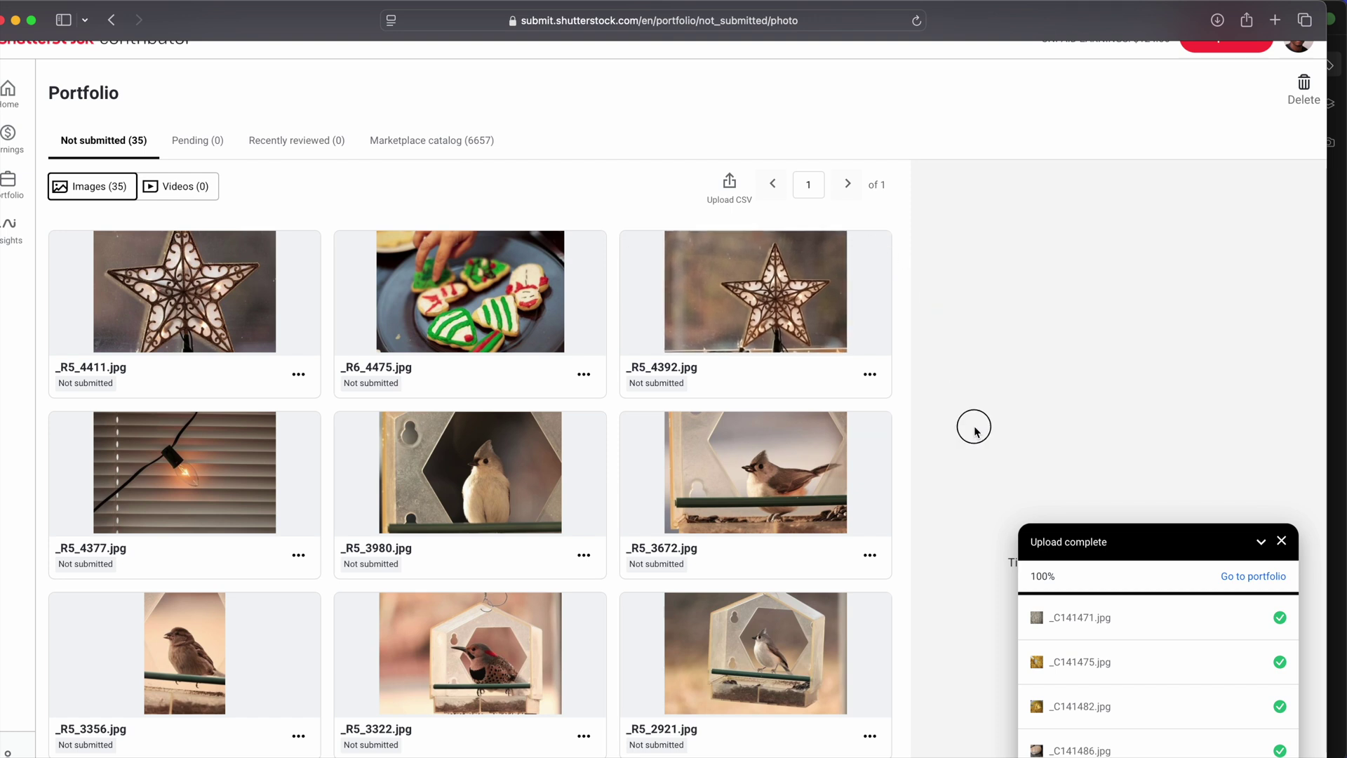
left_click(1282, 541)
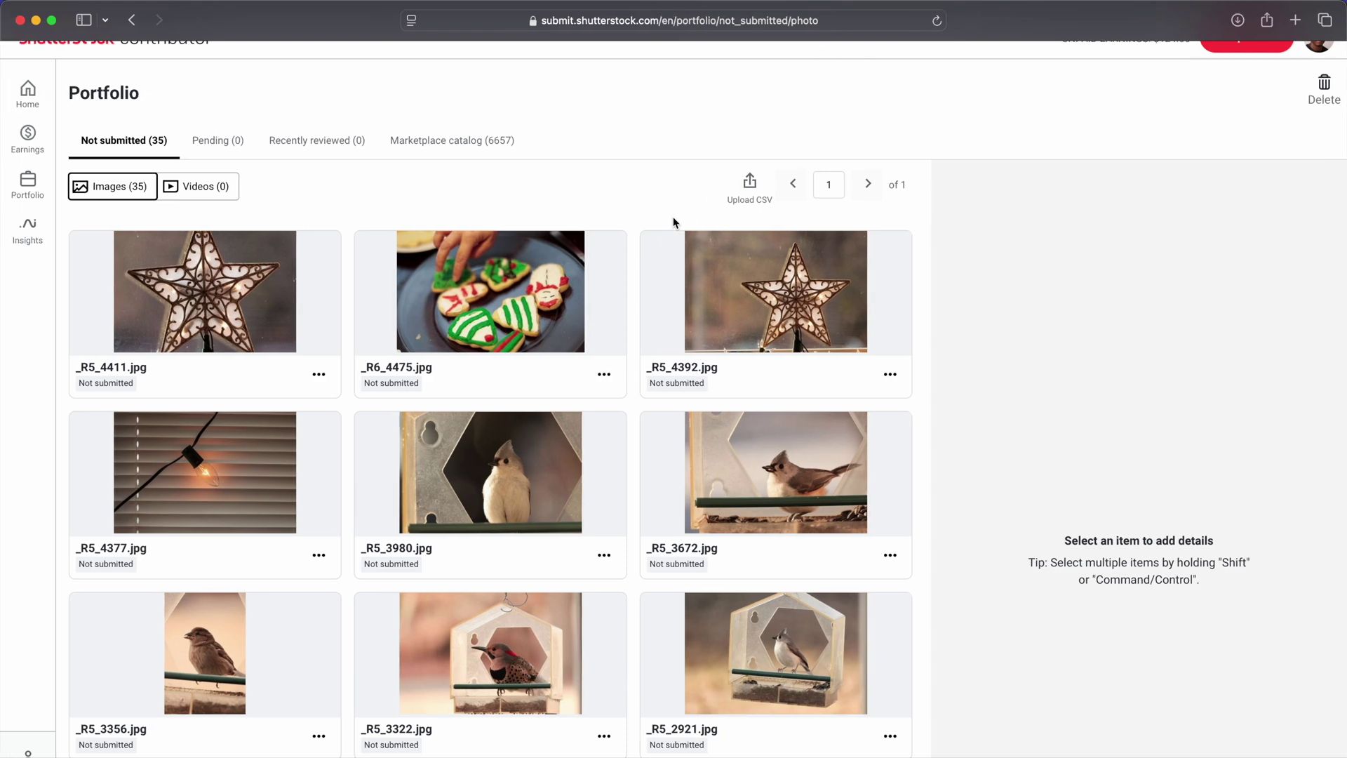
Upload Shutterstock-12262024_063835.csv from Pictures > done as the portfolio's metadata CSV
left_click(750, 182)
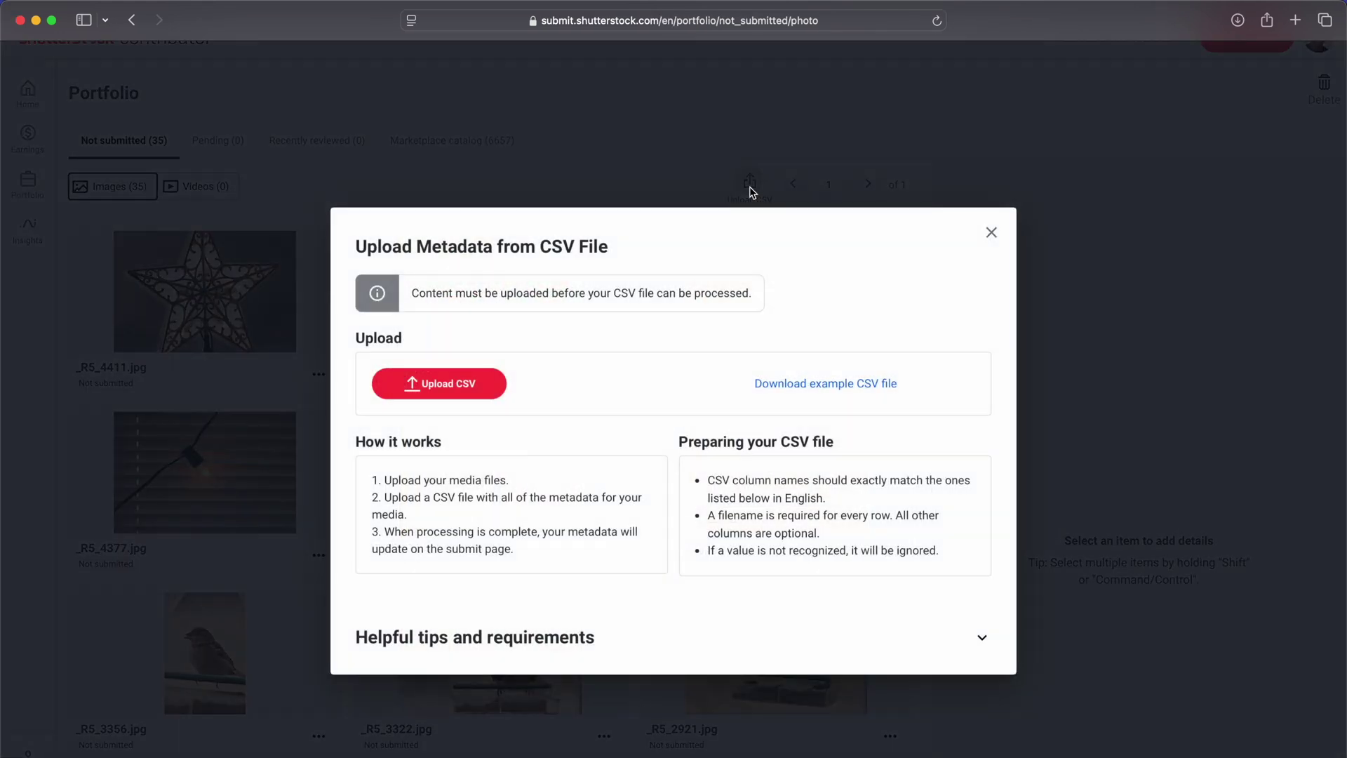
left_click(452, 390)
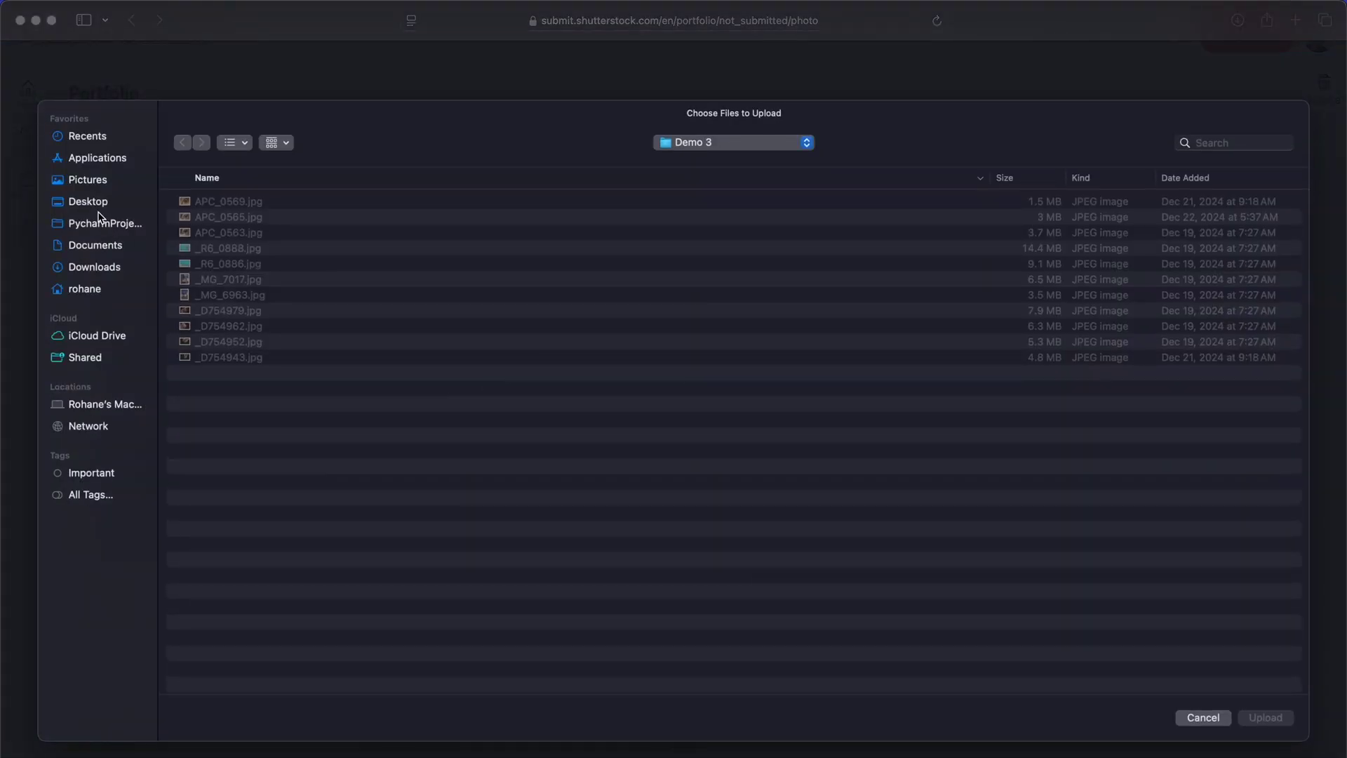
left_click(89, 180)
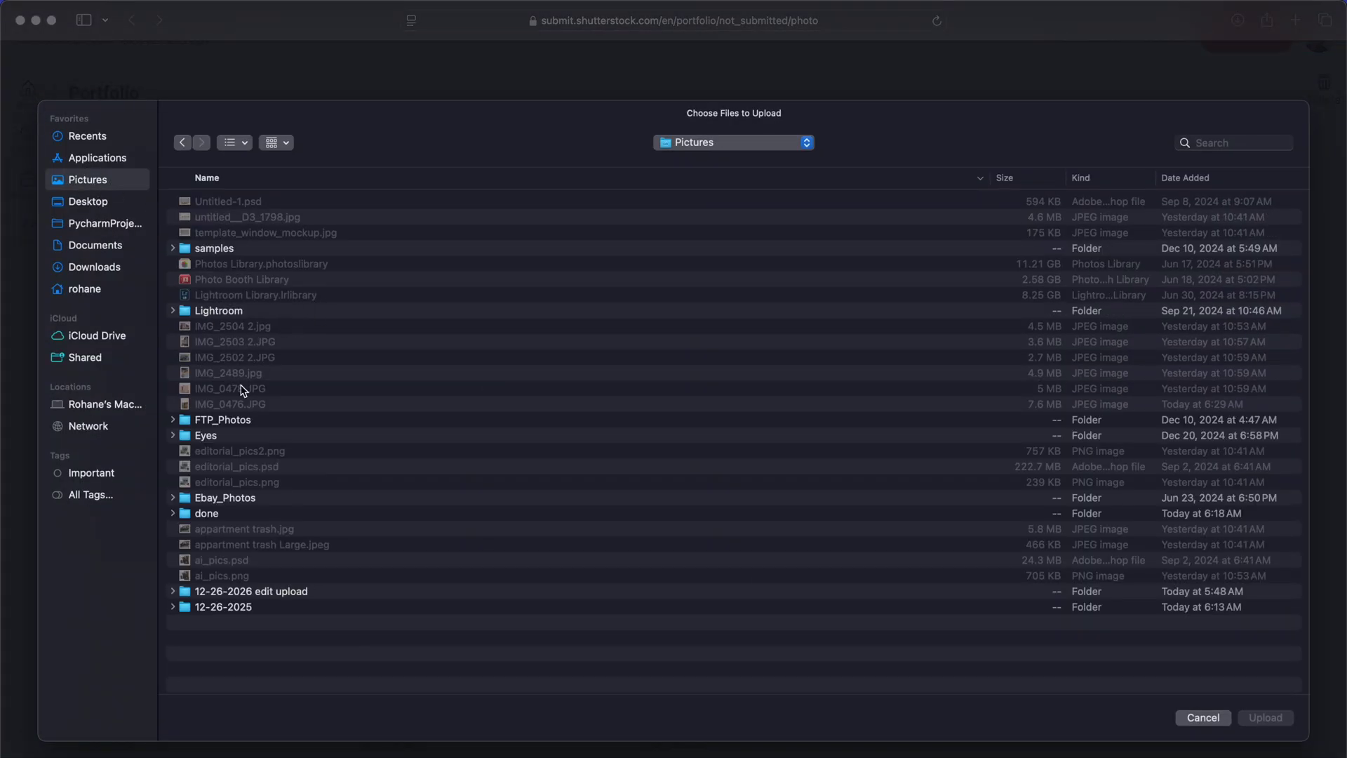
double_click(210, 514)
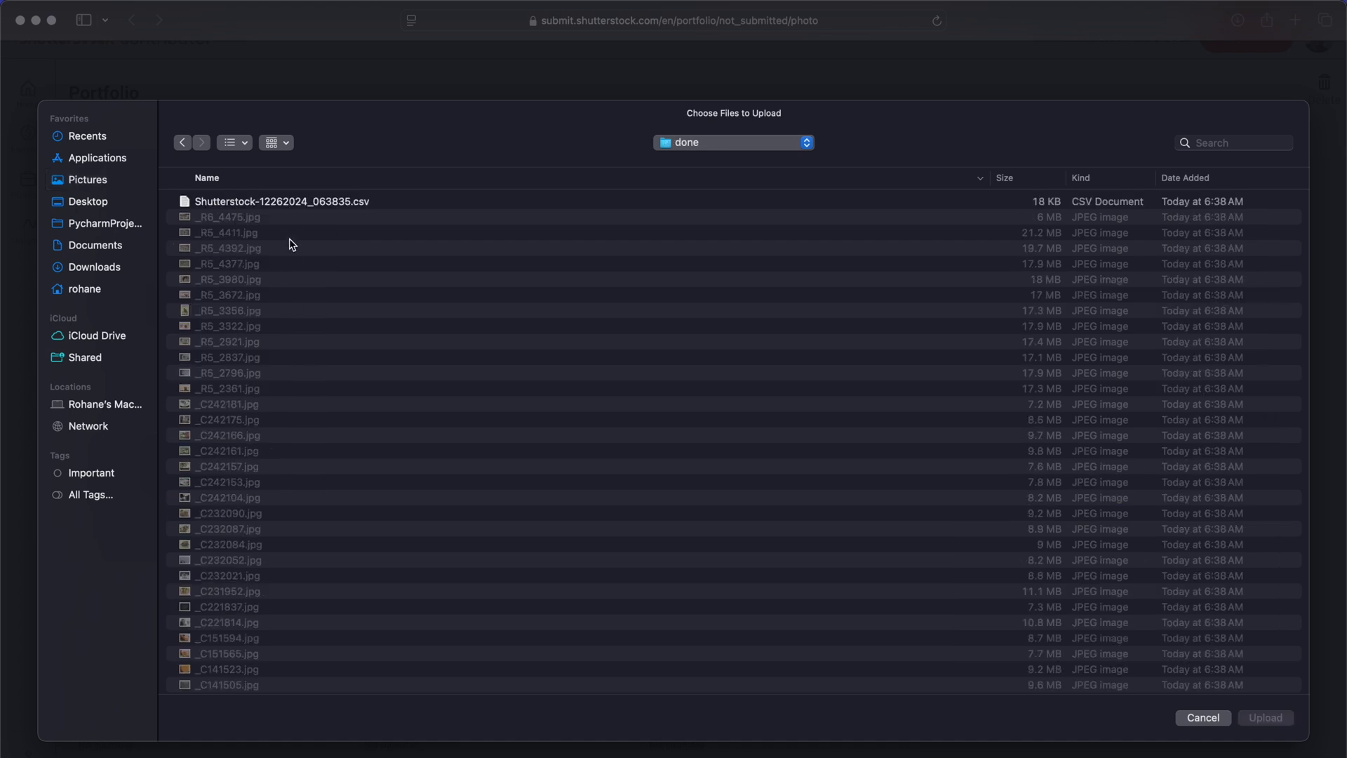
left_click(291, 202)
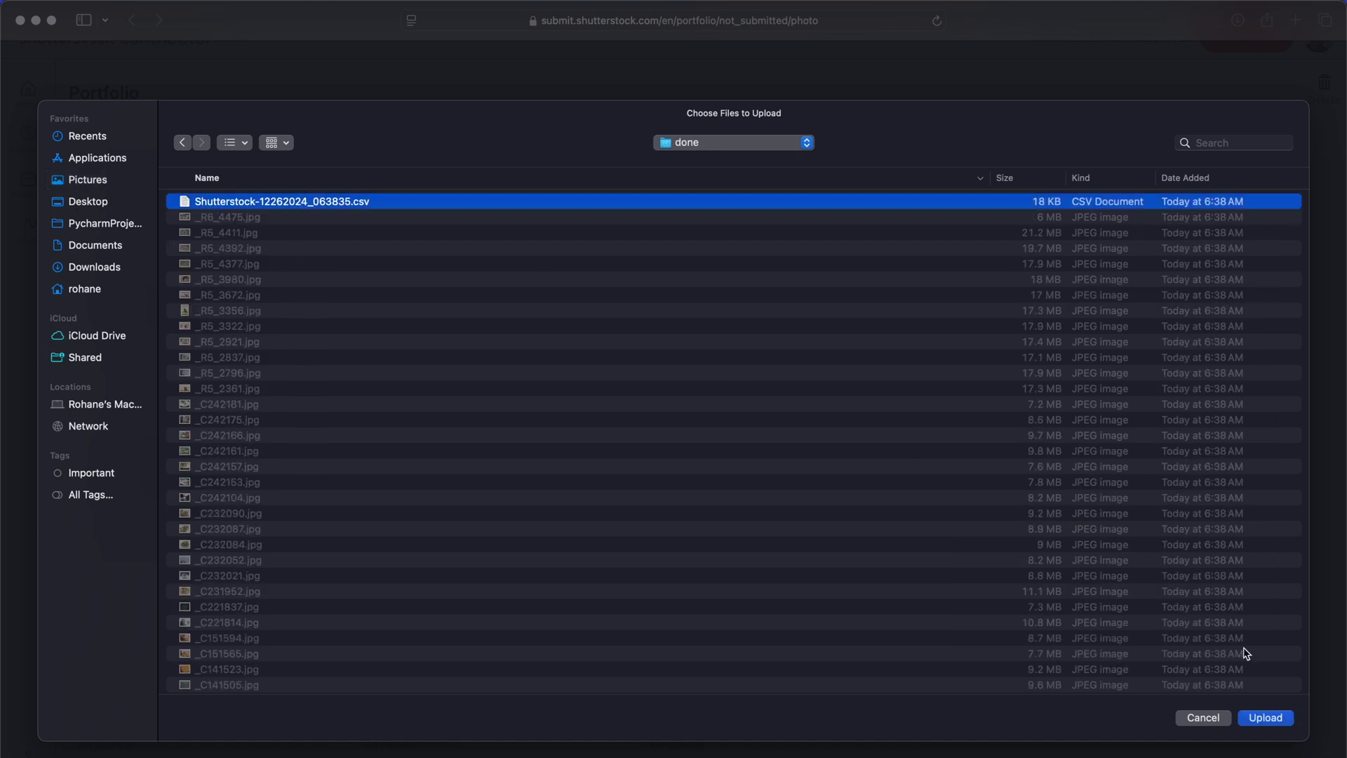
left_click(1255, 720)
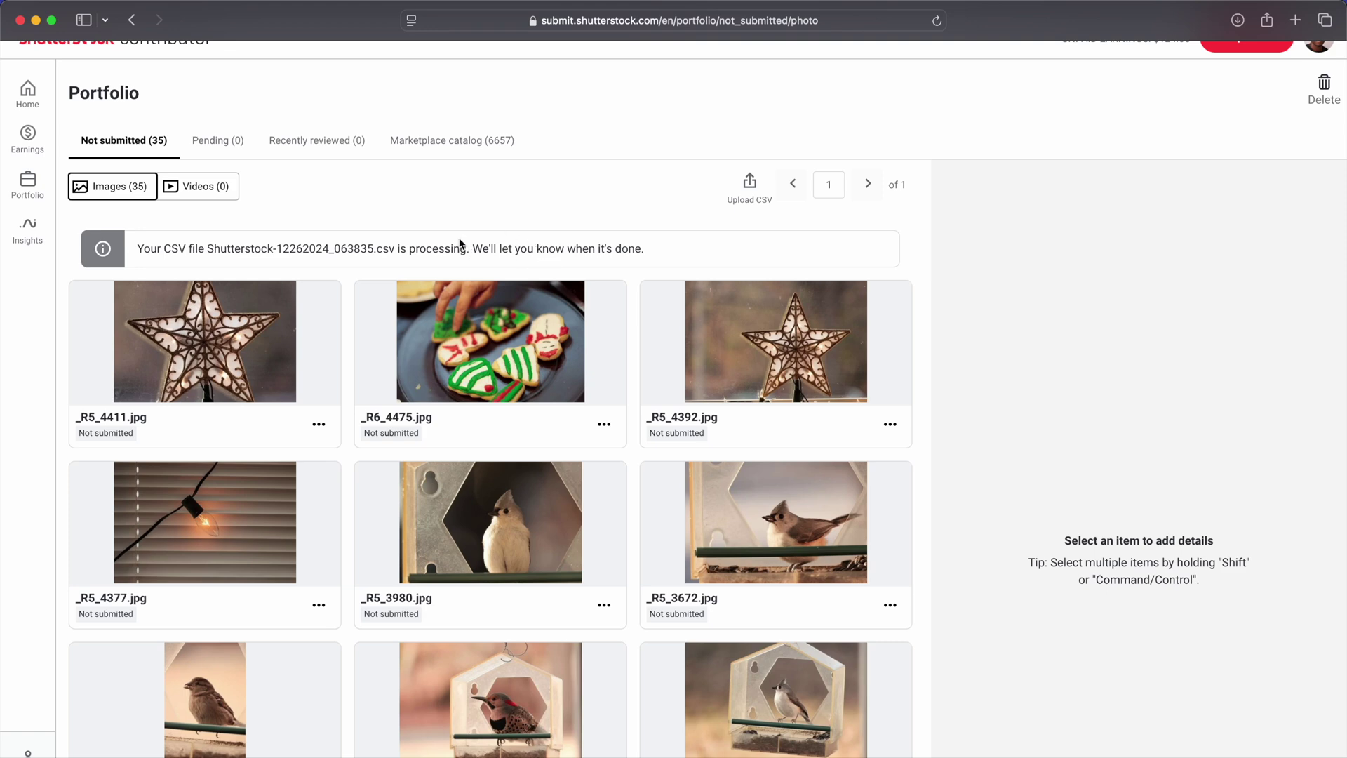
scroll(463, 270, "down", 5)
Dismiss the CSV-complete message (35 of 35 rows) and check _R5_4392.jpg's imported metadata
scroll(464, 269, "up", 6)
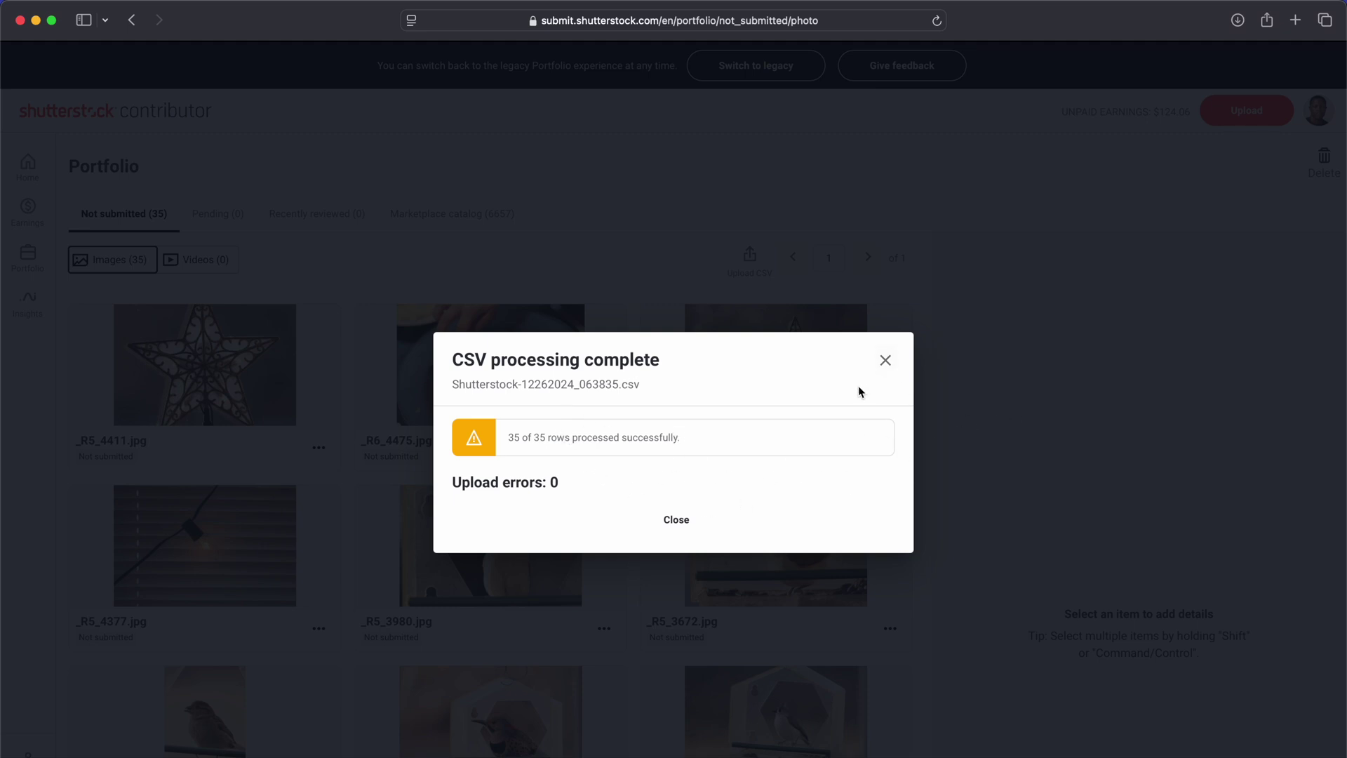
left_click(885, 359)
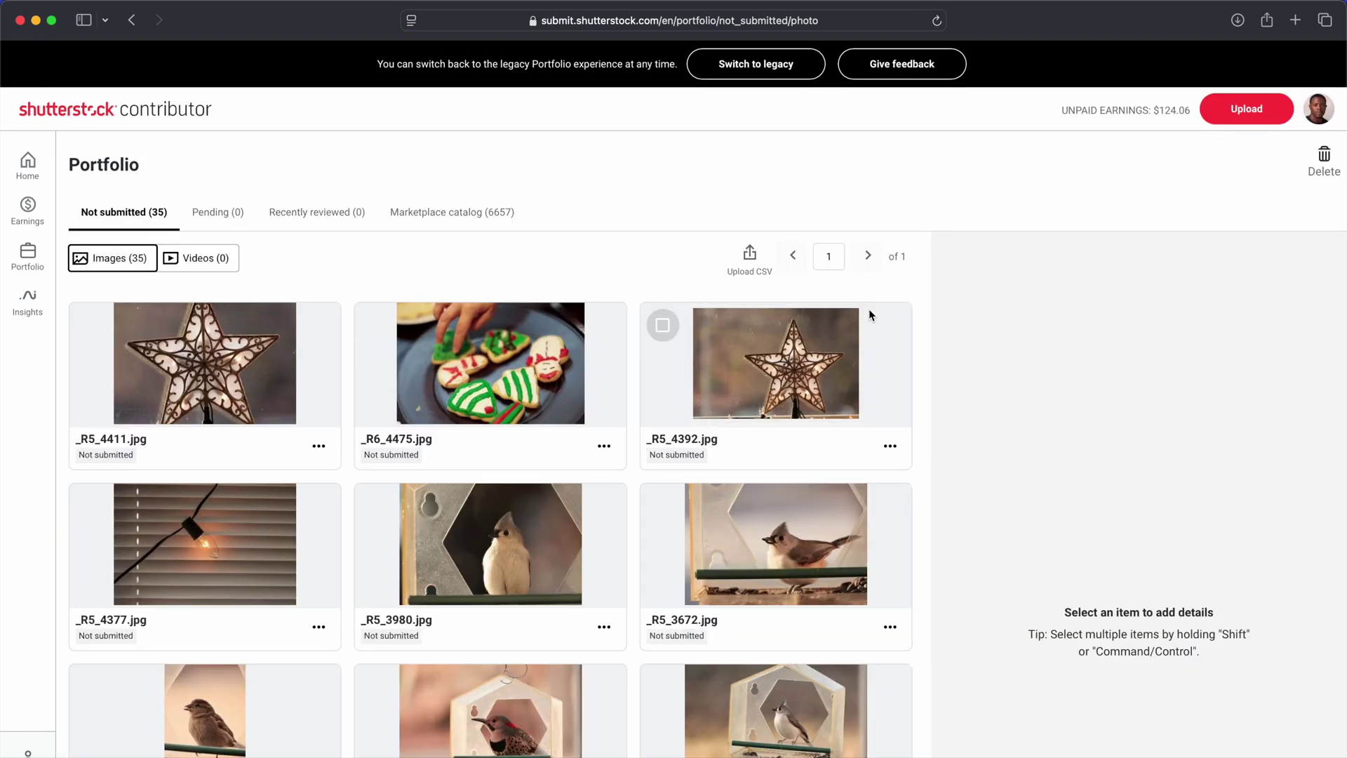
left_click(757, 372)
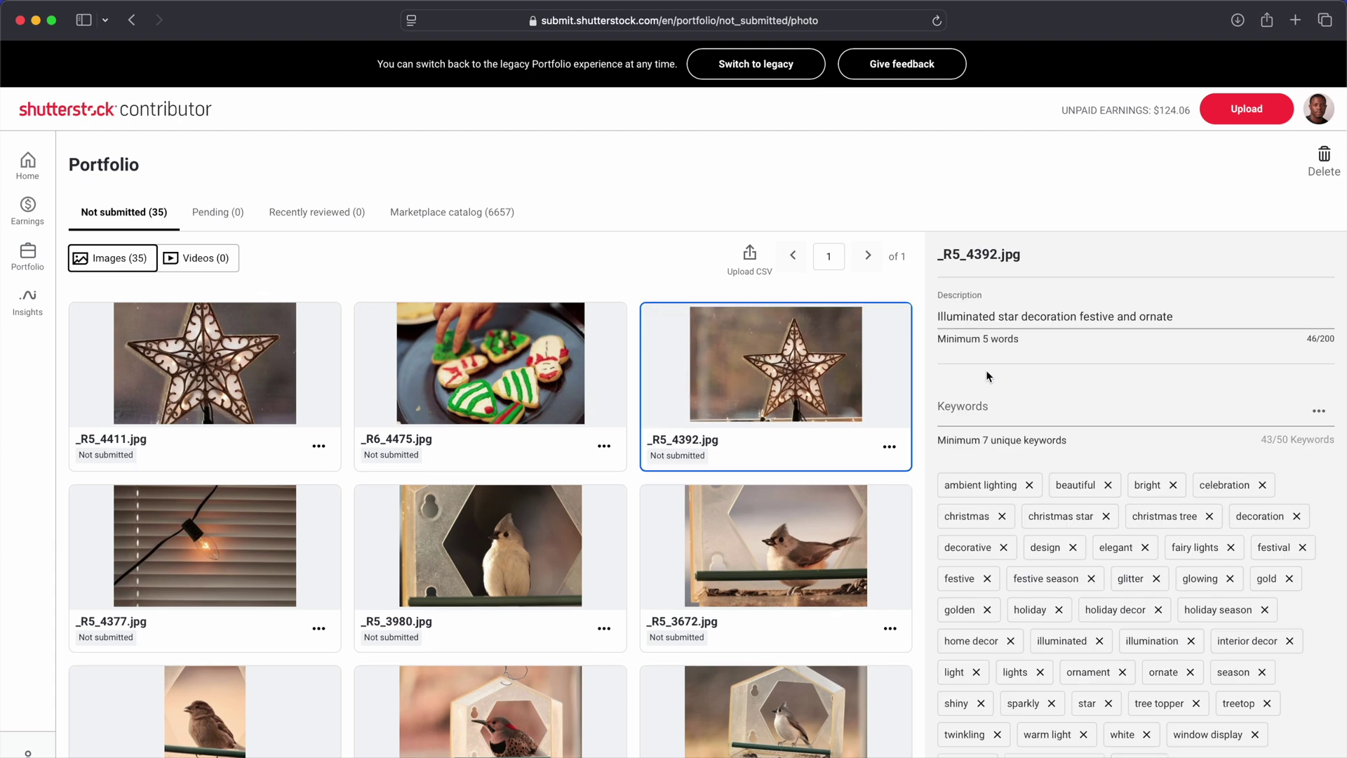
scroll(993, 372, "down", 2)
scroll(1000, 491, "down", 5)
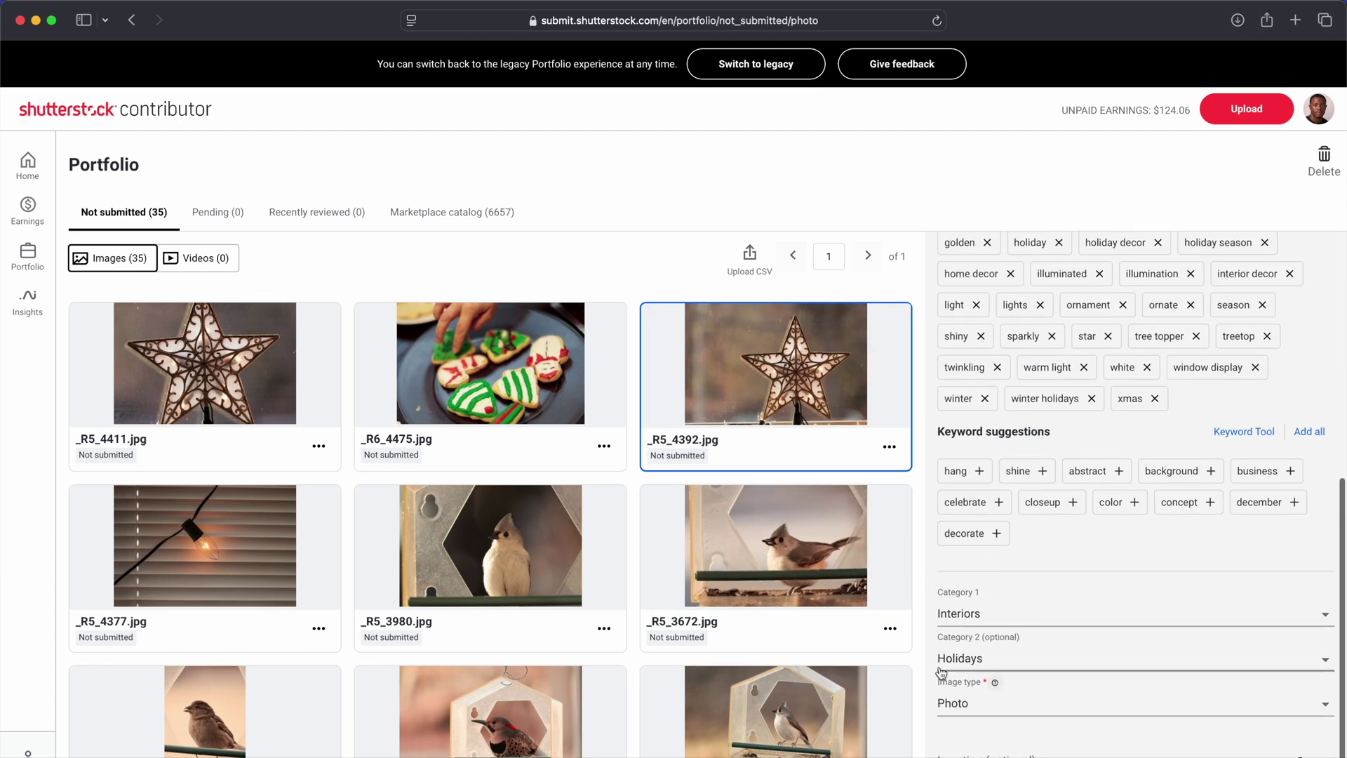
left_click(526, 536)
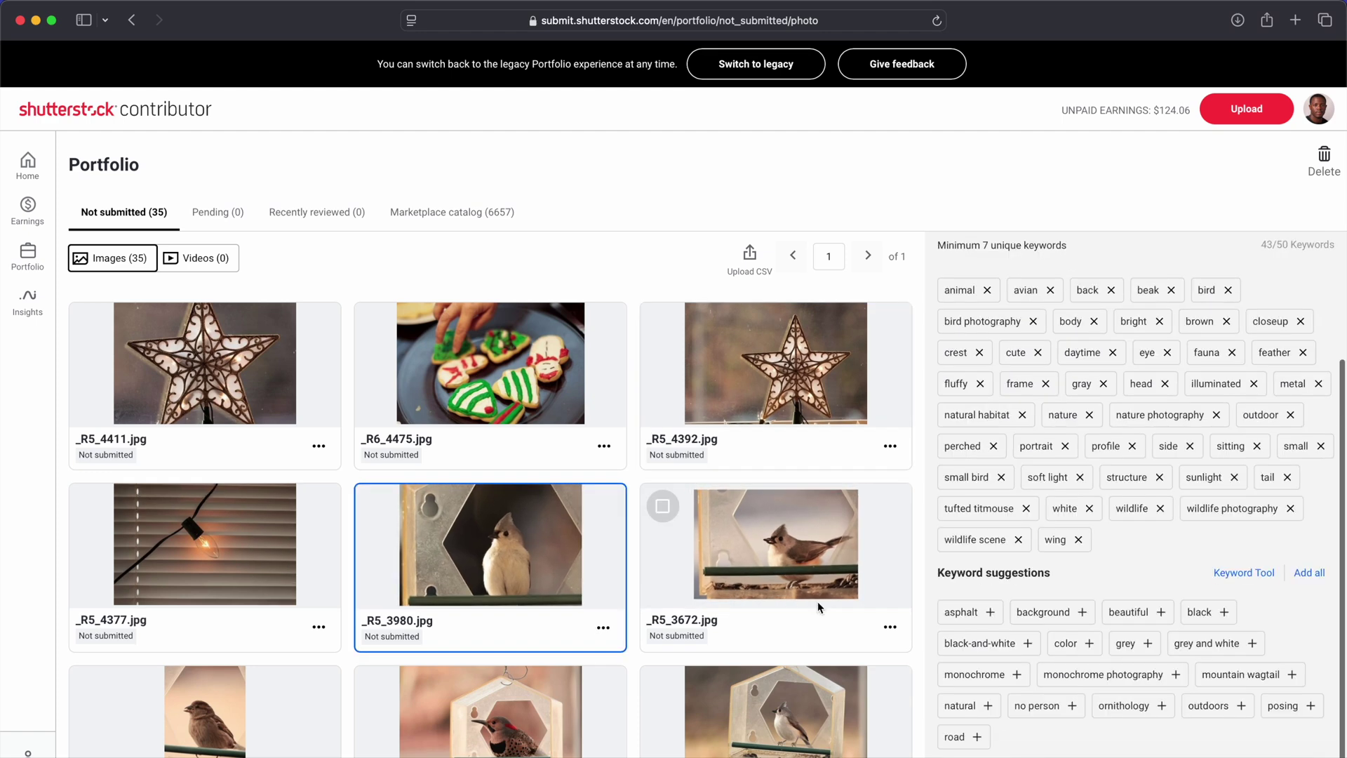
left_click(820, 570)
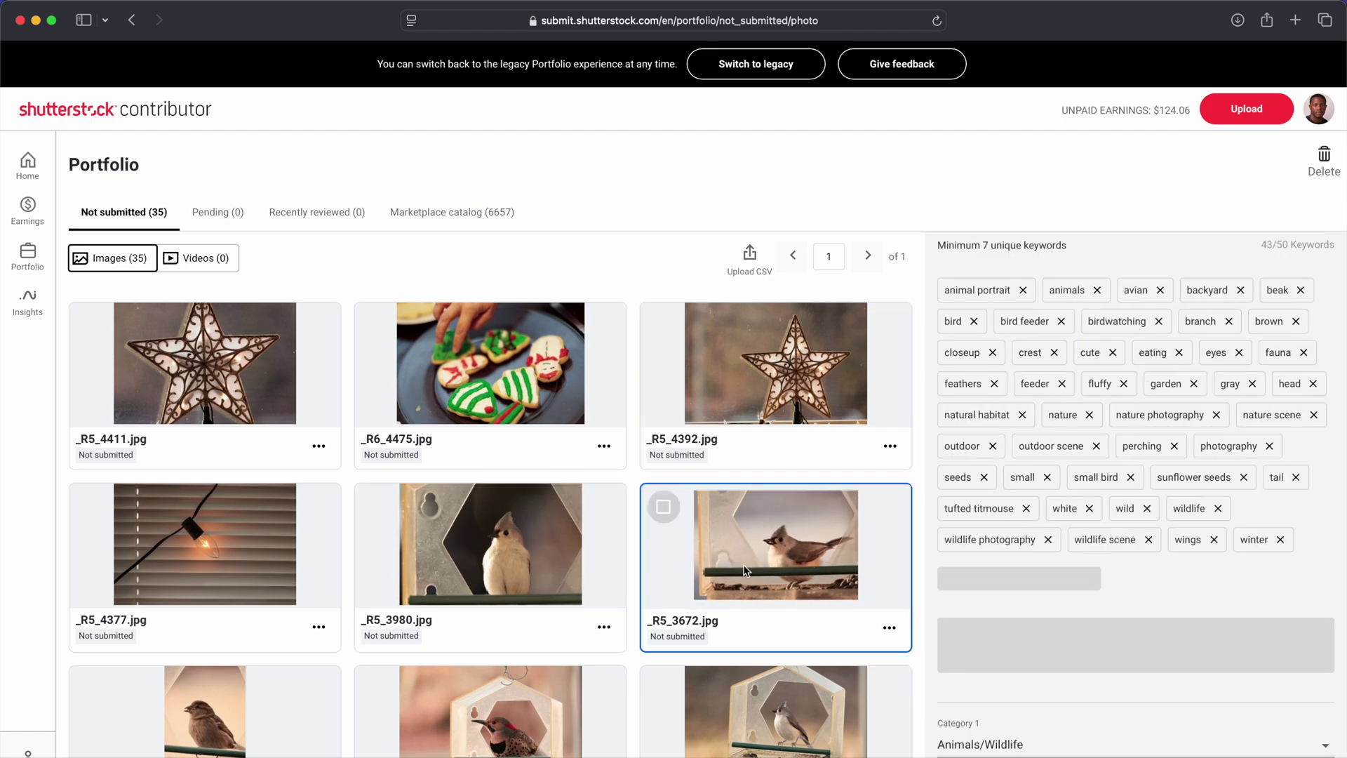
scroll(961, 484, "down", 3)
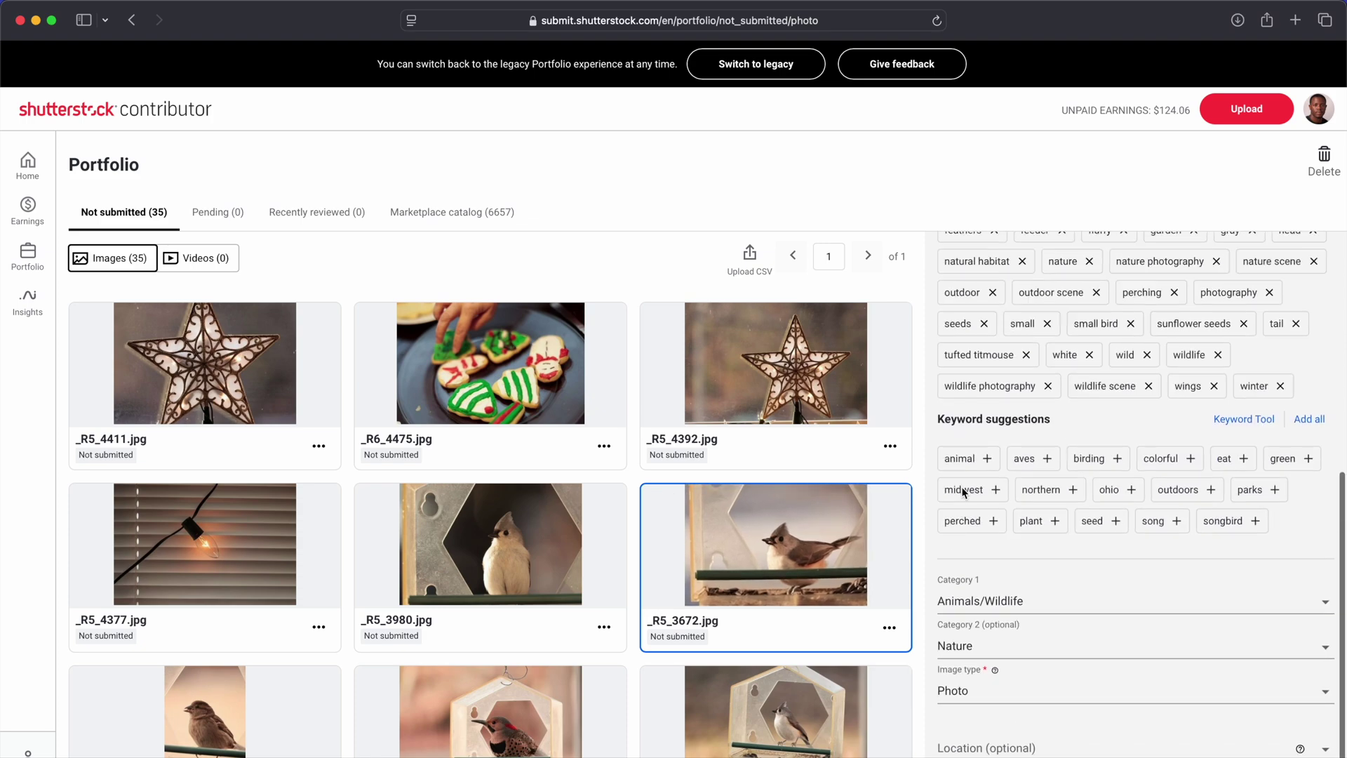
scroll(632, 421, "down", 15)
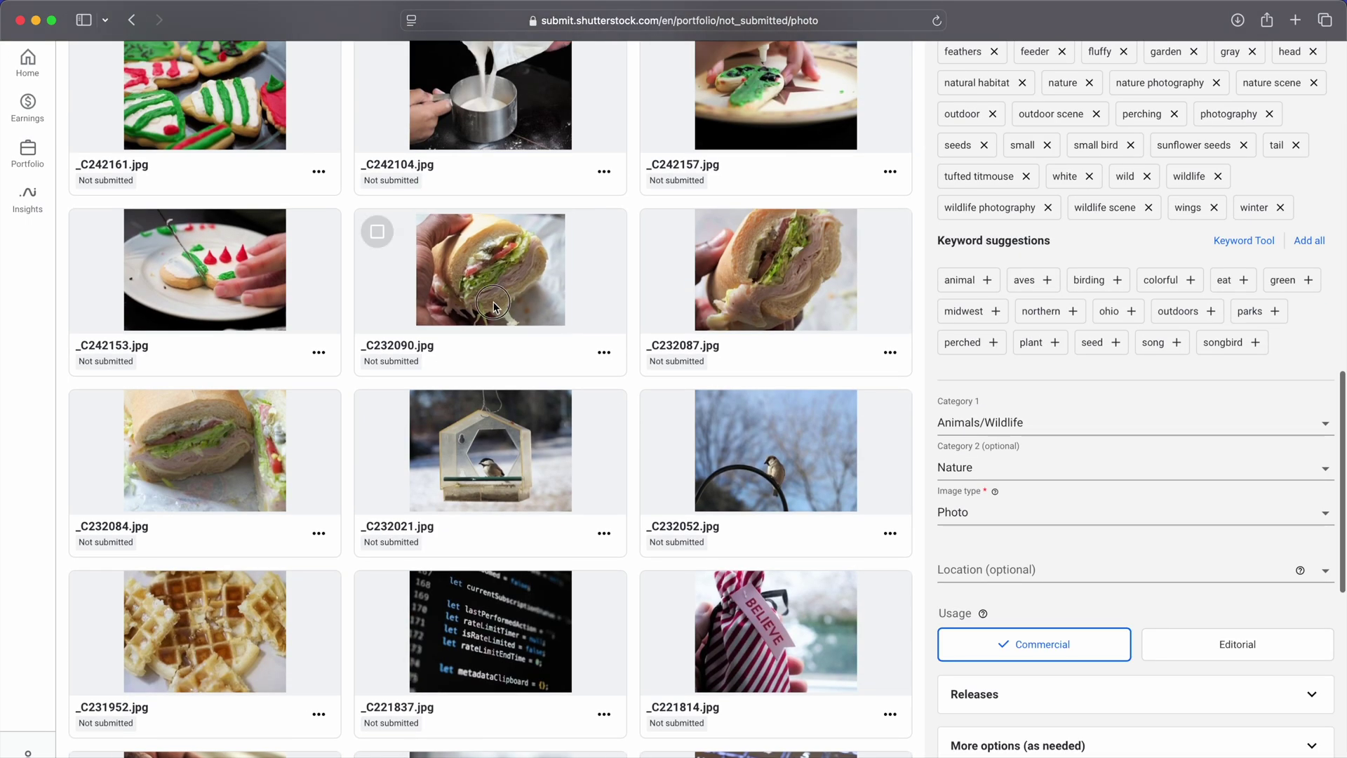
left_click(610, 337)
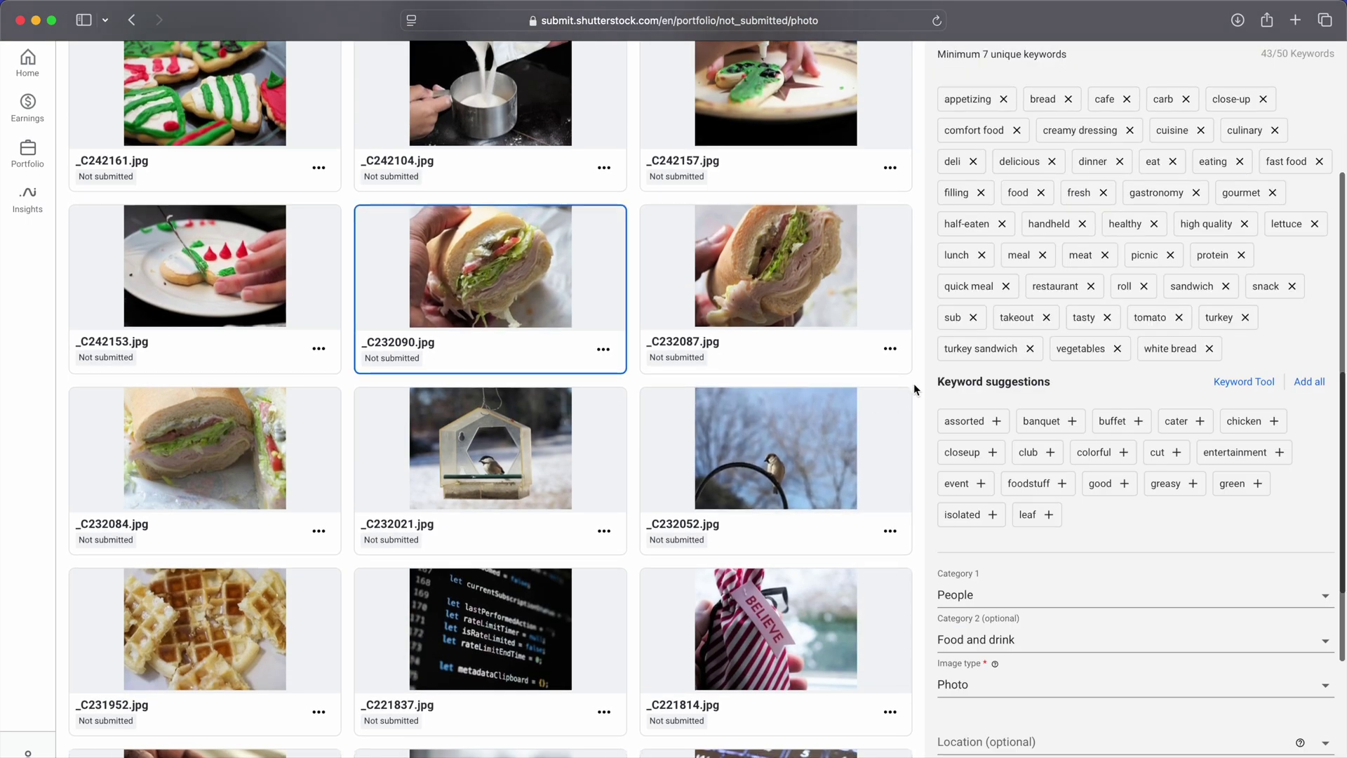
scroll(914, 386, "down", 2)
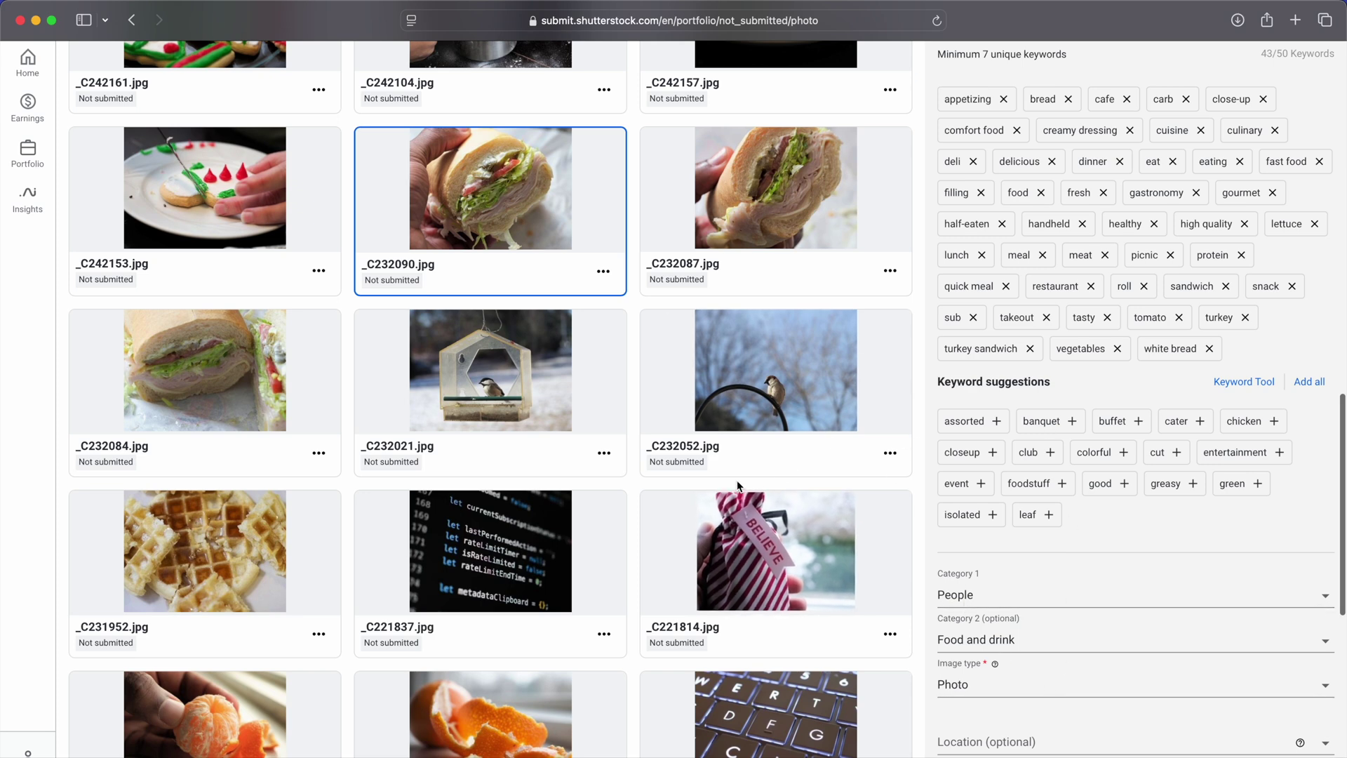
mouse_move(772, 454)
left_click(541, 403)
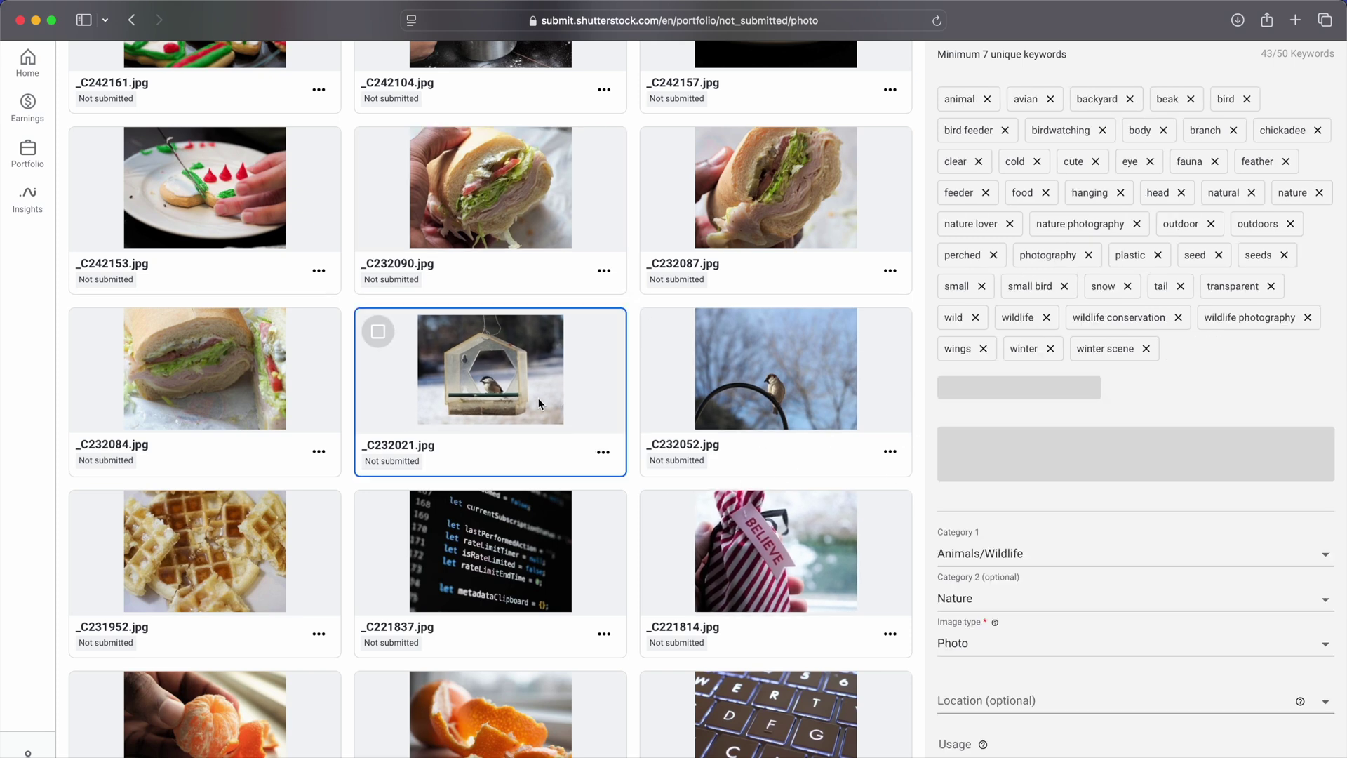
scroll(938, 537, "up", 1)
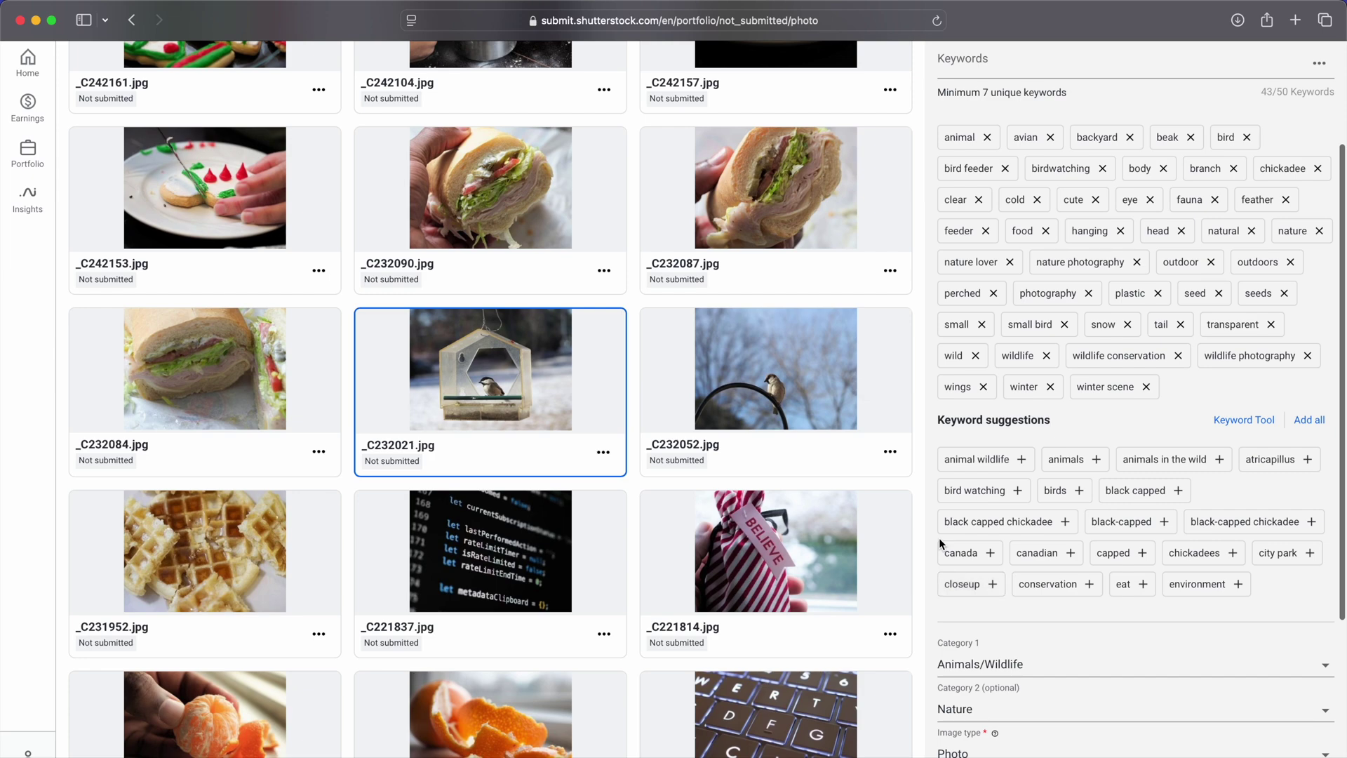
scroll(689, 425, "up", 10)
scroll(687, 444, "up", 3)
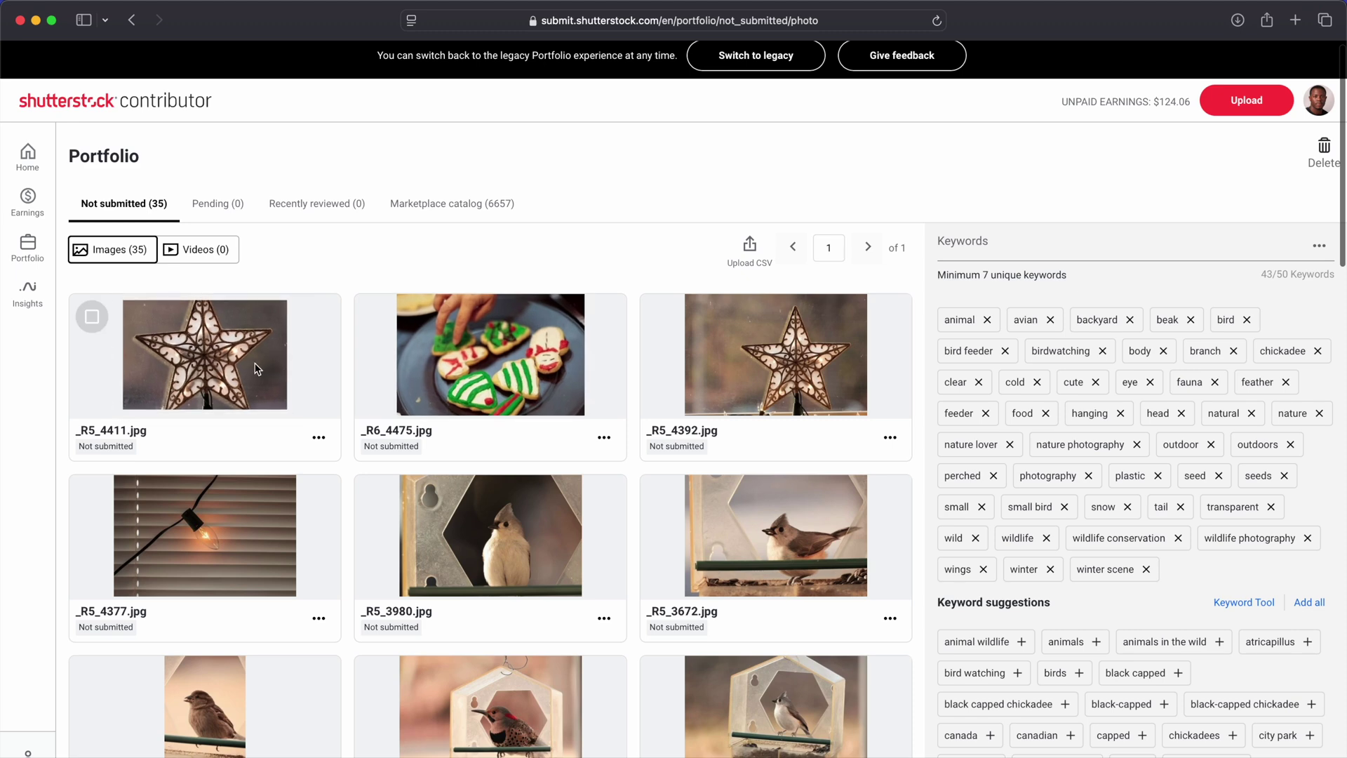
Select _R5_4411, _R6_4475, _R5_3980, _R5_4377 and _R5_3672, leaving _R5_2921 unchecked
left_click(106, 326)
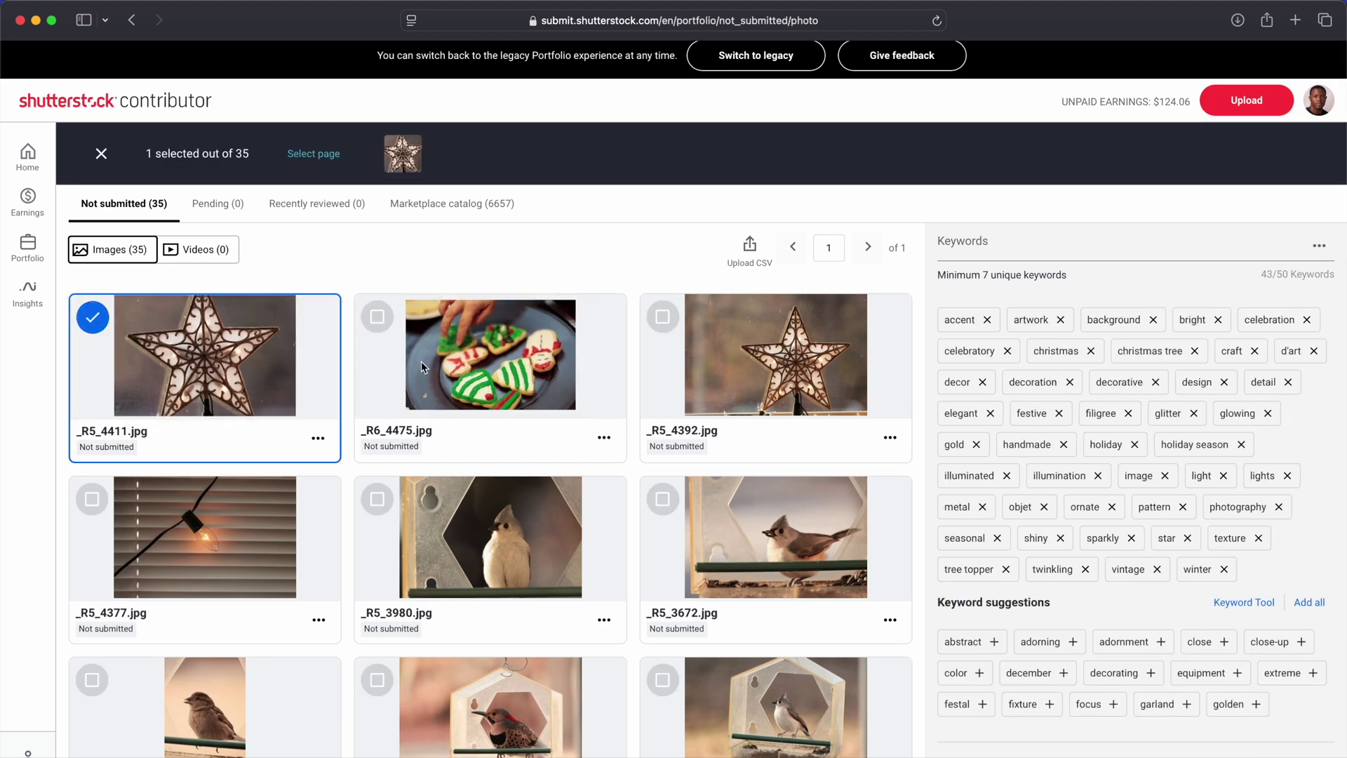
left_click(377, 317)
scroll(393, 421, "down", 2)
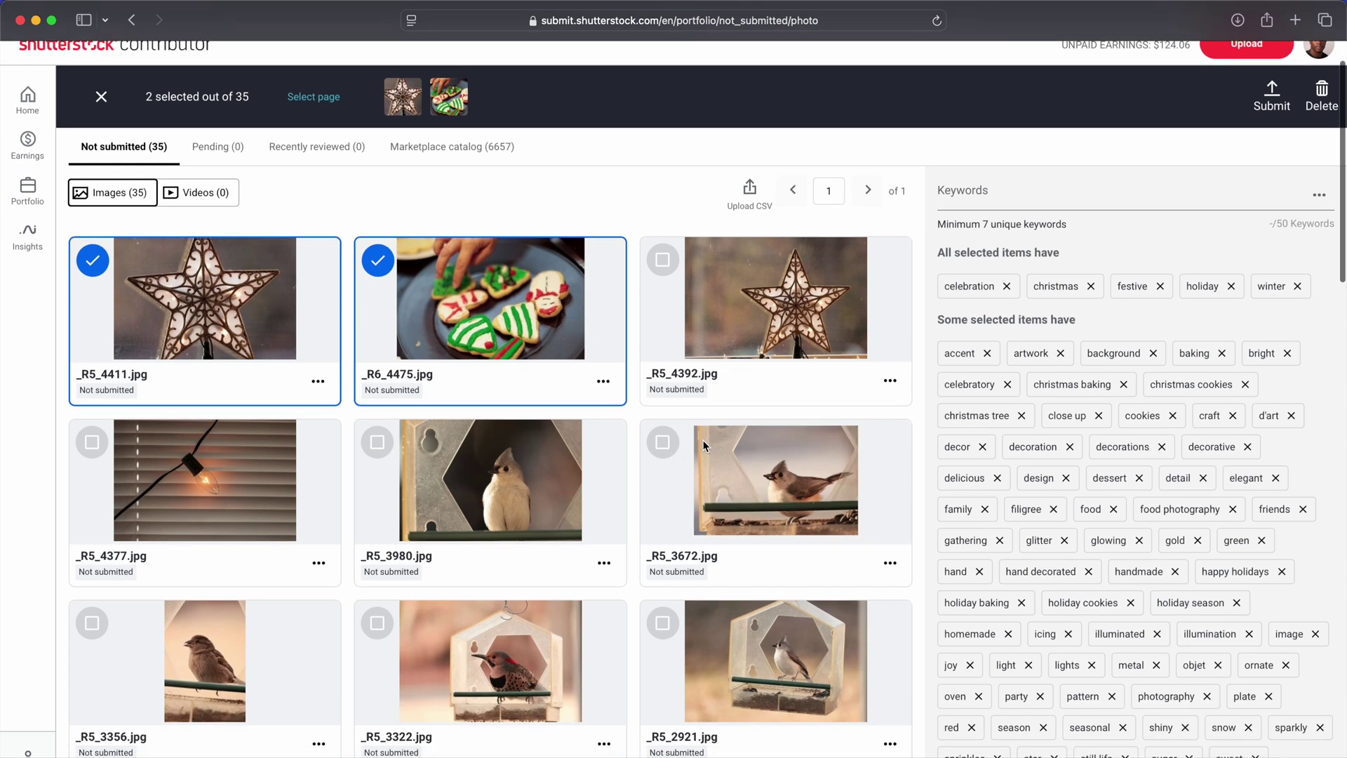
left_click(392, 447)
left_click(188, 458)
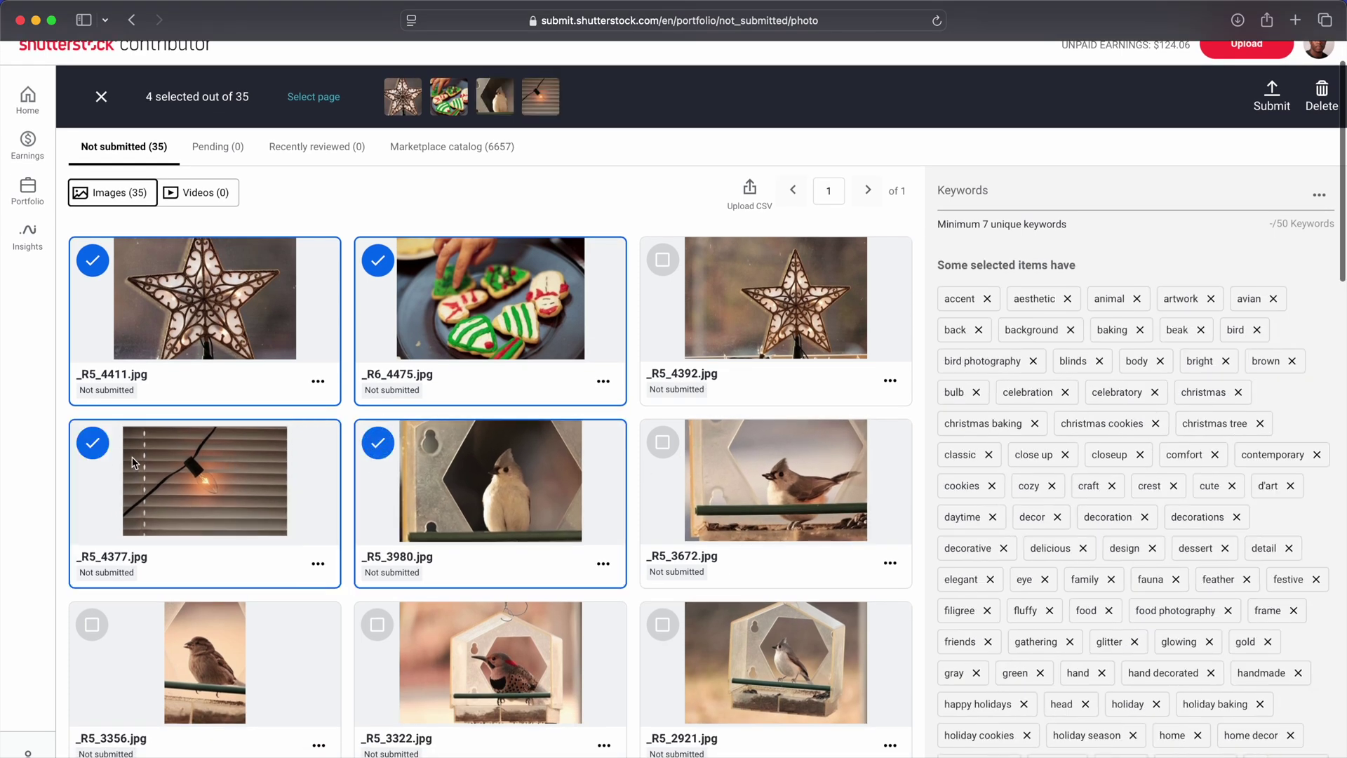
left_click(806, 469)
scroll(786, 491, "down", 4)
left_click(767, 527)
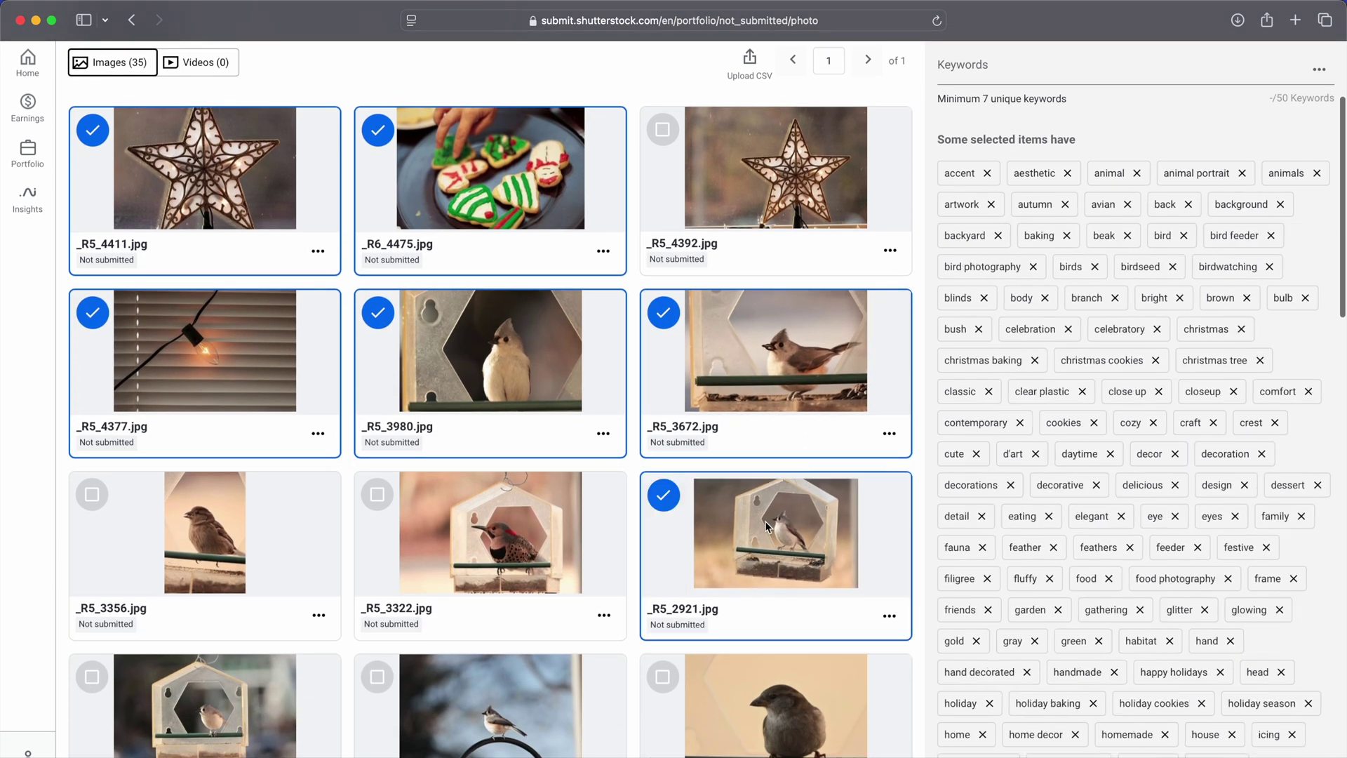
left_click(767, 526)
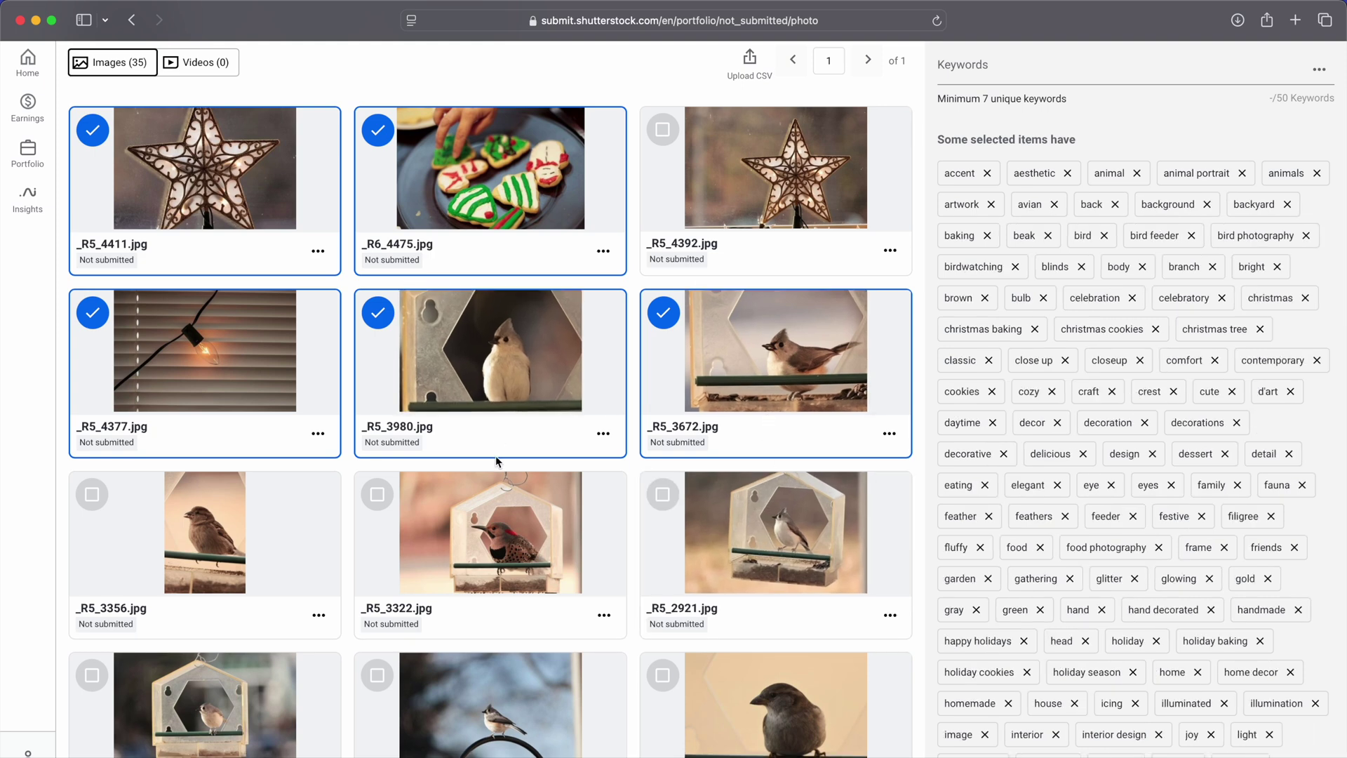
Check the bird photos _R5_3322, _R5_3356, _R5_2921 and _R5_2796
left_click(483, 518)
scroll(500, 476, "down", 3)
left_click(245, 430)
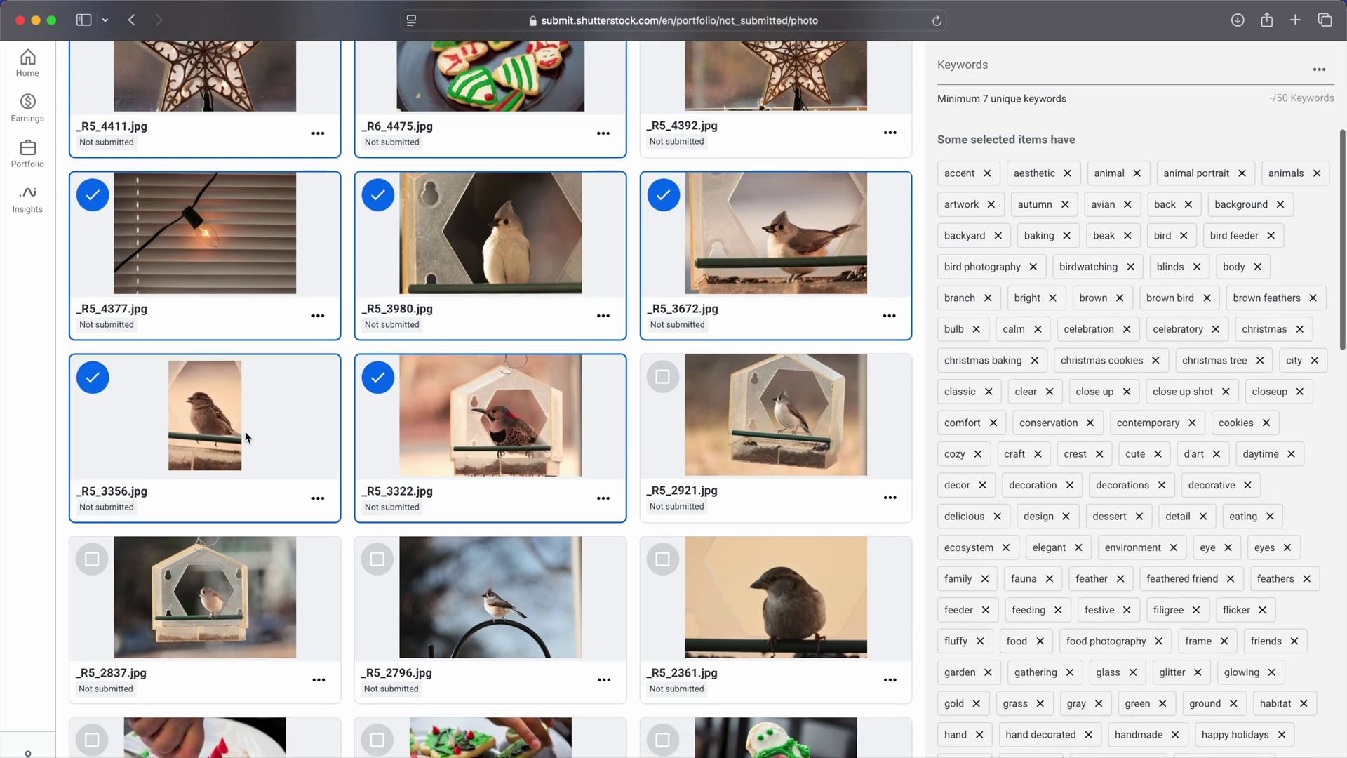
scroll(245, 430, "down", 2)
scroll(246, 438, "up", 2)
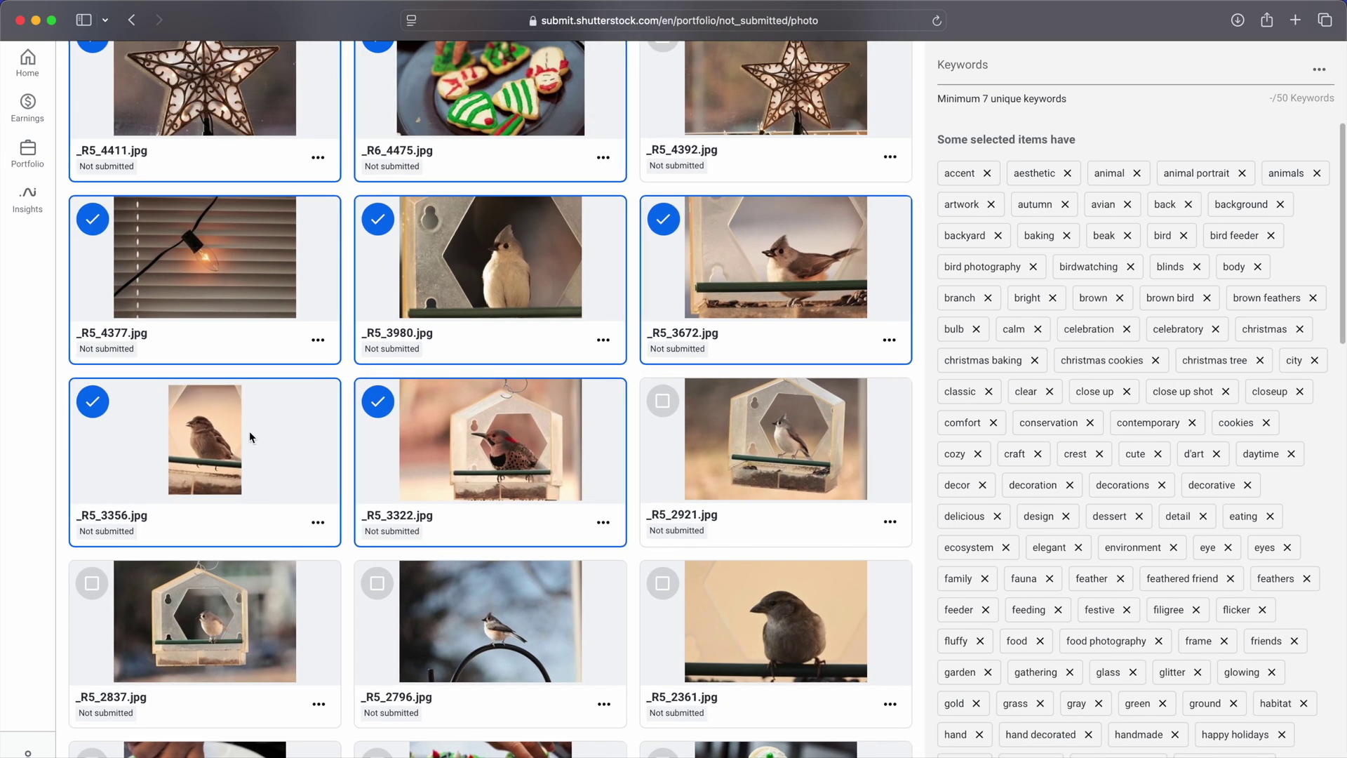
left_click(799, 463)
scroll(734, 454, "down", 3)
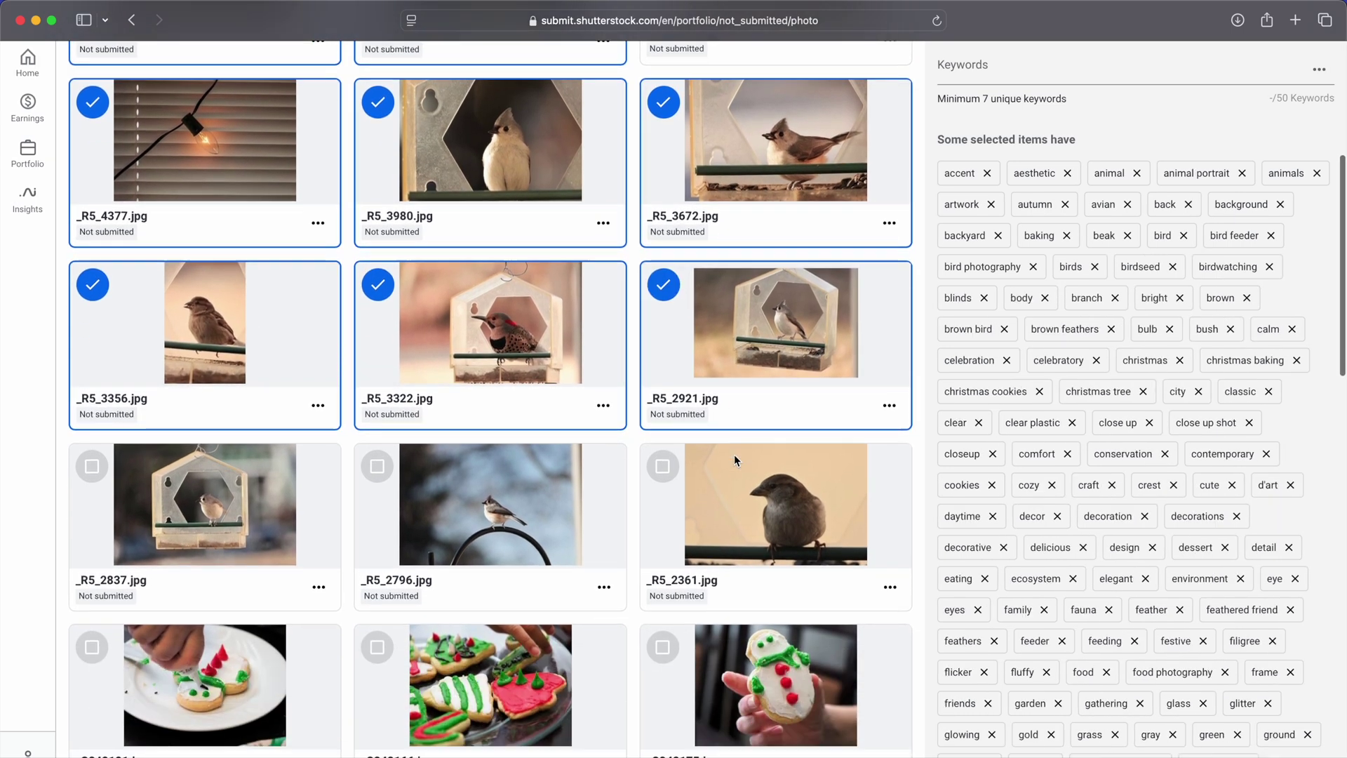
left_click(496, 542)
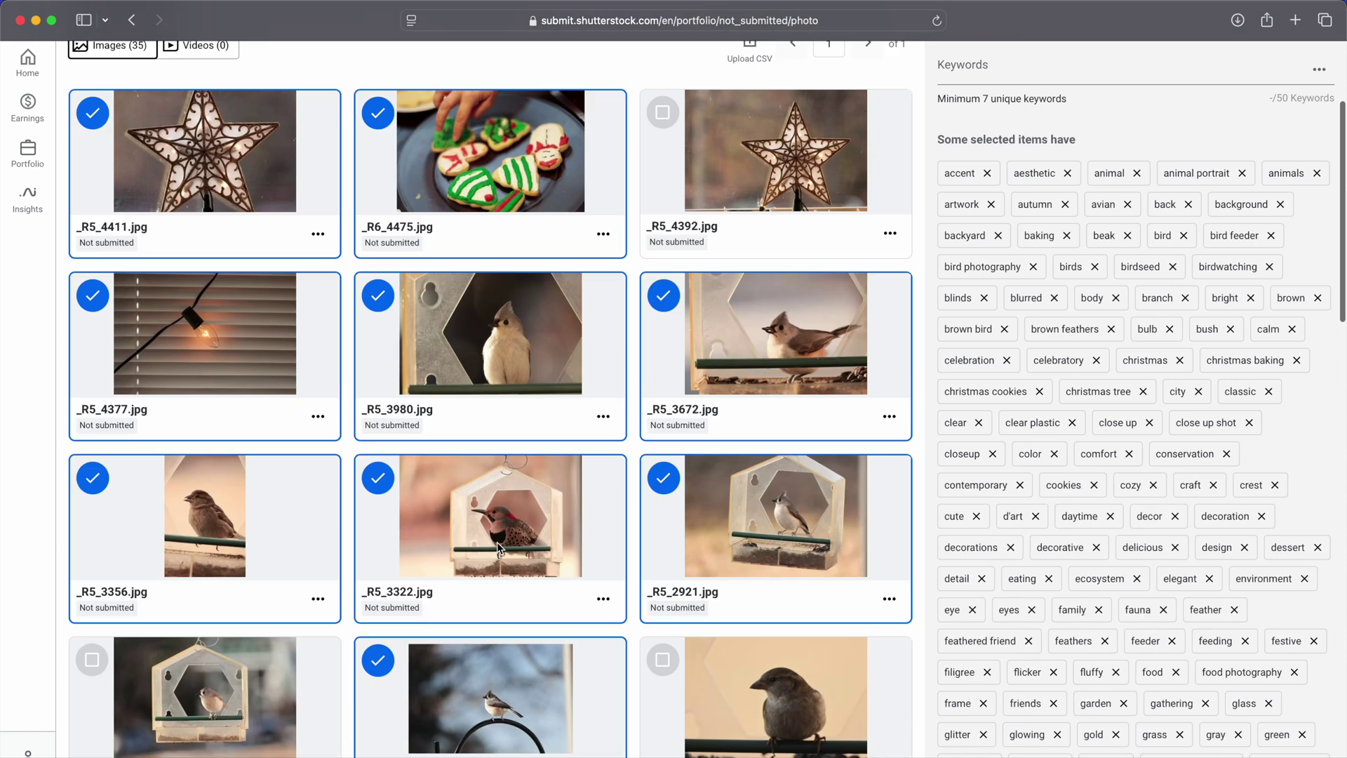
Check the cookie and milk photos _C242181, _C242166, _C242175, _C242157, _C242104, _C242161 and _C242153
scroll(497, 542, "down", 5)
left_click(226, 461)
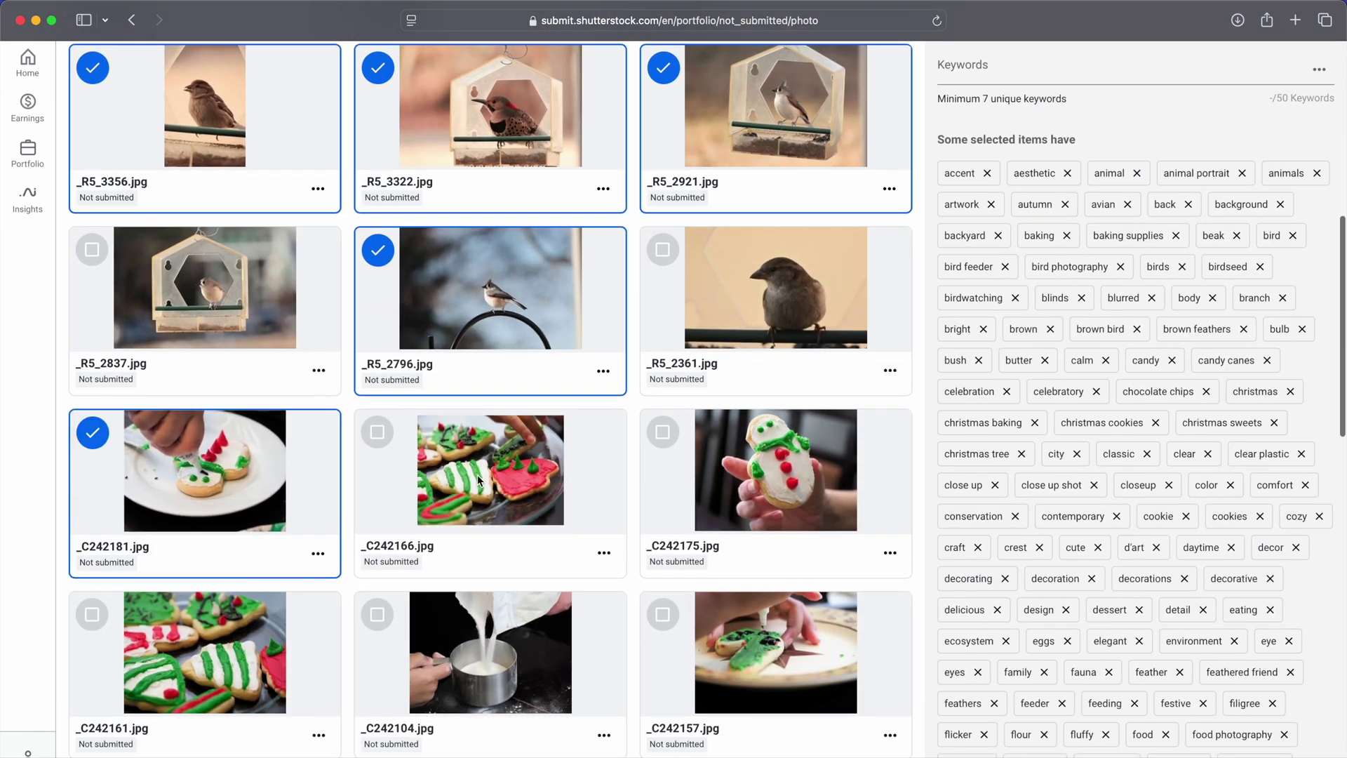
left_click(477, 475)
left_click(766, 484)
scroll(767, 491, "down", 5)
left_click(766, 493)
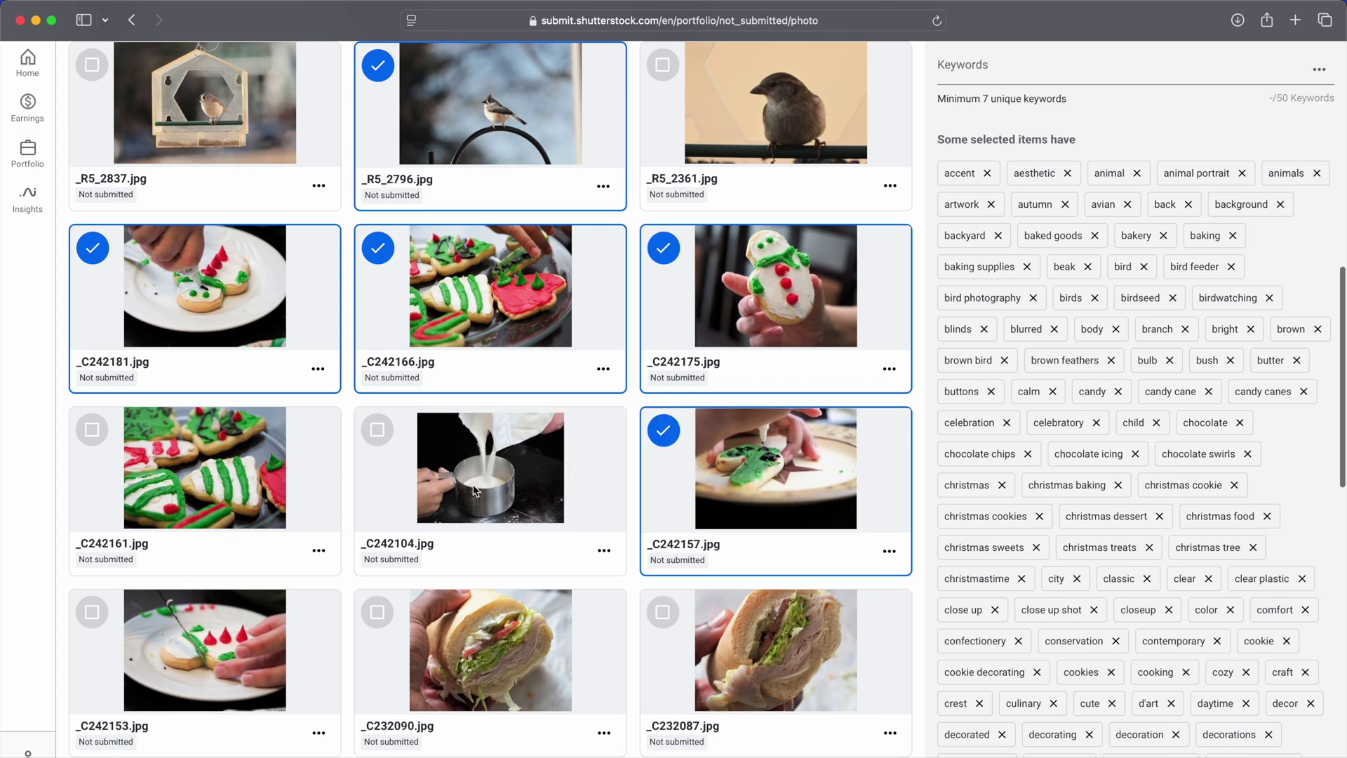
left_click(473, 484)
scroll(473, 484, "down", 3)
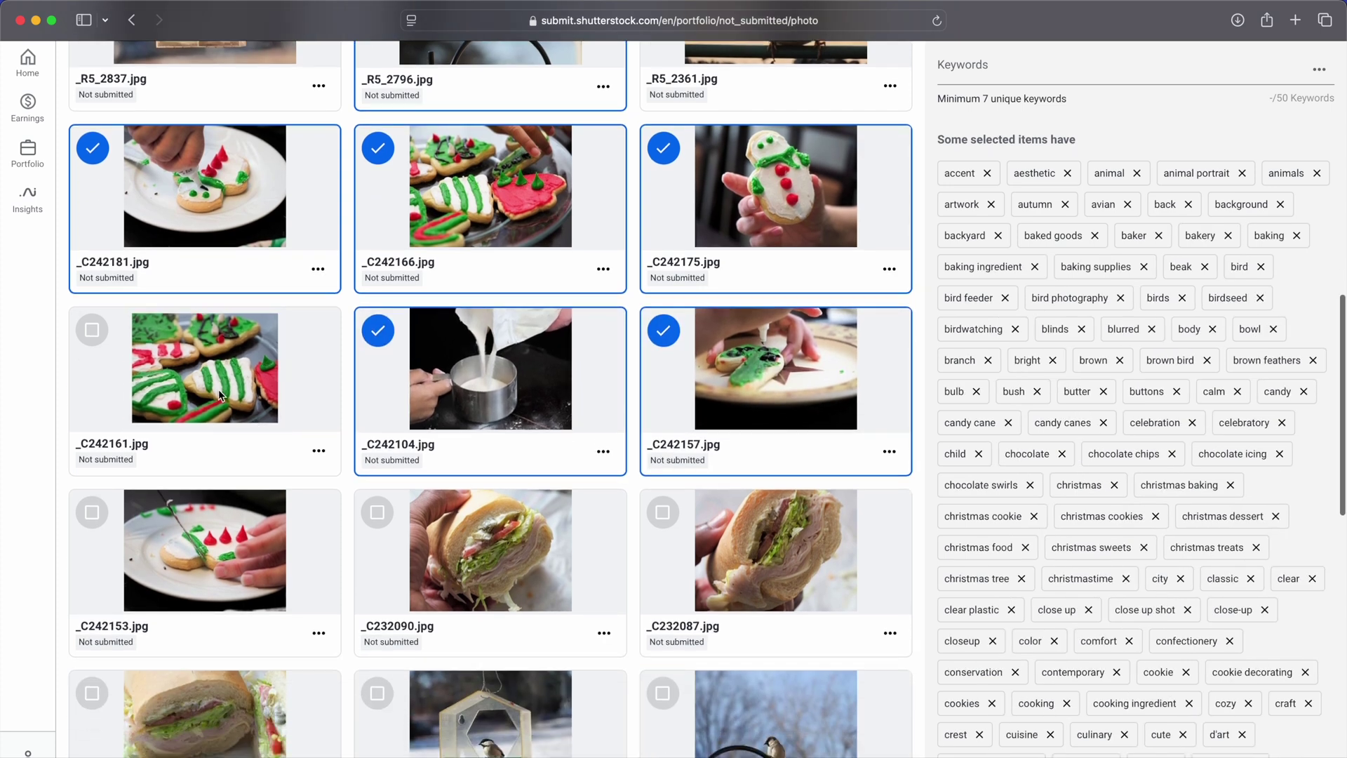
left_click(253, 414)
left_click(224, 561)
Check _C232090, _C232052, _C221814, _C231952 and _C232084, leaving sandwich _C232087 unchecked
left_click(499, 561)
left_click(789, 578)
scroll(788, 578, "down", 8)
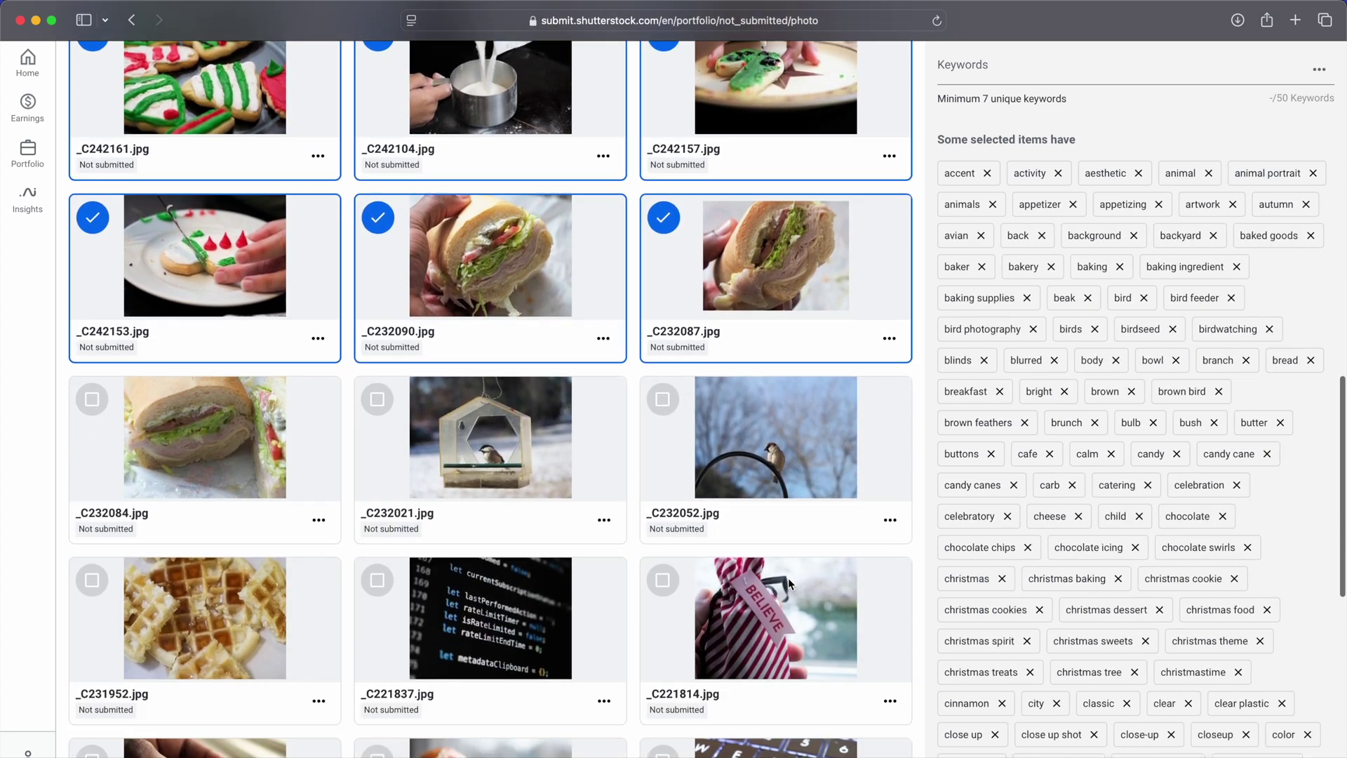
left_click(757, 435)
left_click(768, 541)
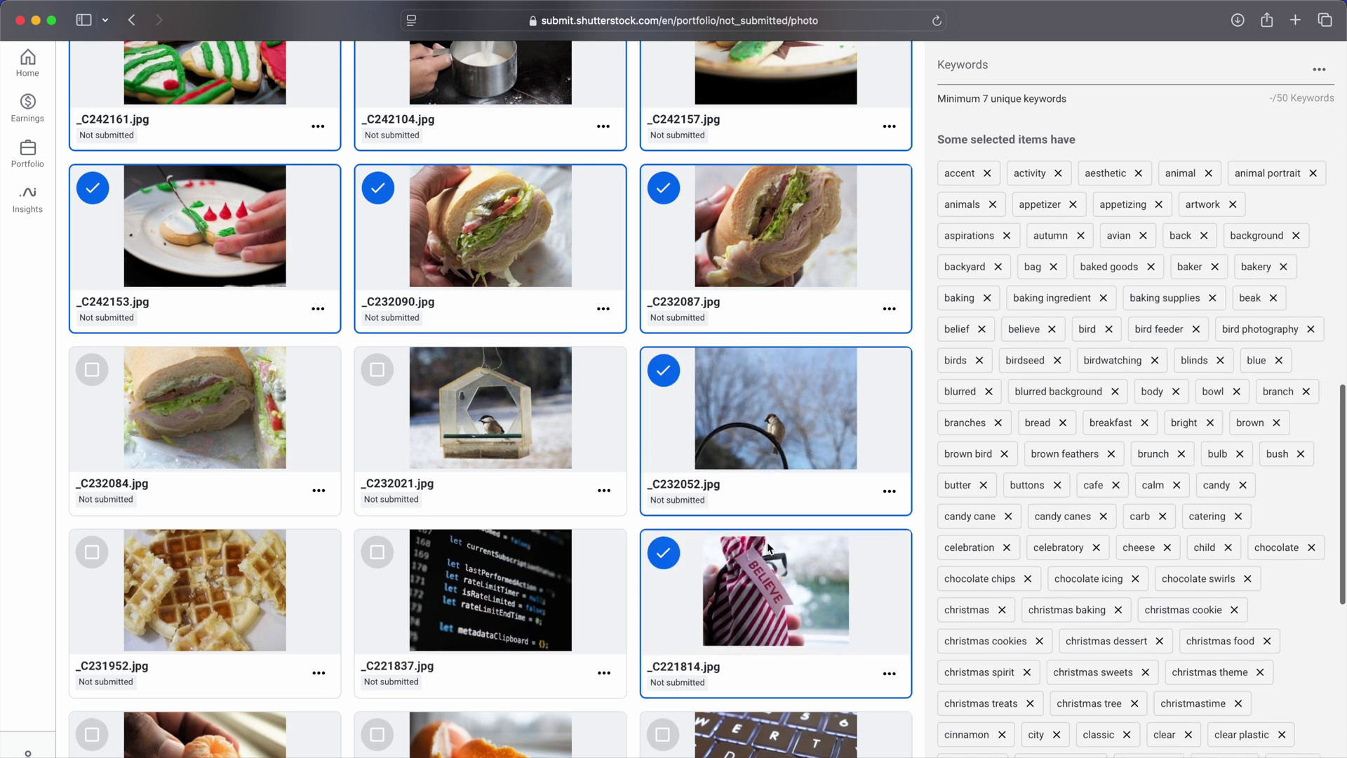
left_click(251, 612)
left_click(248, 437)
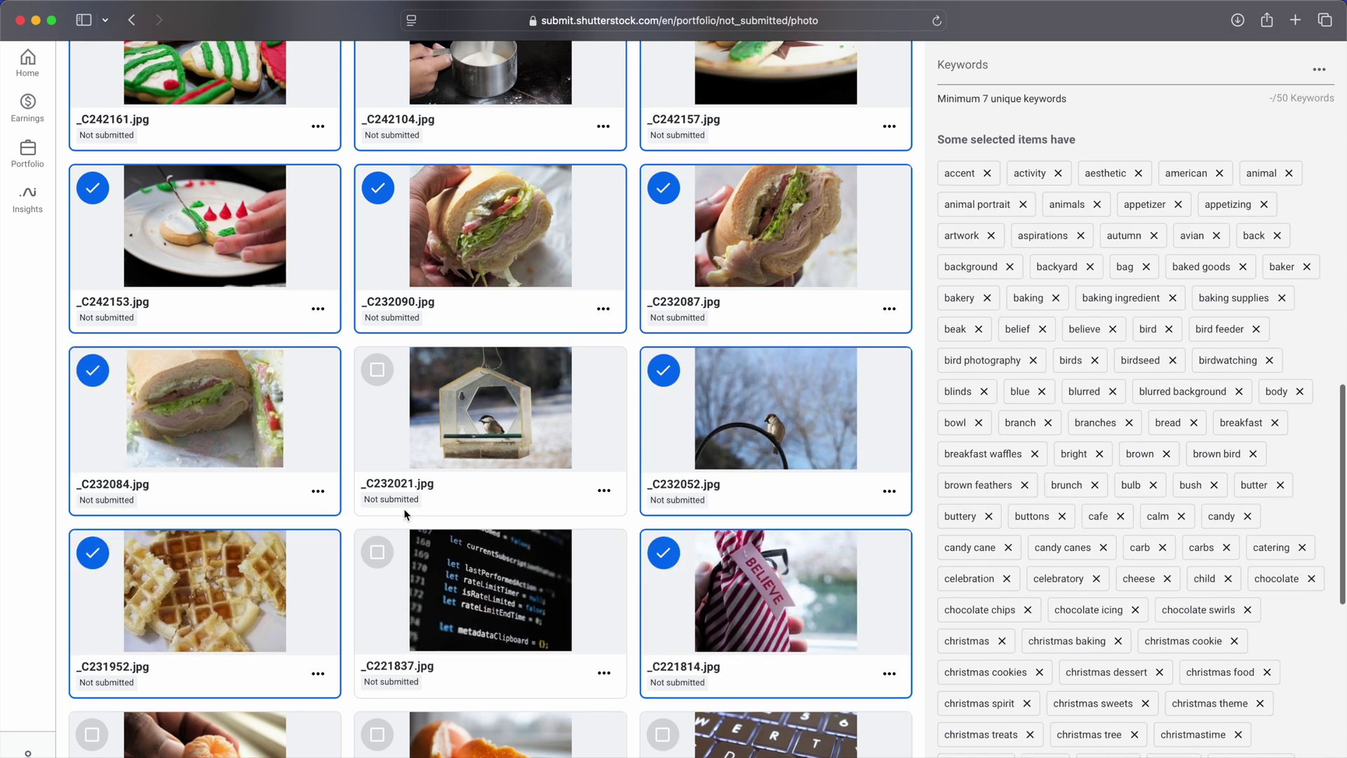
left_click(785, 214)
Check the orange peel _C151565, clementine _C151594 and keyboard _C141505 photos
scroll(563, 464, "up", 3)
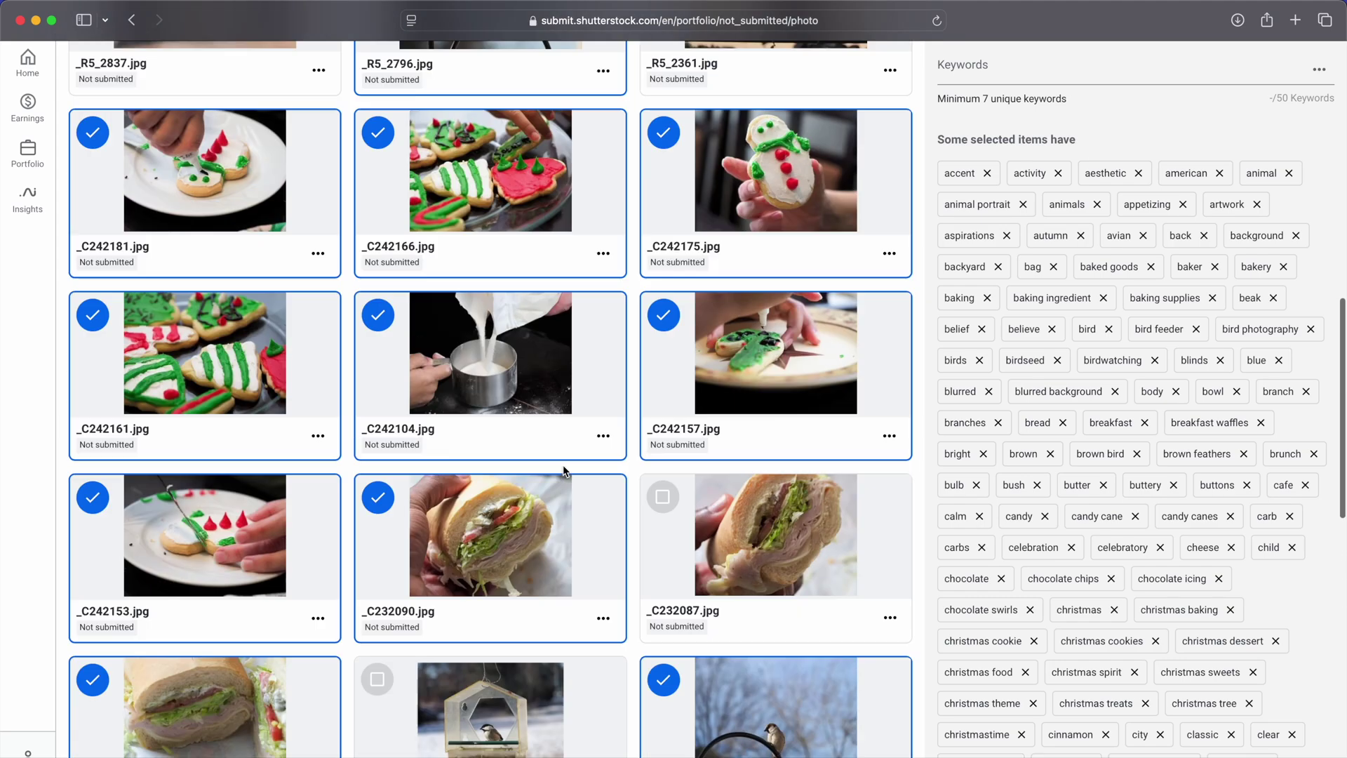
scroll(562, 464, "down", 7)
left_click(497, 495)
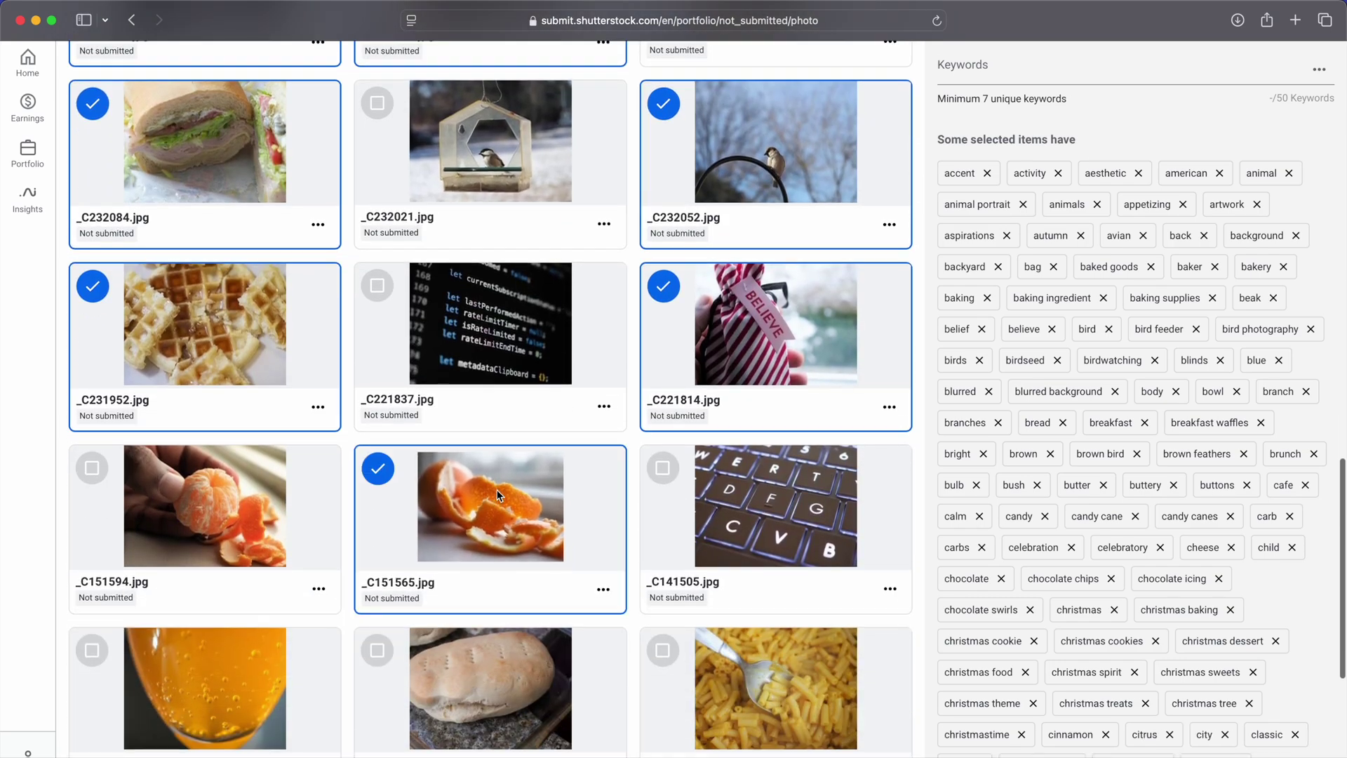
left_click(236, 513)
left_click(747, 536)
scroll(747, 535, "down", 6)
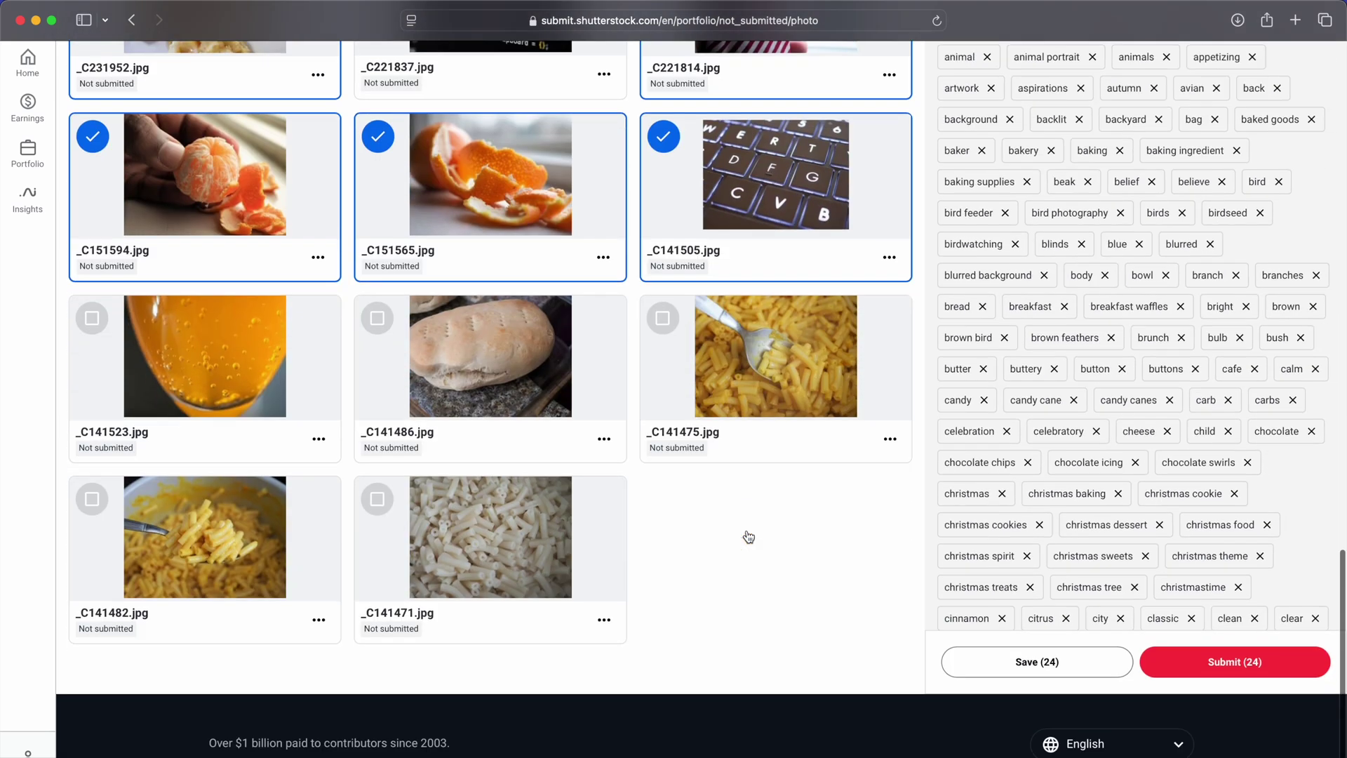
Check the last photos _C141475, _C141486, _C141523, _C141482 and _C141471
left_click(761, 304)
left_click(469, 288)
left_click(251, 292)
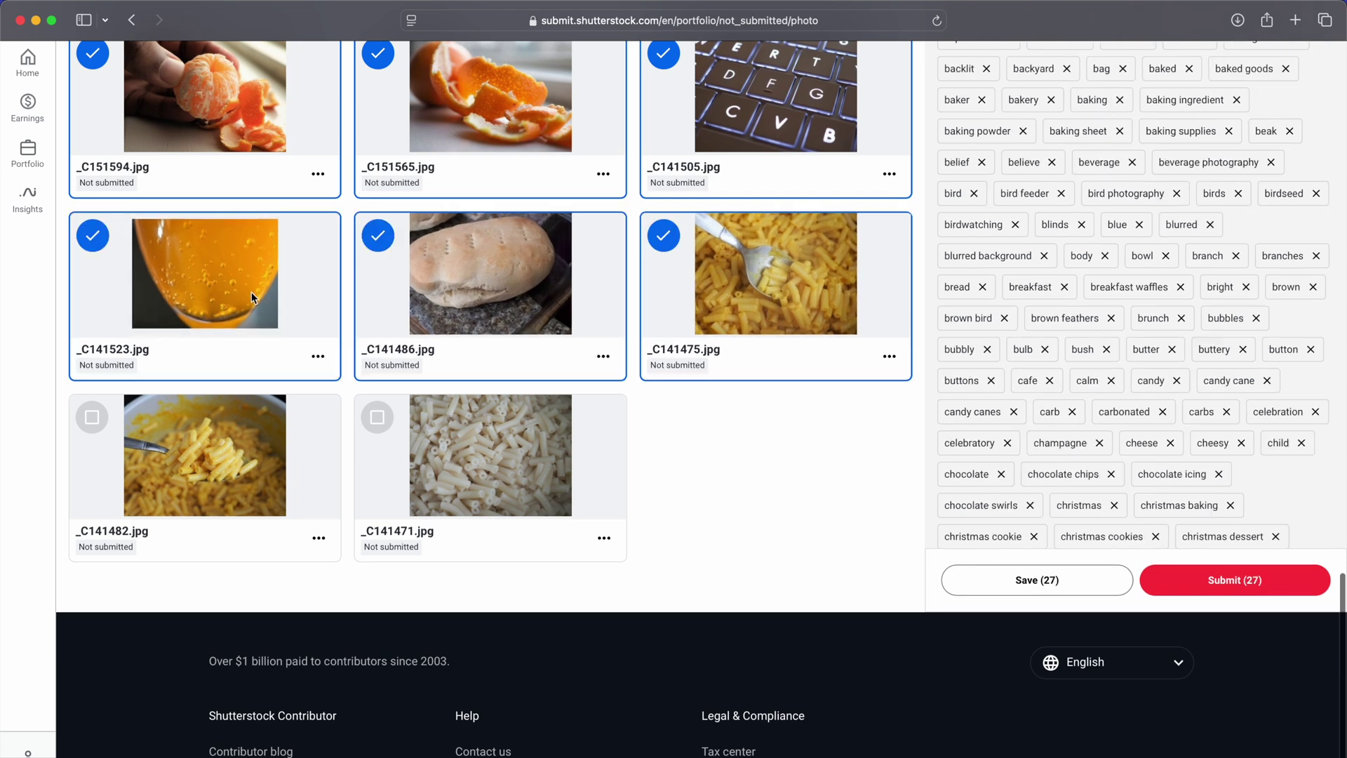
left_click(267, 449)
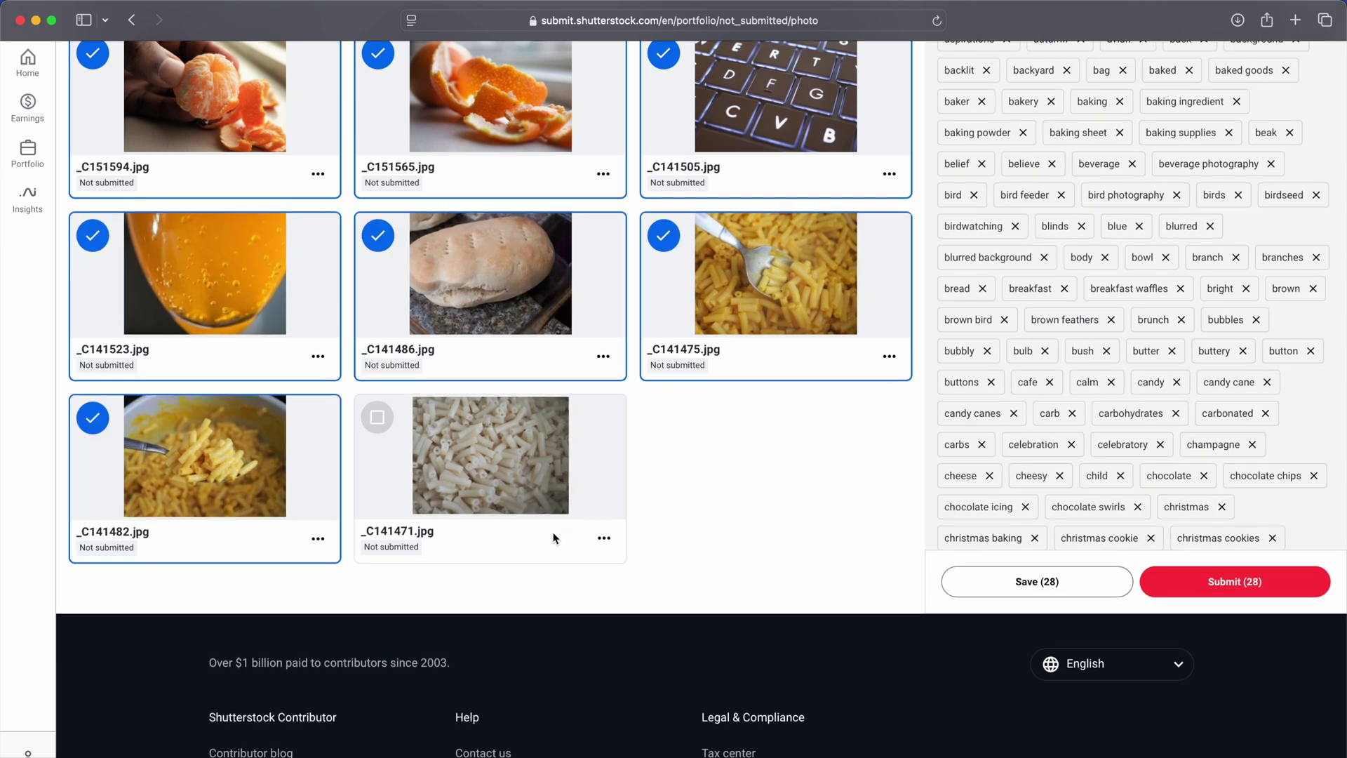
left_click(484, 446)
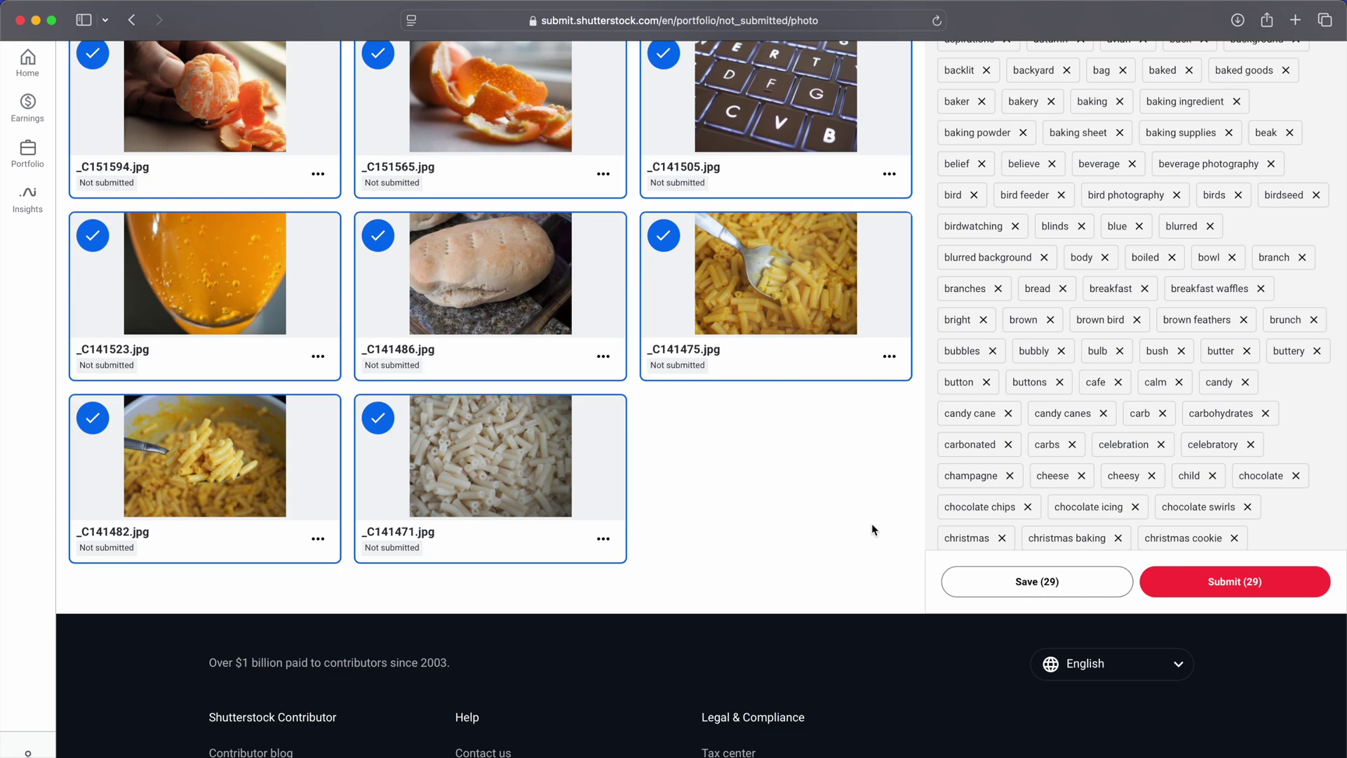
scroll(888, 413, "up", 15)
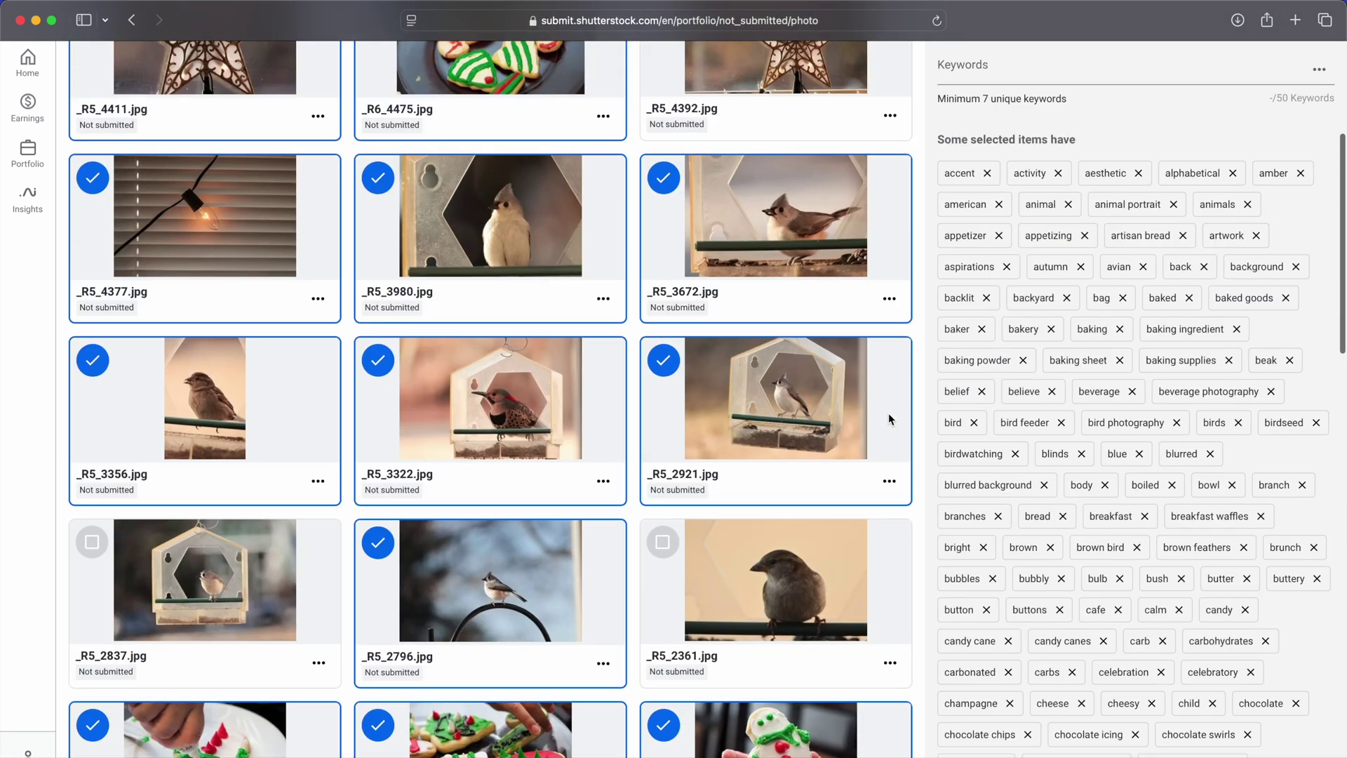
scroll(877, 351, "down", 1)
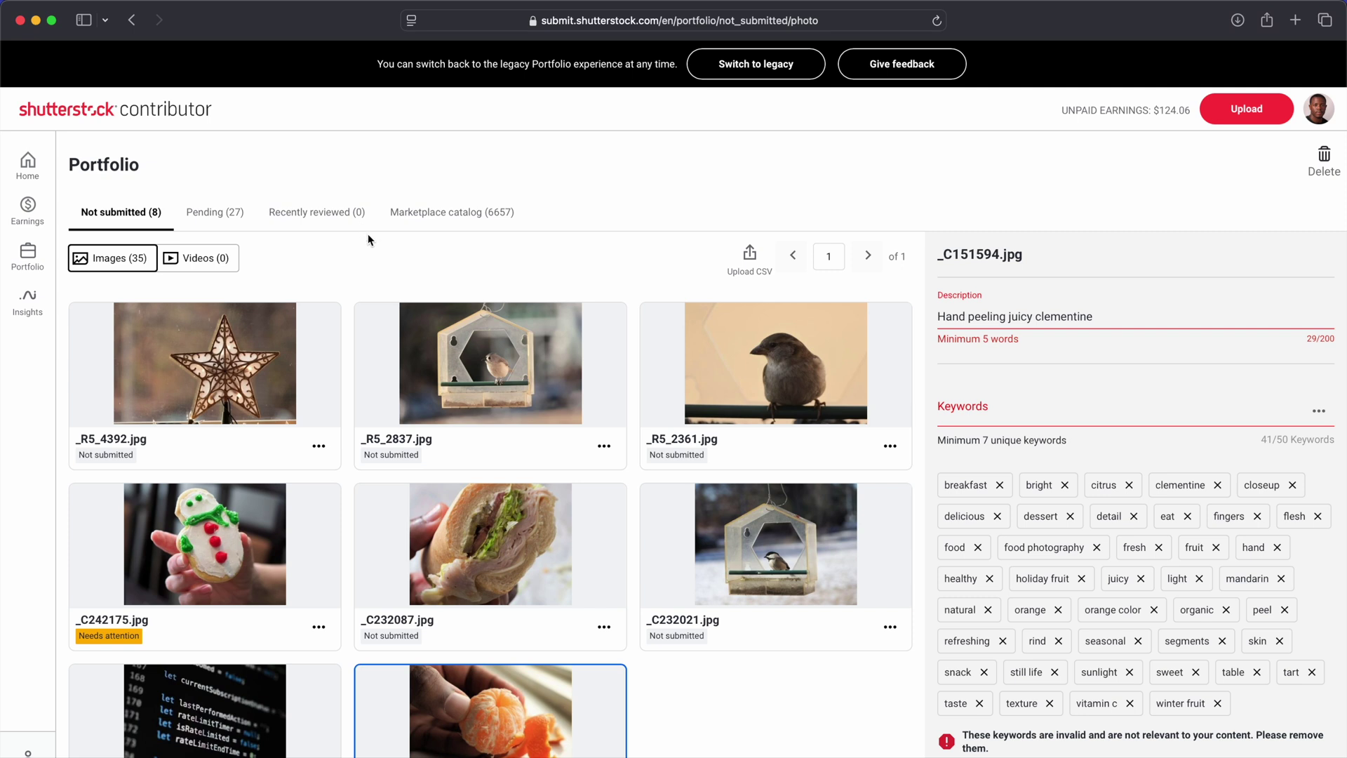
Open the snowman cookie photo _C242175.jpg and start editing its Description
left_click(183, 595)
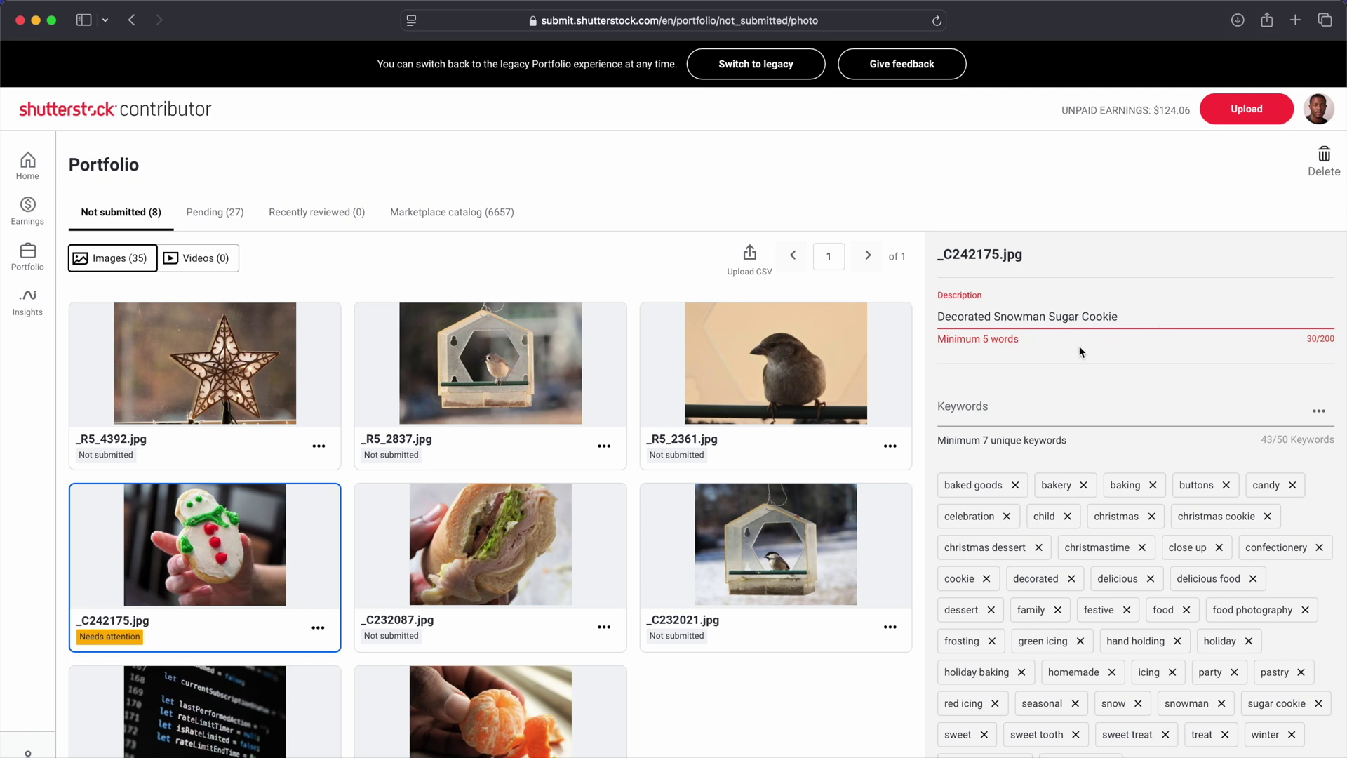
left_click(1132, 320)
In MetaPhoto AI, set the Title character limit to 115, then return to Safari
key("ctrl+Up")
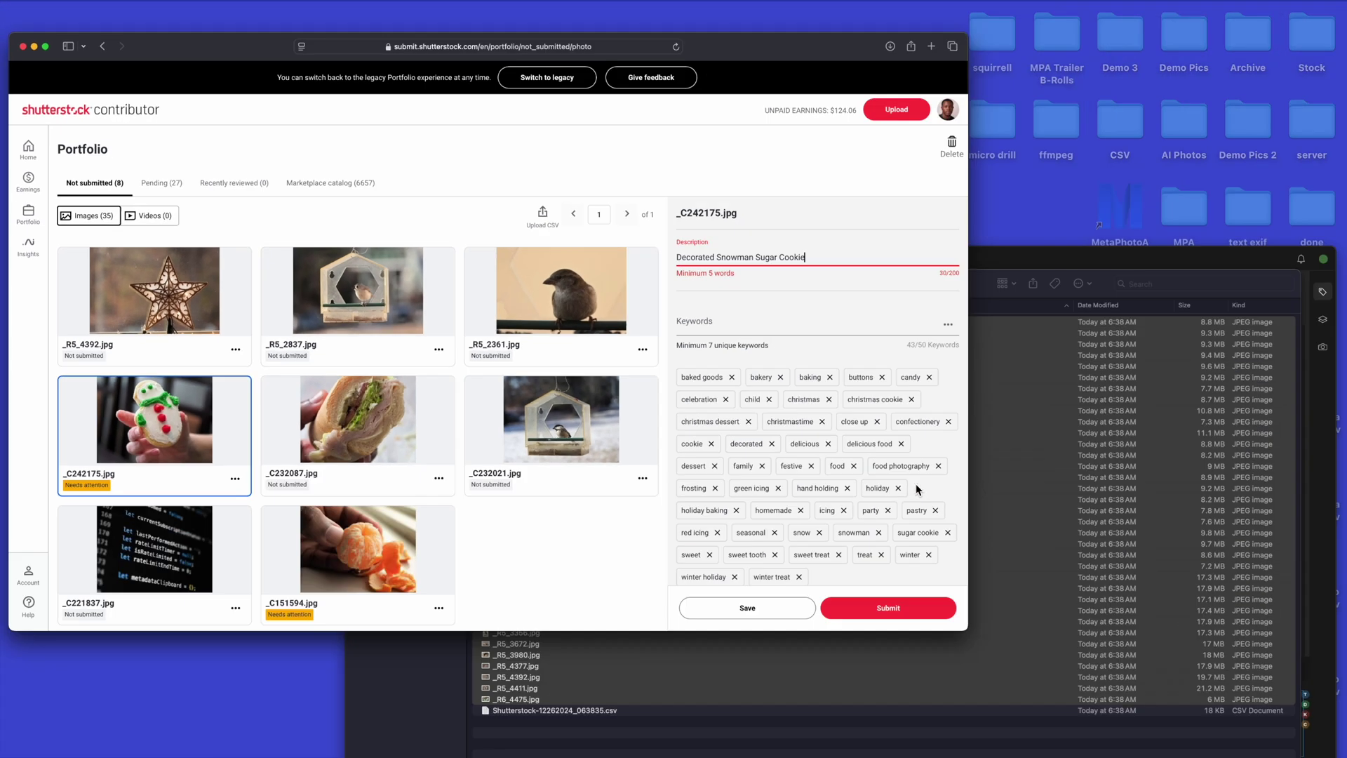
left_click(1028, 554)
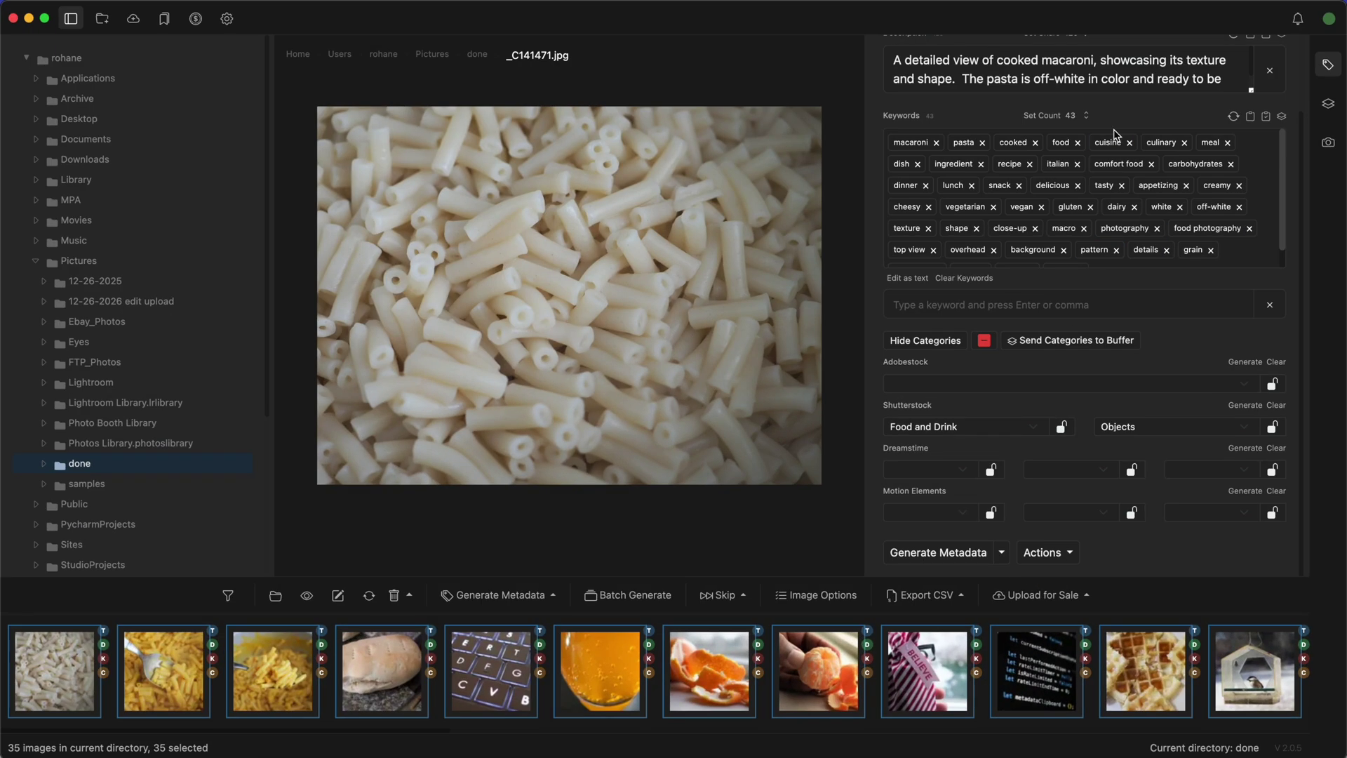
scroll(1090, 110, "up", 3)
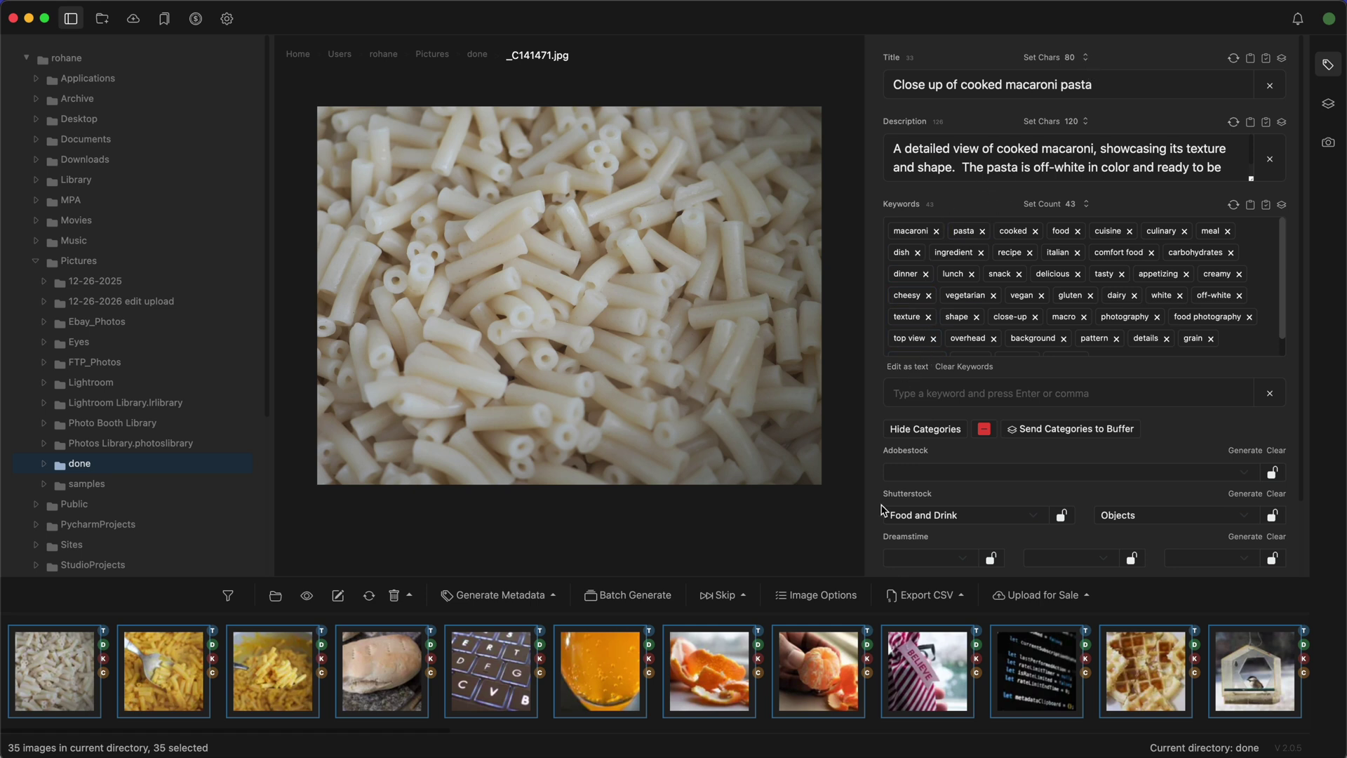
left_click(1088, 61)
left_click(1087, 61)
left_click(1088, 60)
left_click(1087, 56)
left_click(1087, 56)
left_click(1088, 57)
left_click(1088, 56)
key("ctrl+Up")
left_click(436, 355)
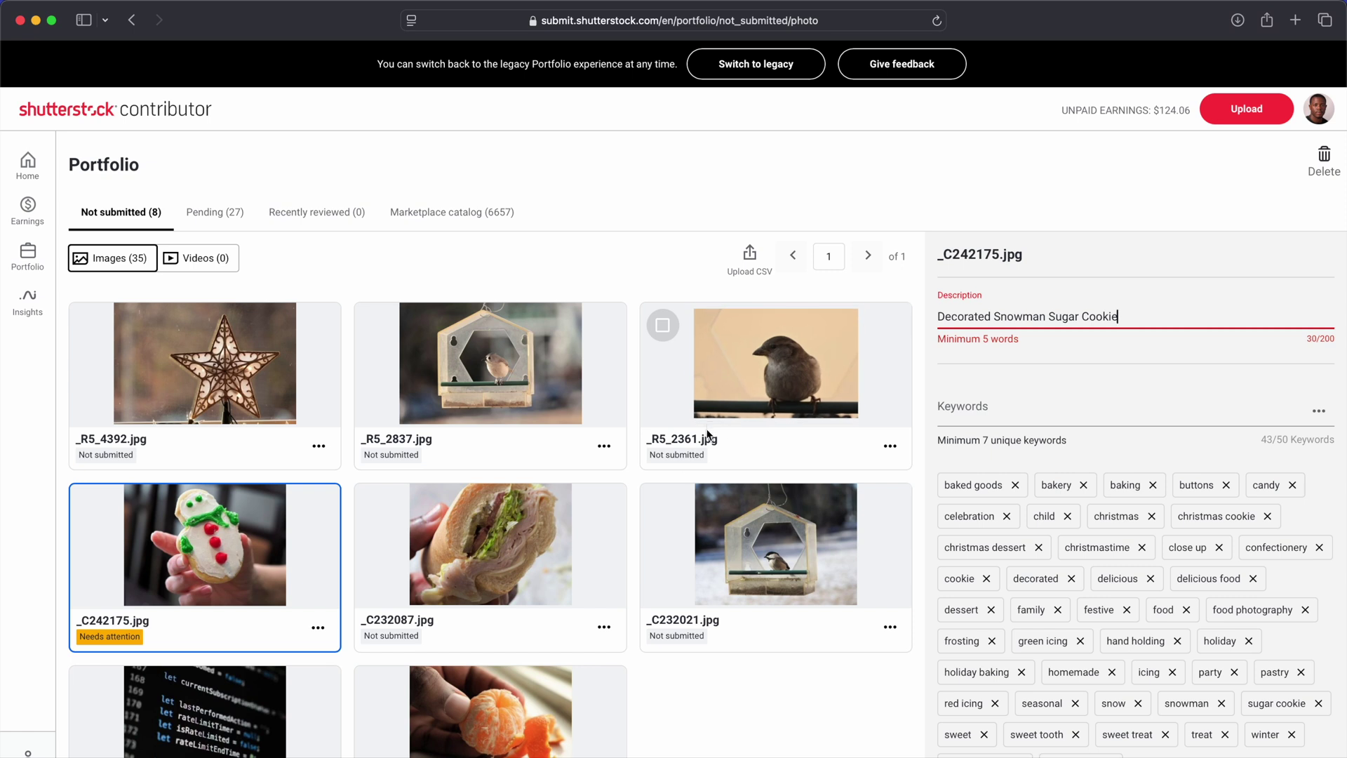
Extend the snowman cookie description to 'Decorated Snowman Sugar Cookie for Christmas'
left_click(1146, 319)
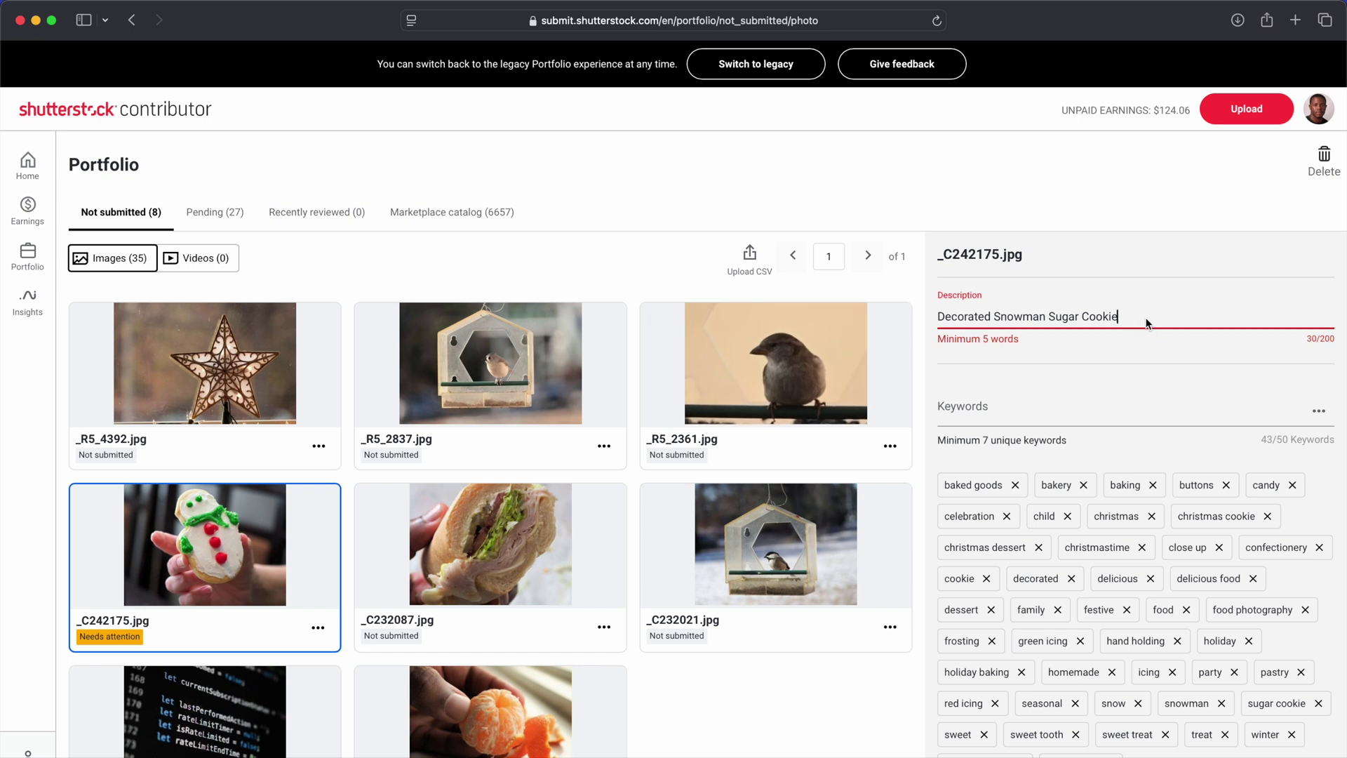
left_click(1152, 318)
type("Crh")
key("BackSpace")
key("BackSpace")
type("hris")
left_click(1091, 390)
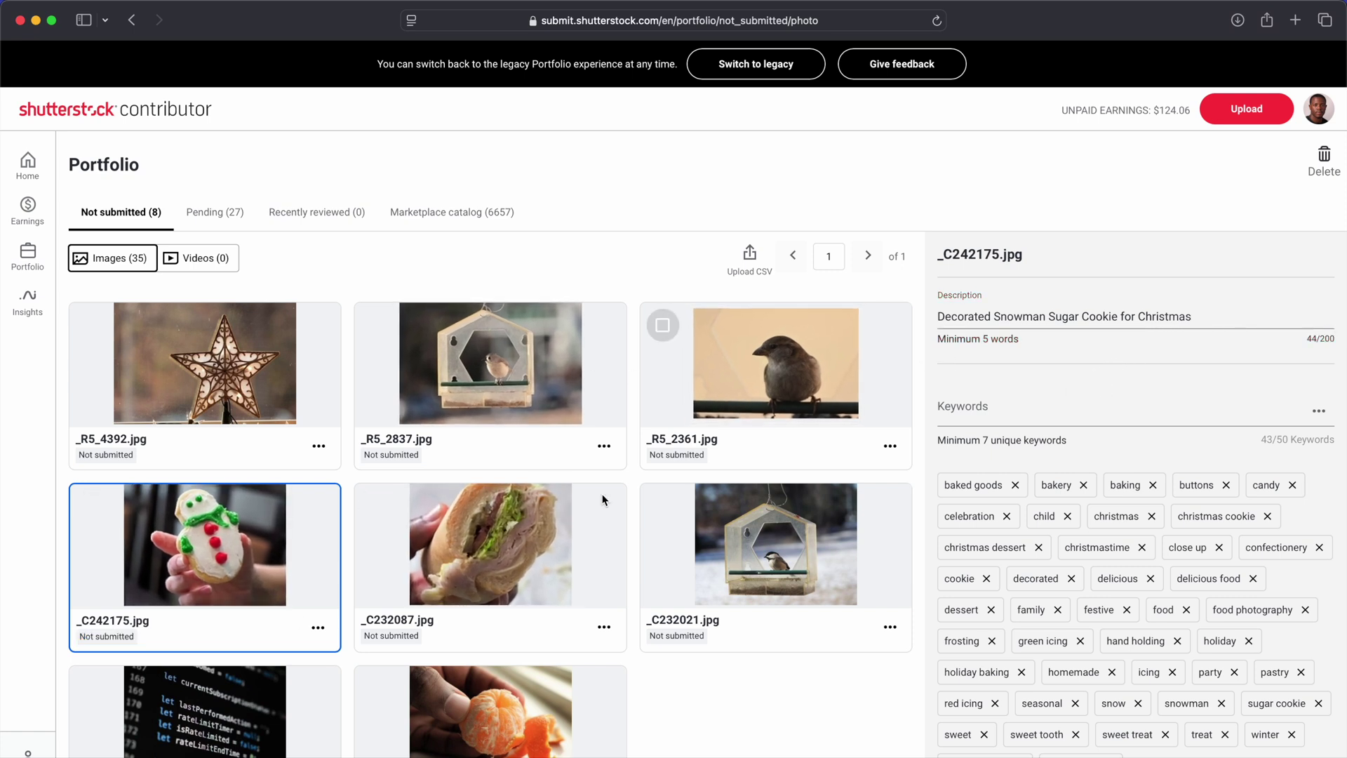
left_click(511, 687)
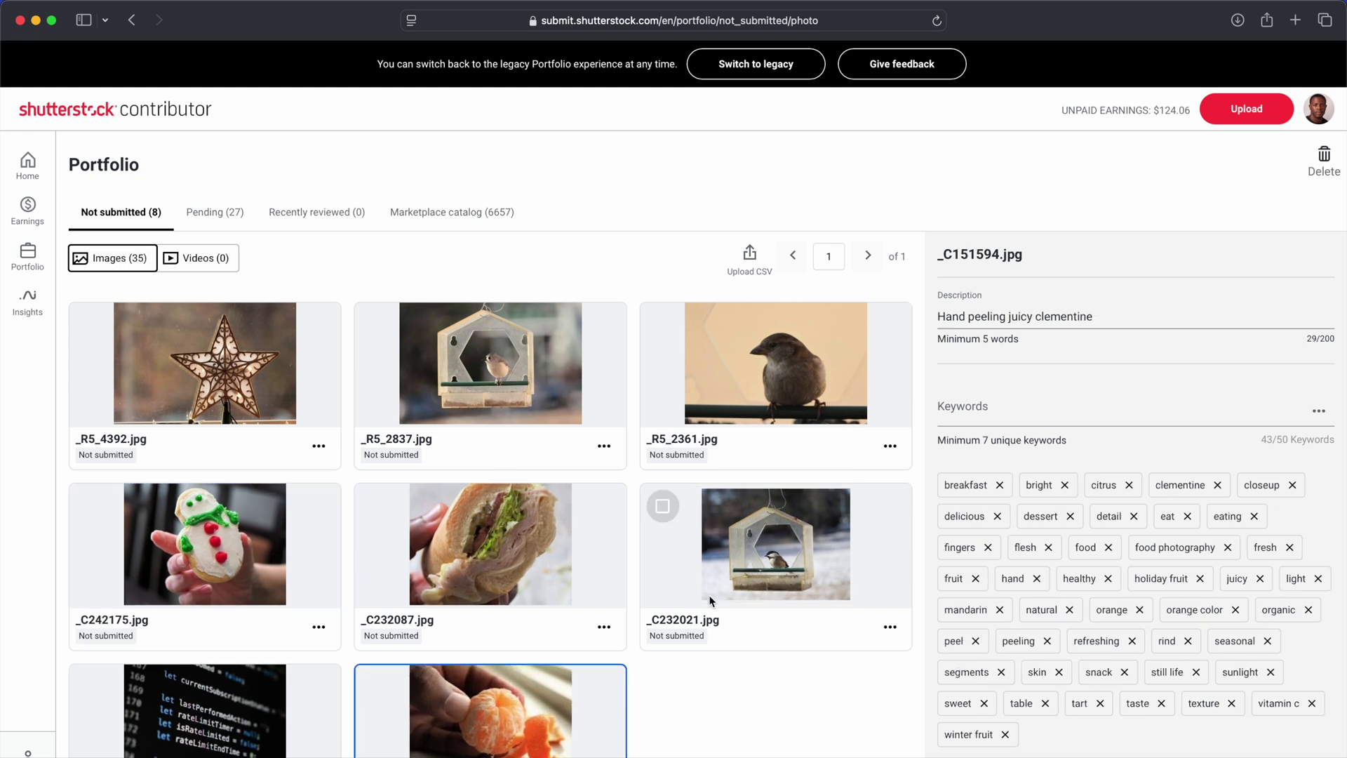
Remove keywords 'eating' and 'peeling' from the clementine photo and add 'background'
left_click(1112, 314)
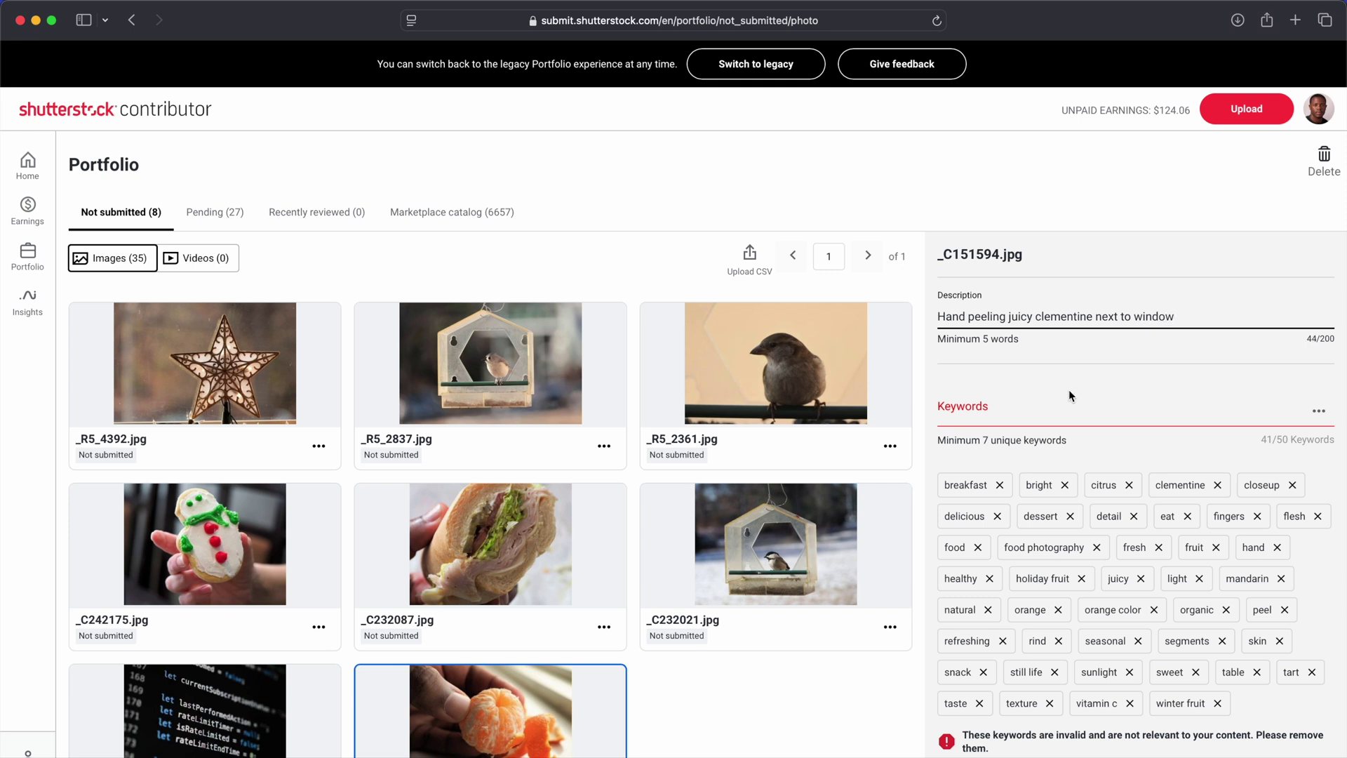
scroll(1067, 422, "down", 6)
scroll(1017, 562, "up", 2)
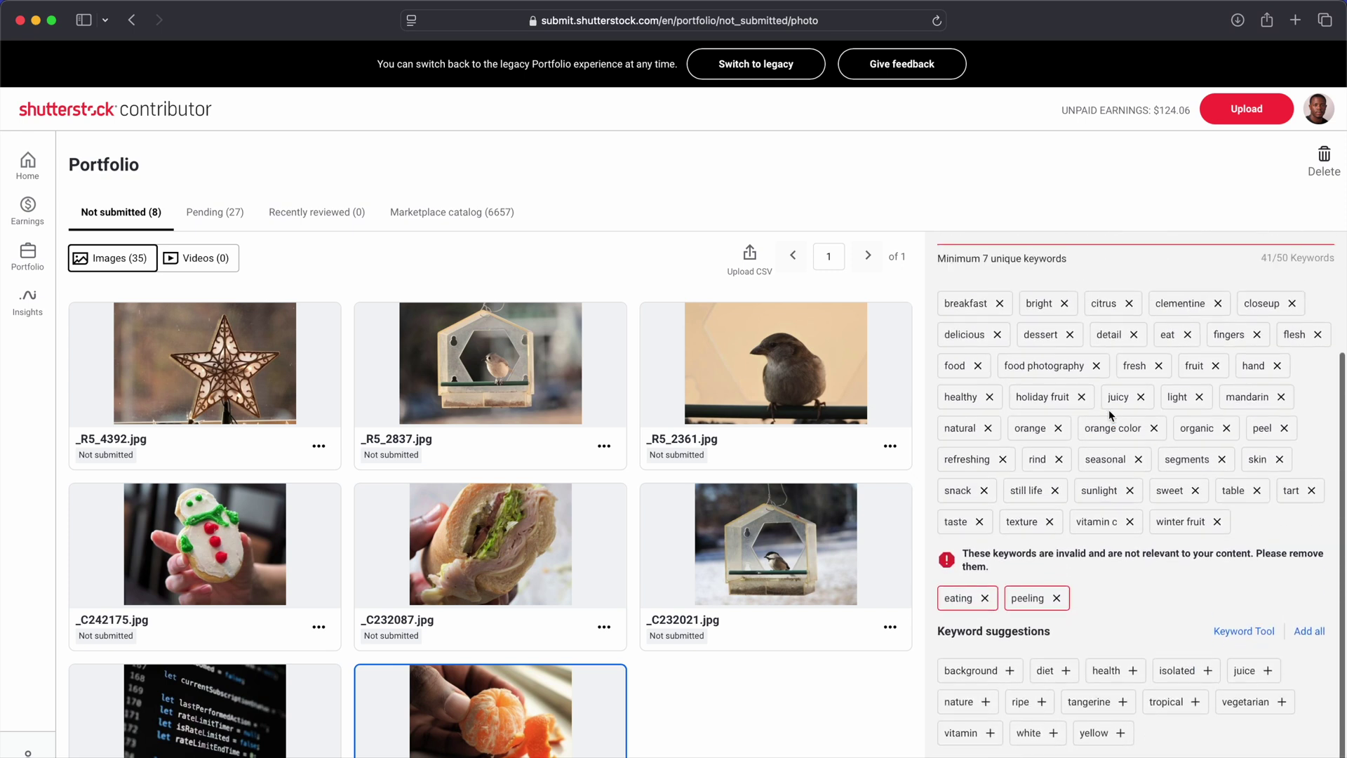
left_click(984, 608)
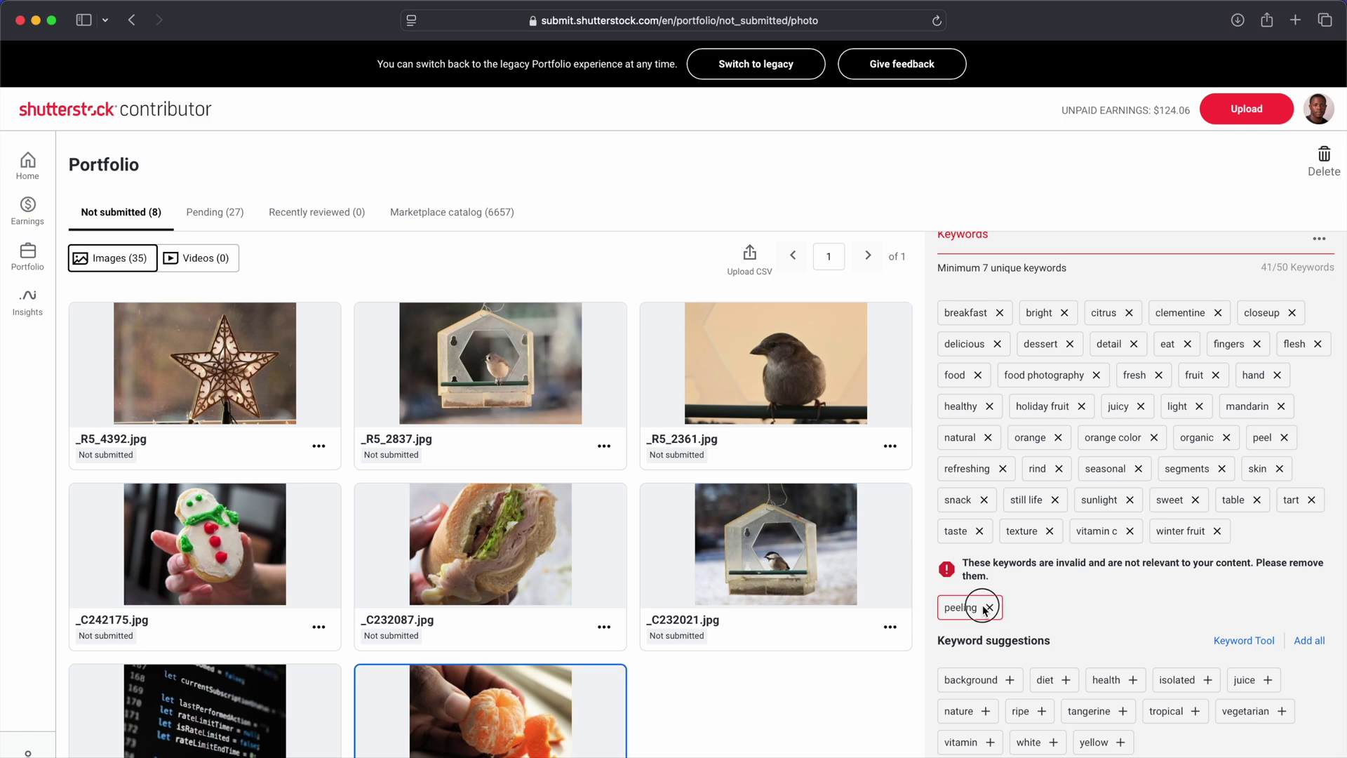
left_click(987, 608)
left_click(983, 605)
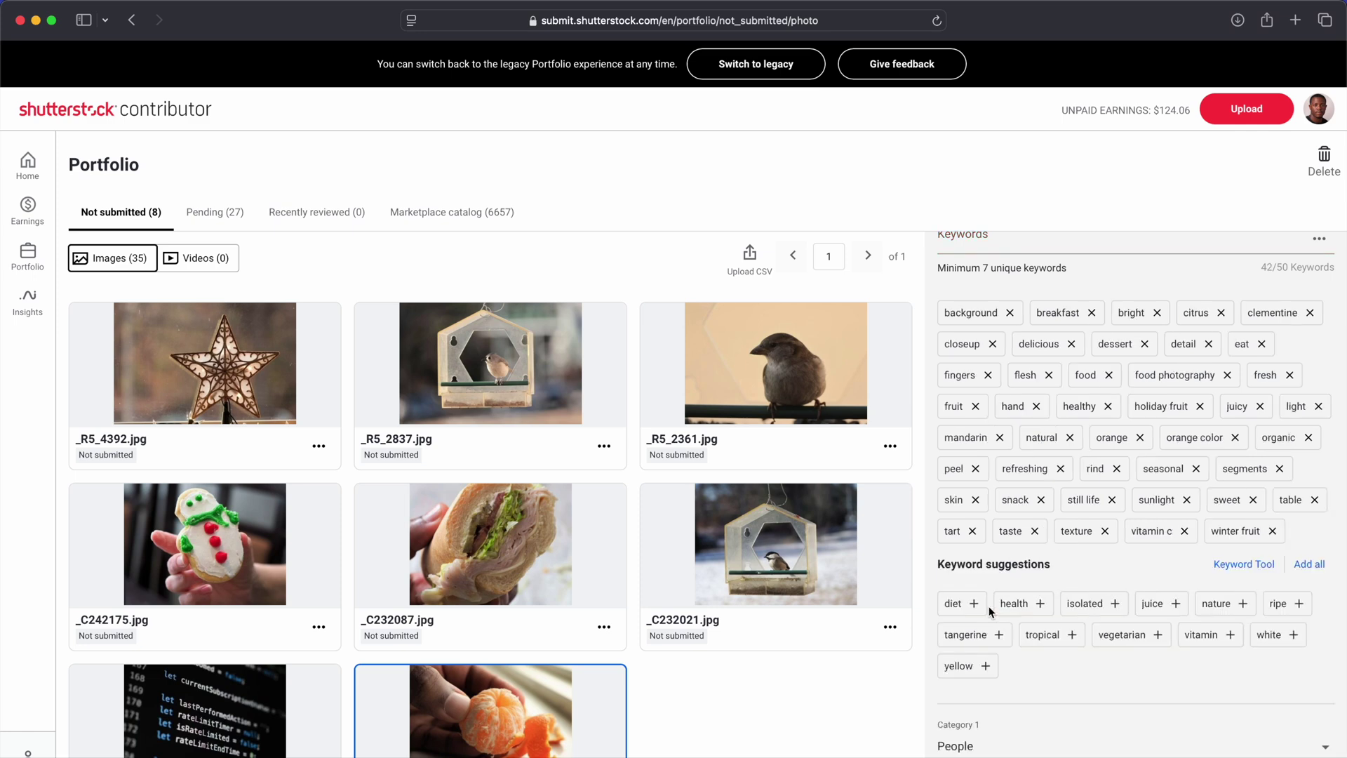
scroll(1123, 533, "up", 3)
scroll(1186, 449, "down", 3)
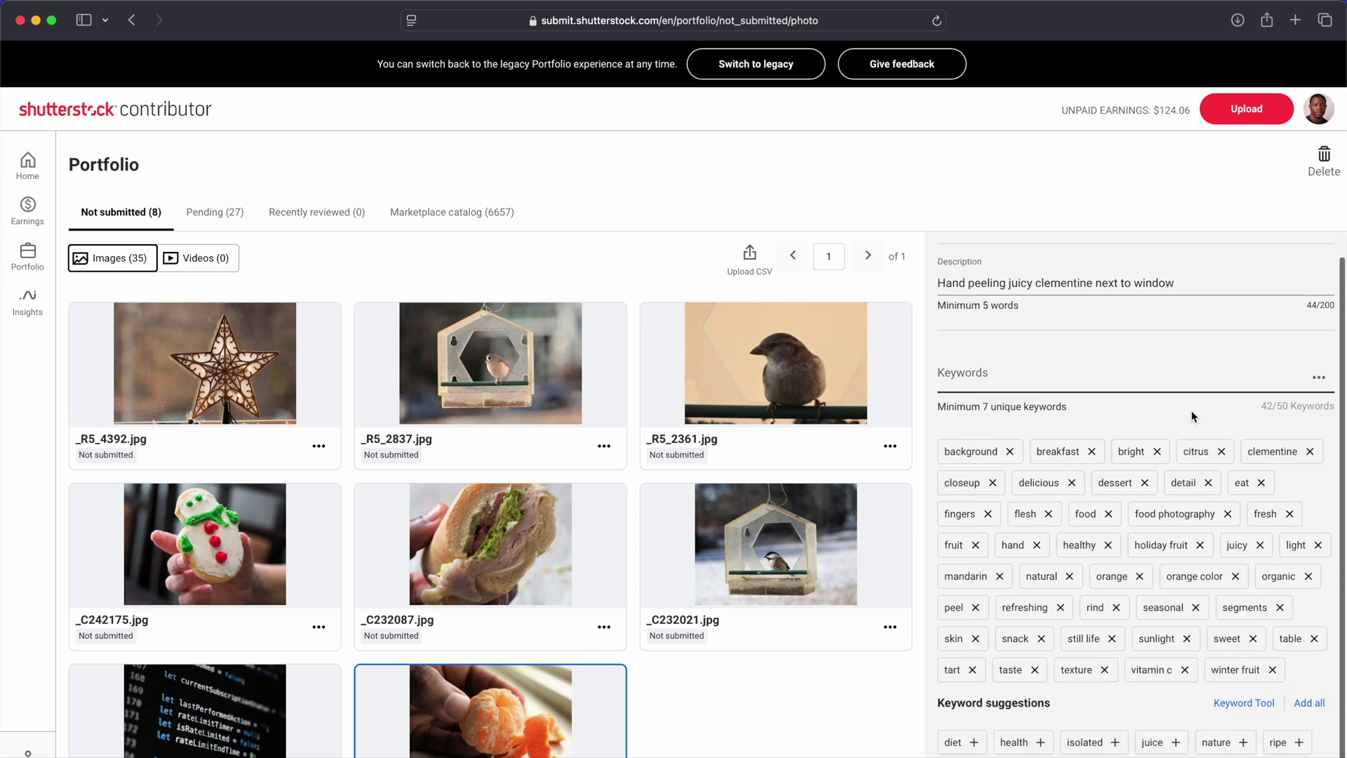
Select the clementine and snowman cookie photos for submission
left_click(284, 539)
left_click(395, 674)
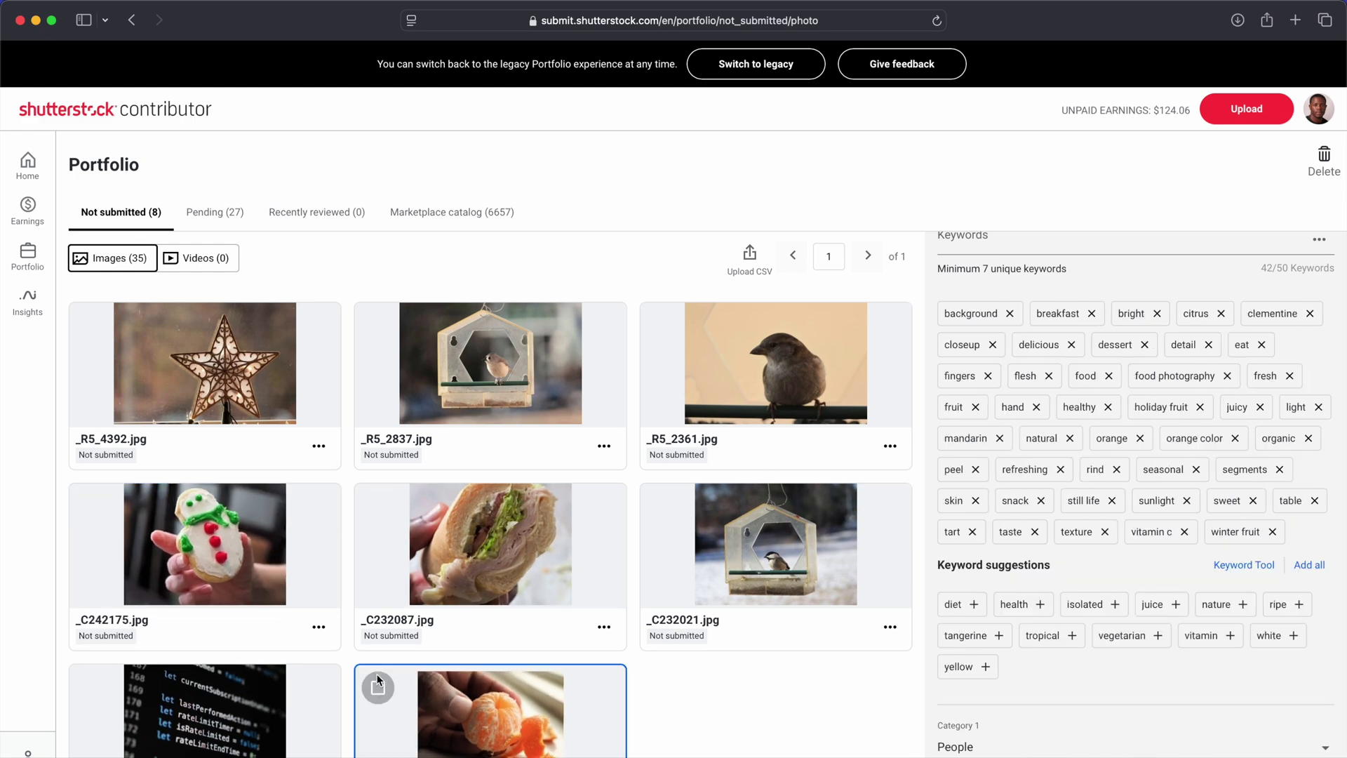
left_click(378, 687)
left_click(92, 506)
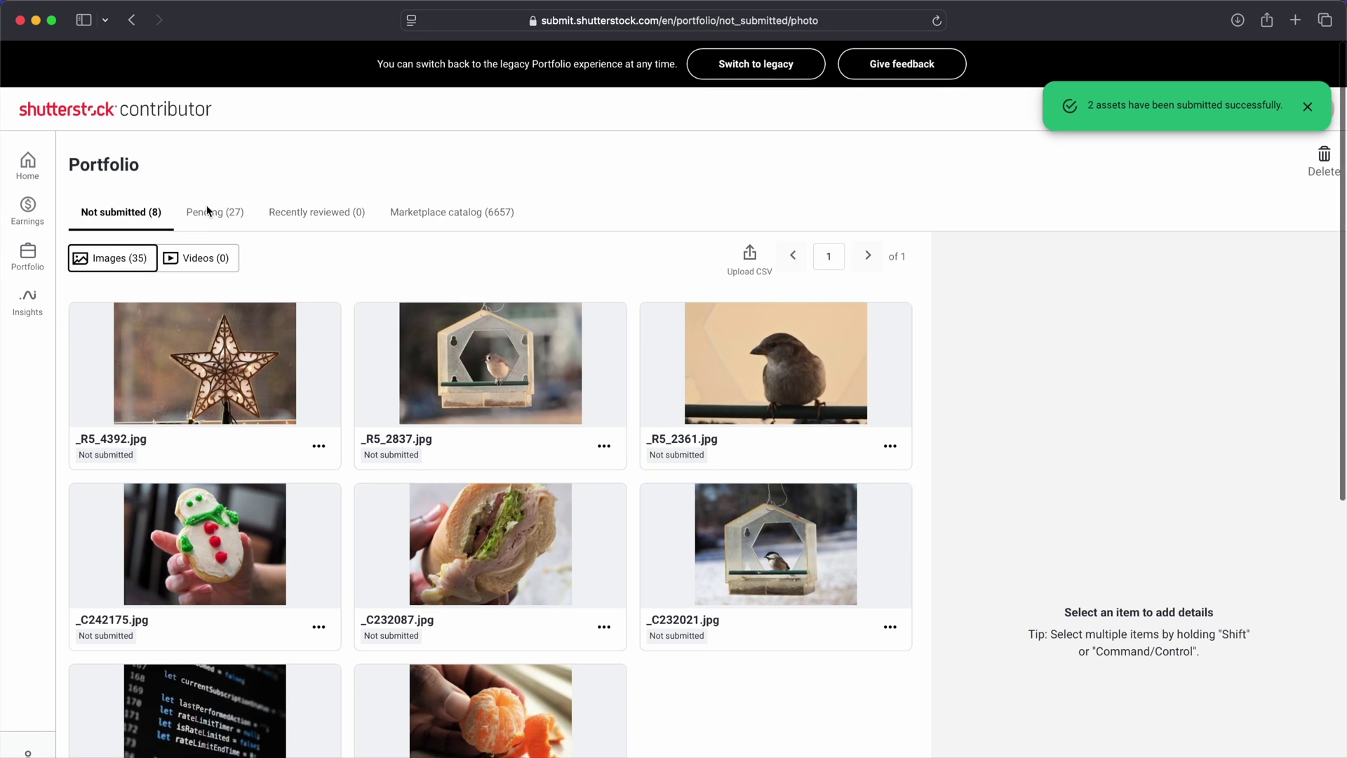
Open the Pending tab and scroll through the 29 images awaiting review
left_click(226, 222)
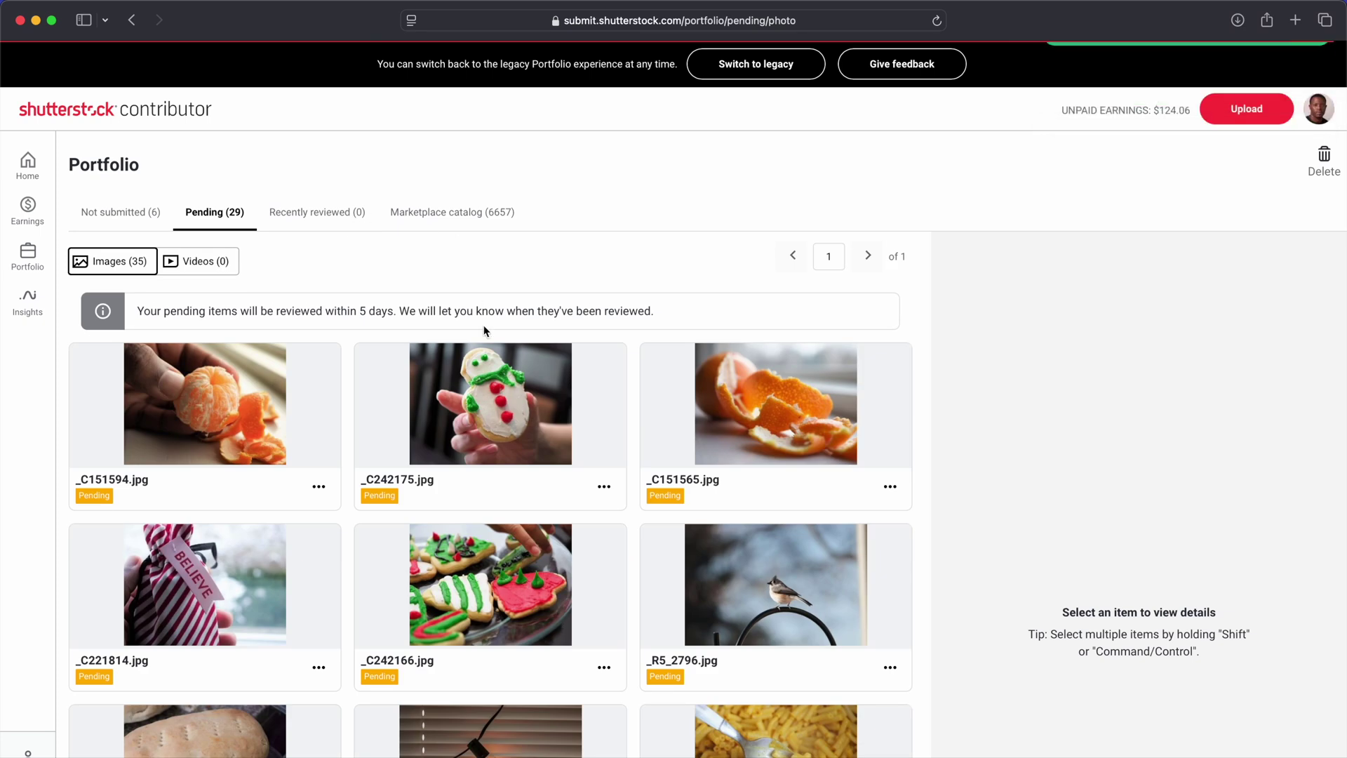
scroll(480, 336, "down", 3)
scroll(476, 346, "down", 10)
scroll(476, 346, "up", 13)
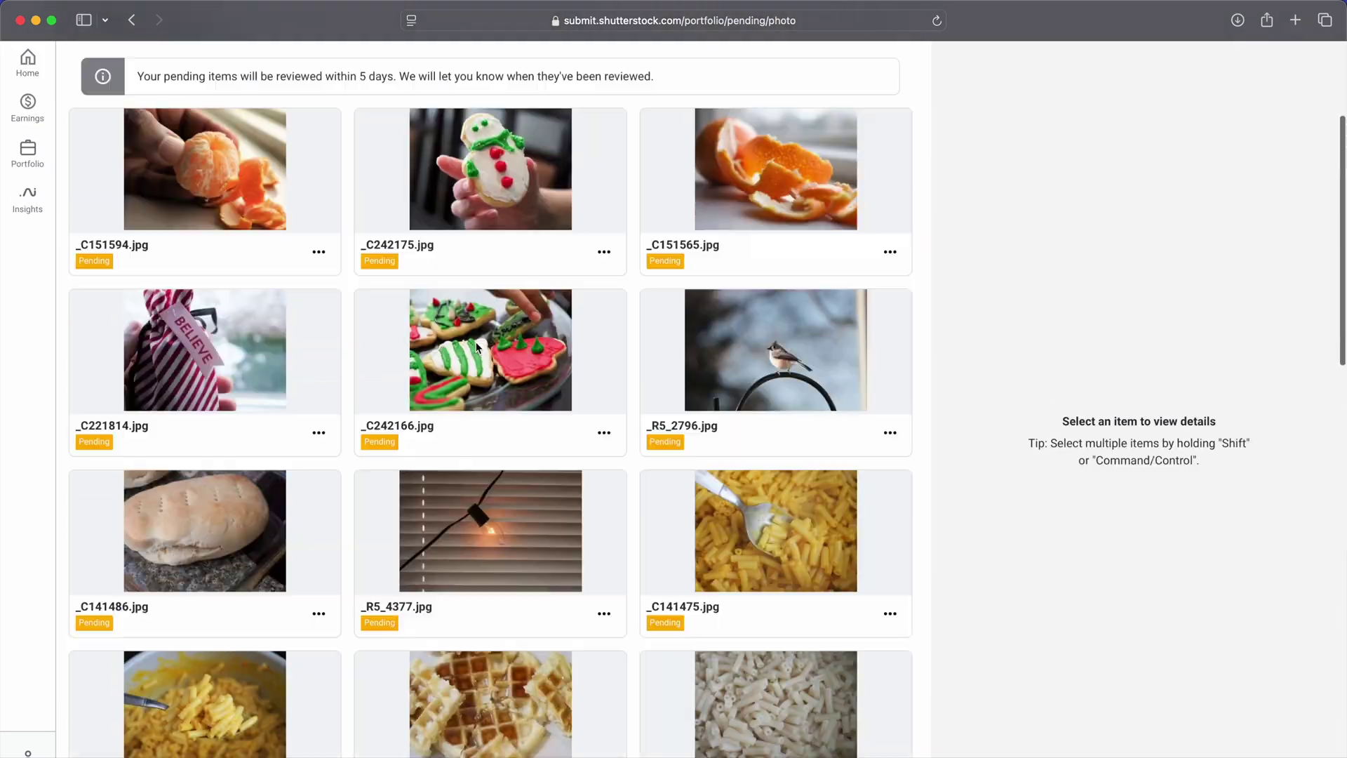
scroll(476, 346, "down", 10)
scroll(476, 347, "down", 10)
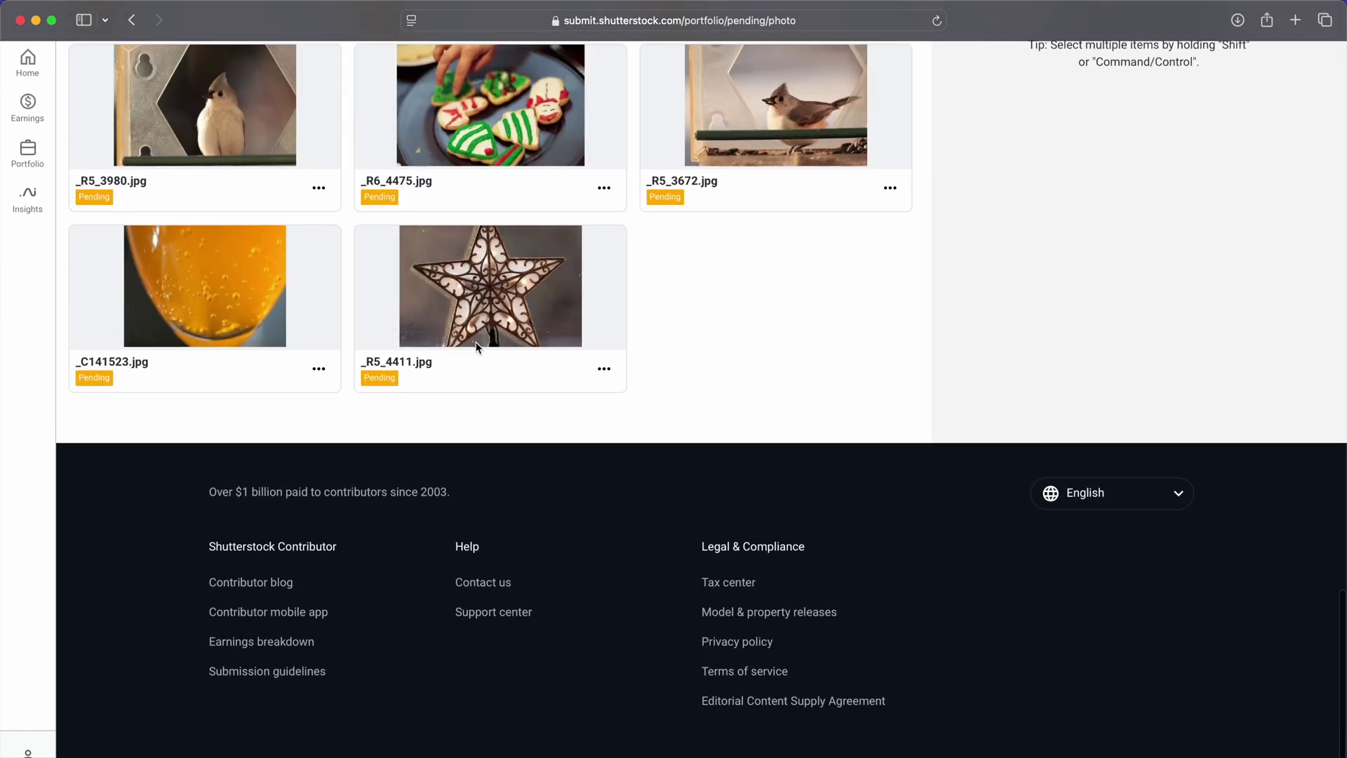
scroll(476, 347, "up", 15)
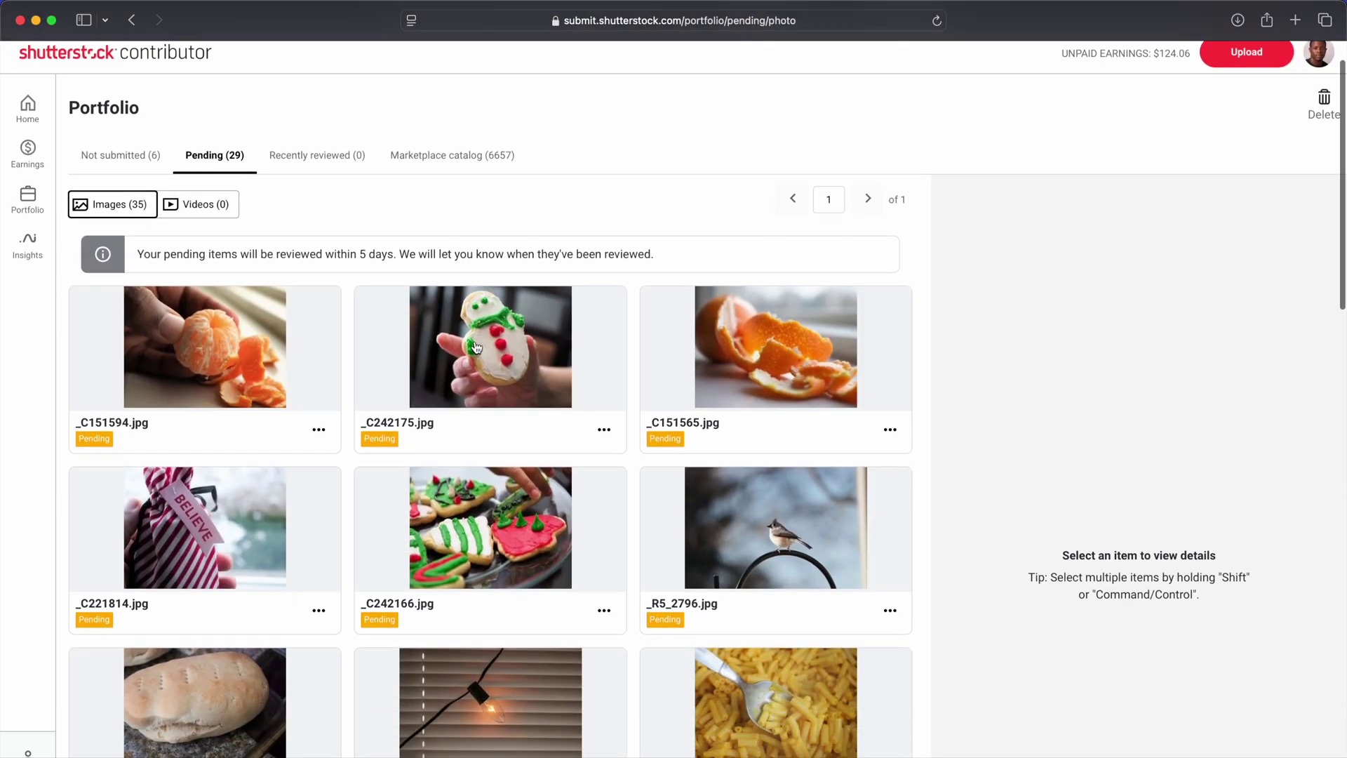
scroll(476, 347, "down", 6)
scroll(476, 347, "up", 1)
scroll(476, 348, "down", 3)
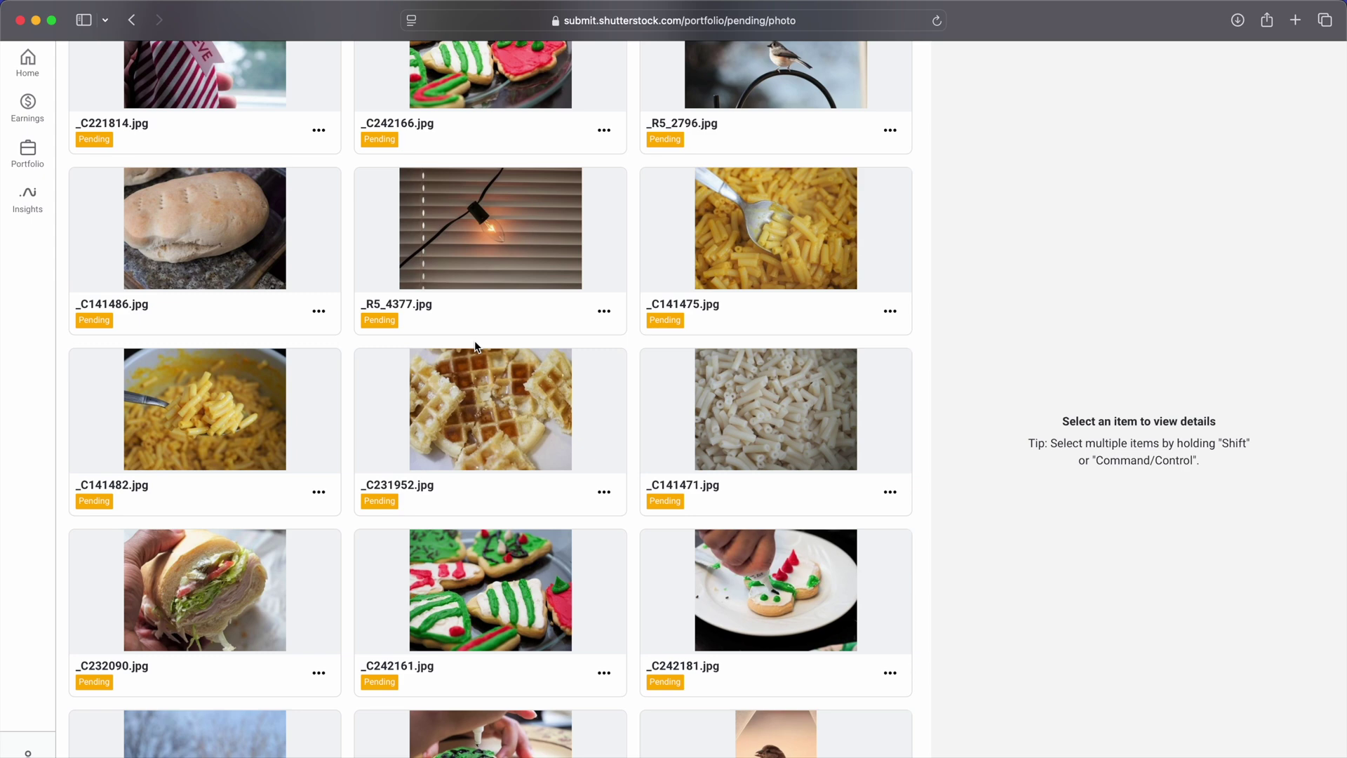
scroll(474, 340, "up", 8)
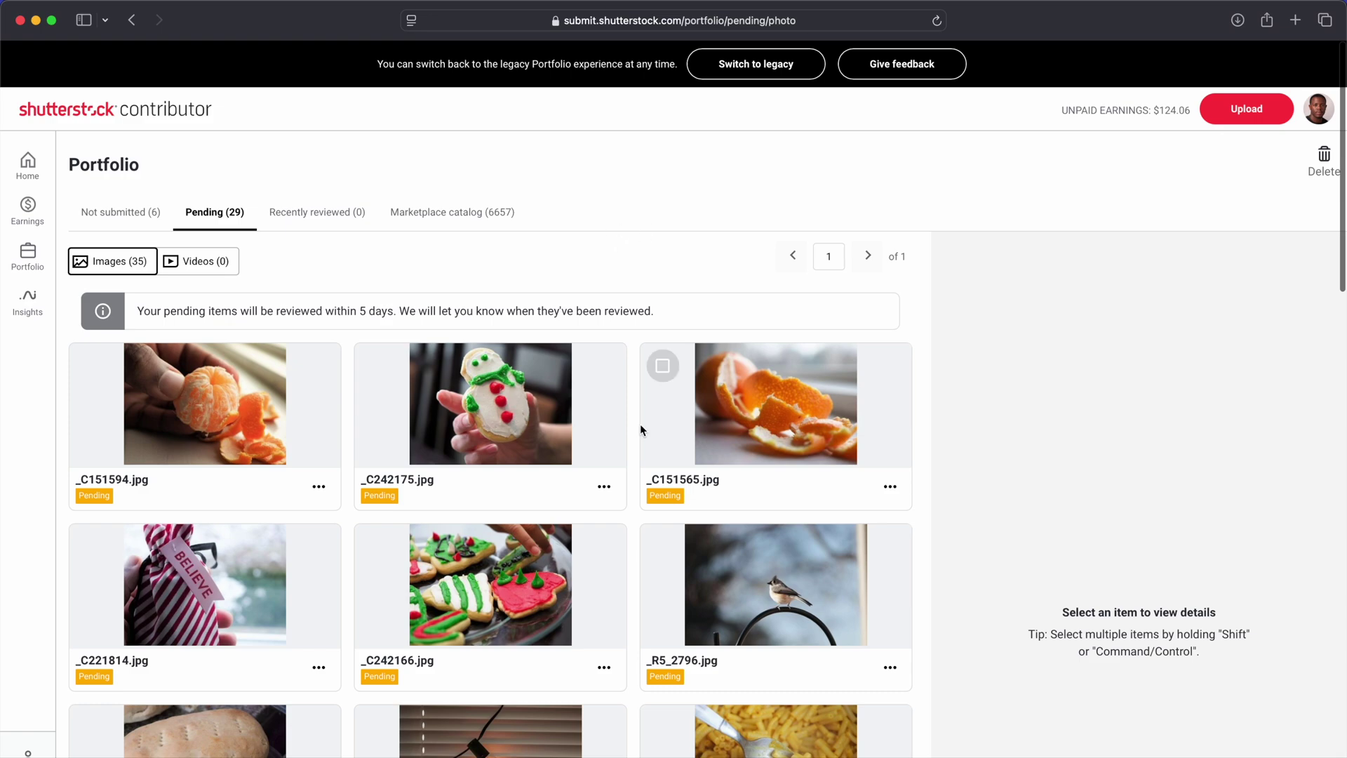
key("ctrl+Up")
Switch to MetaPhoto AI and browse the thumbnails, viewing the orange-peel photo's metadata
left_click(772, 505)
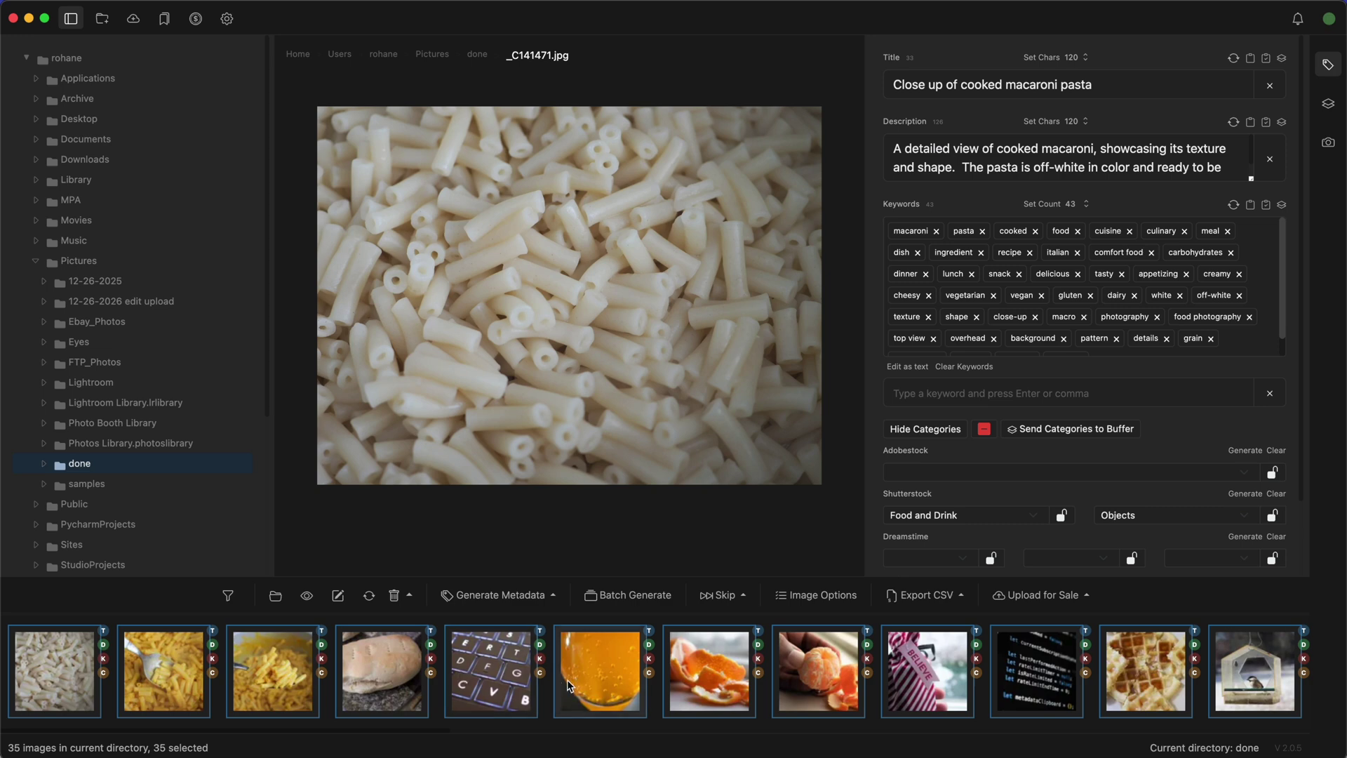
left_click(672, 689)
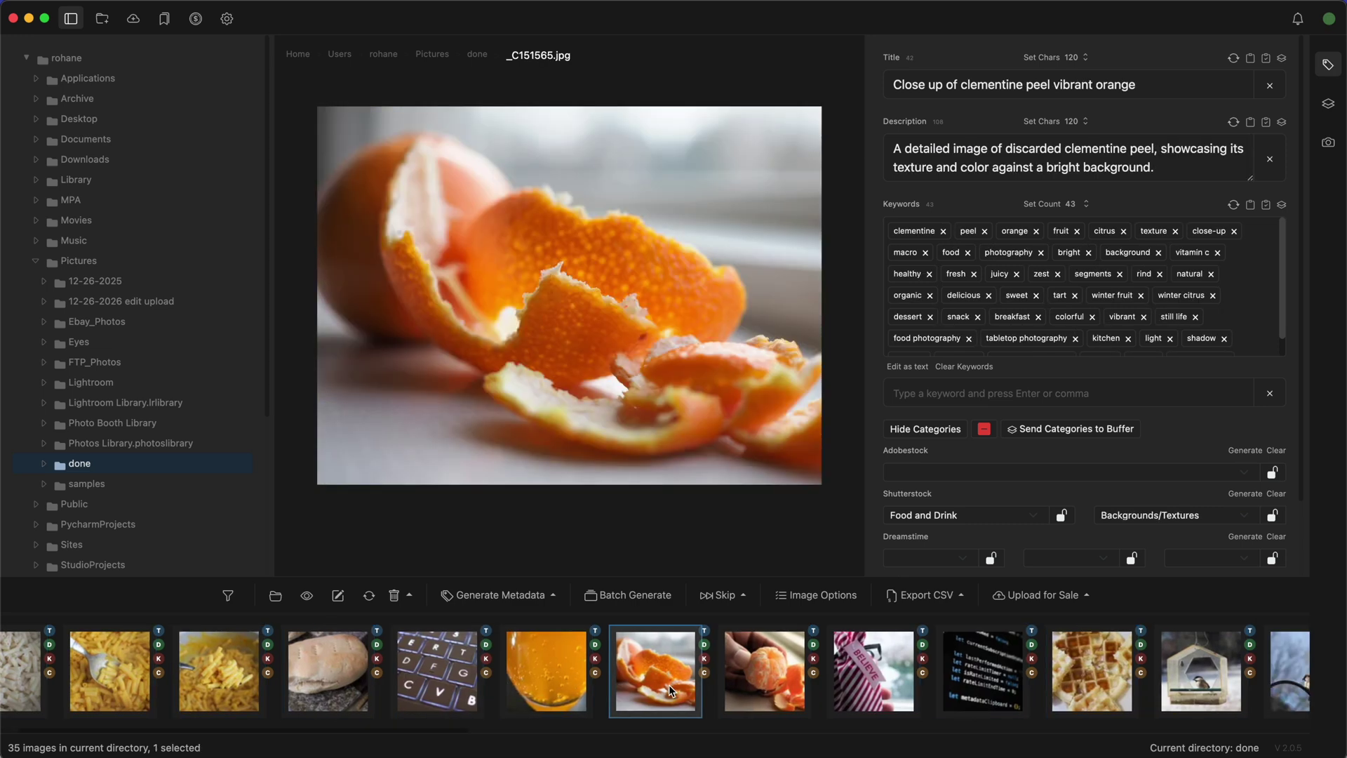
scroll(668, 684, "right", 10)
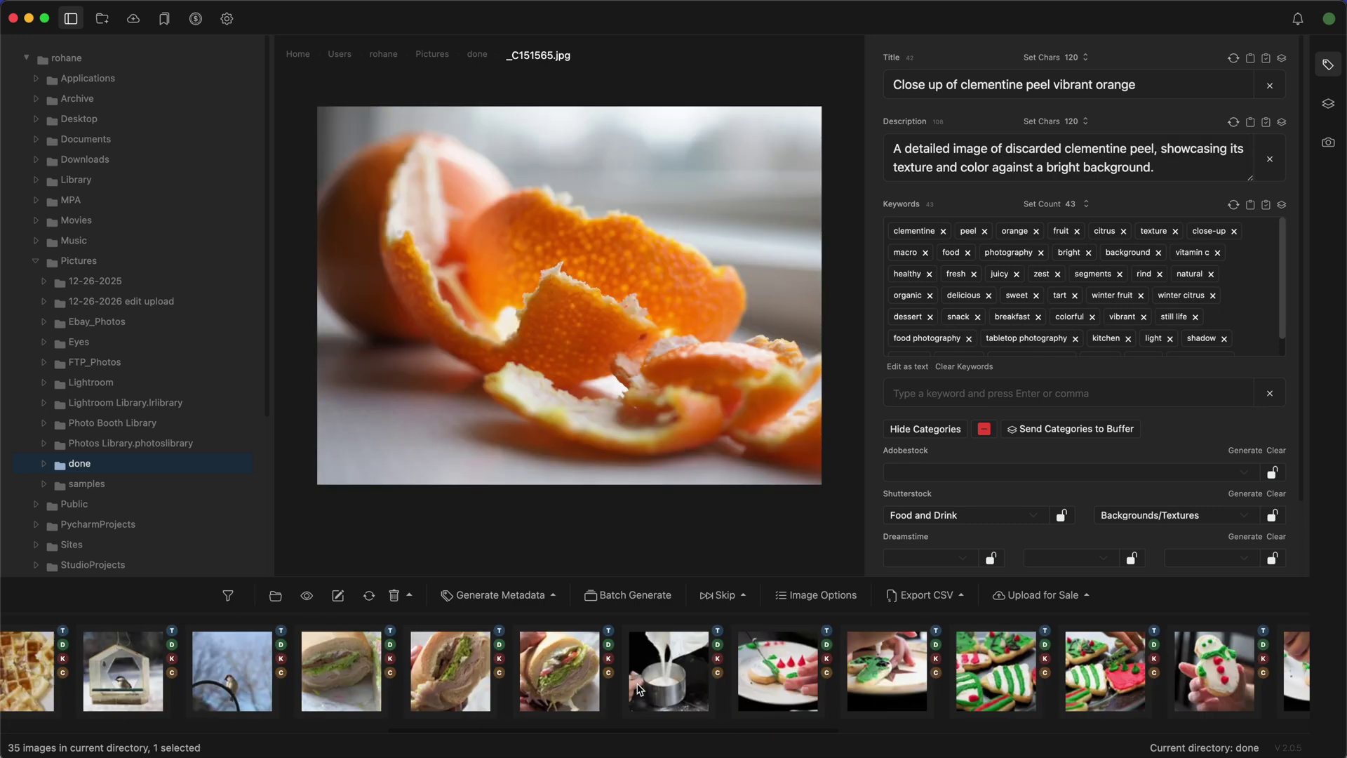
scroll(637, 684, "right", 15)
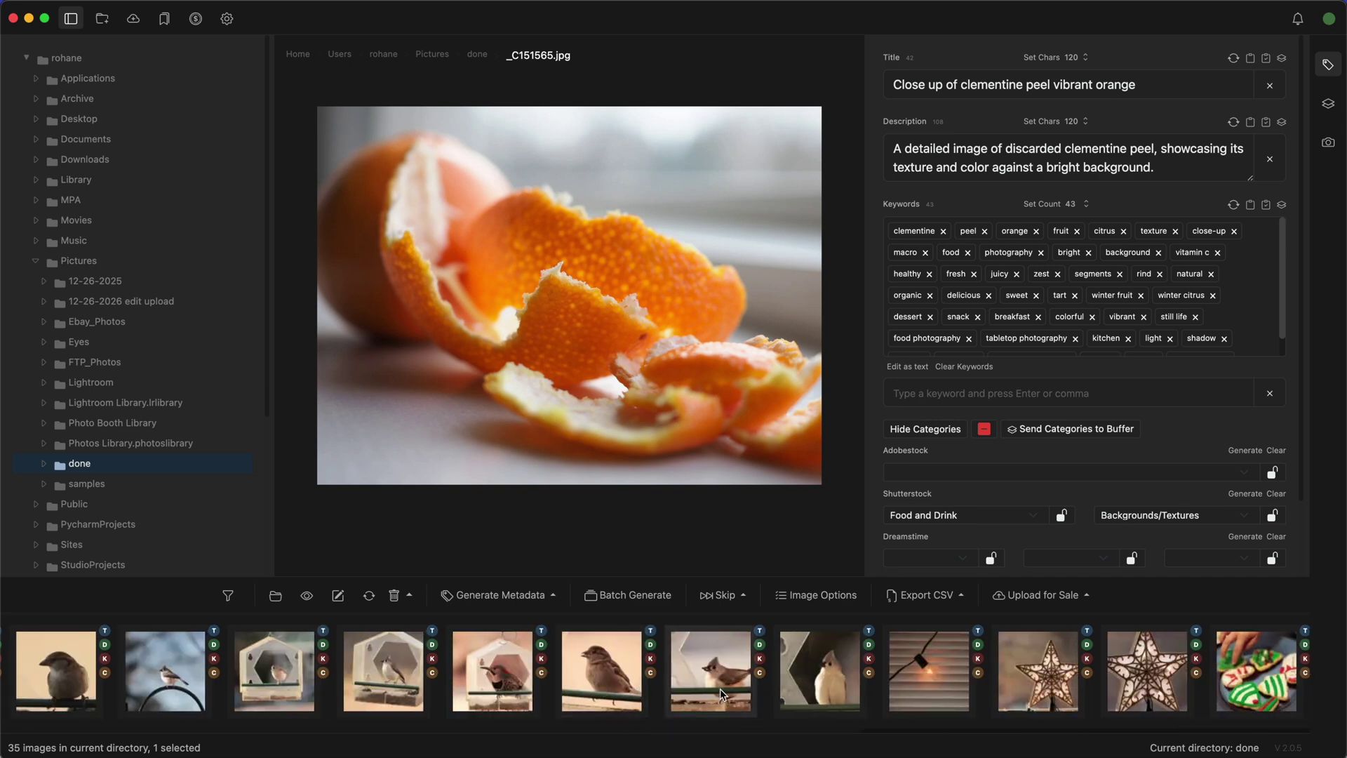
scroll(720, 688, "left", 15)
scroll(900, 460, "down", 1)
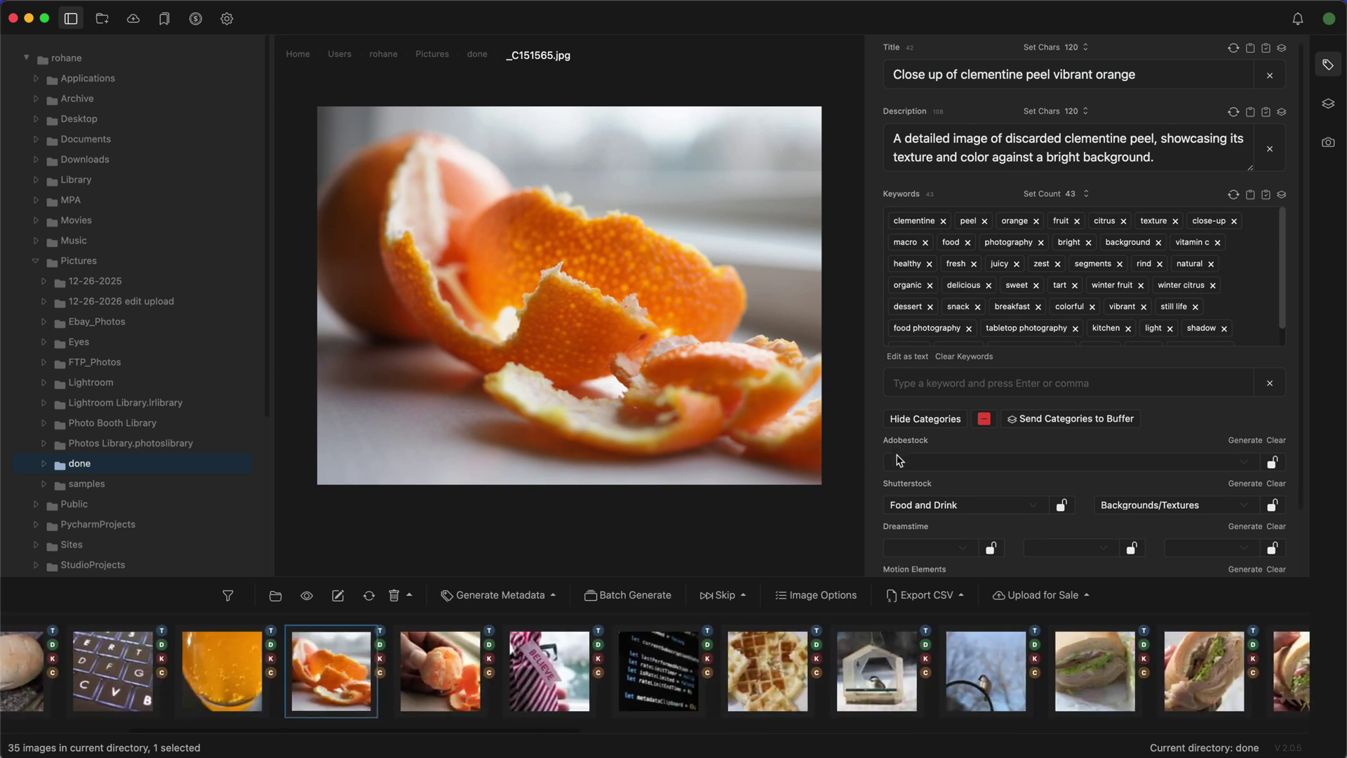
scroll(899, 460, "down", 2)
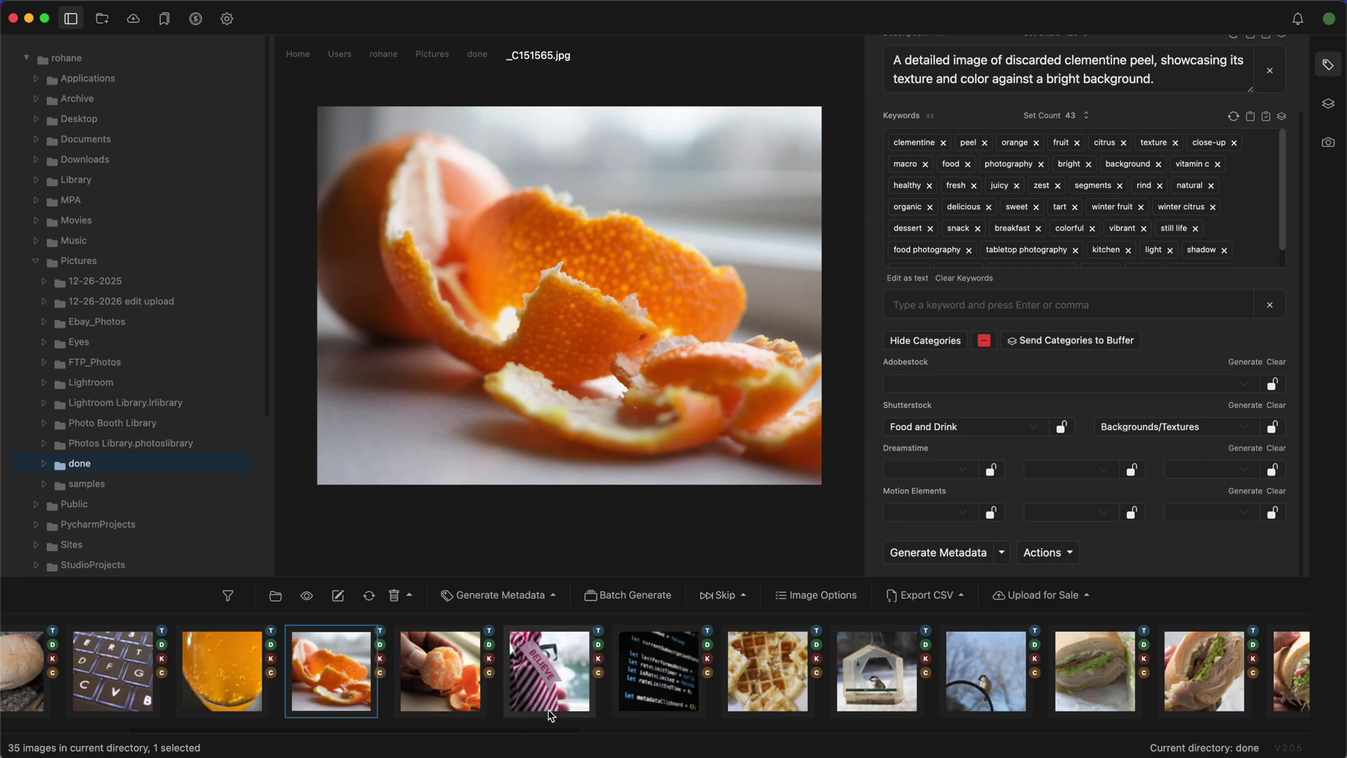
scroll(551, 687, "left", 5)
Select all 35 images and generate Dreamstime categories for them
left_click(246, 692)
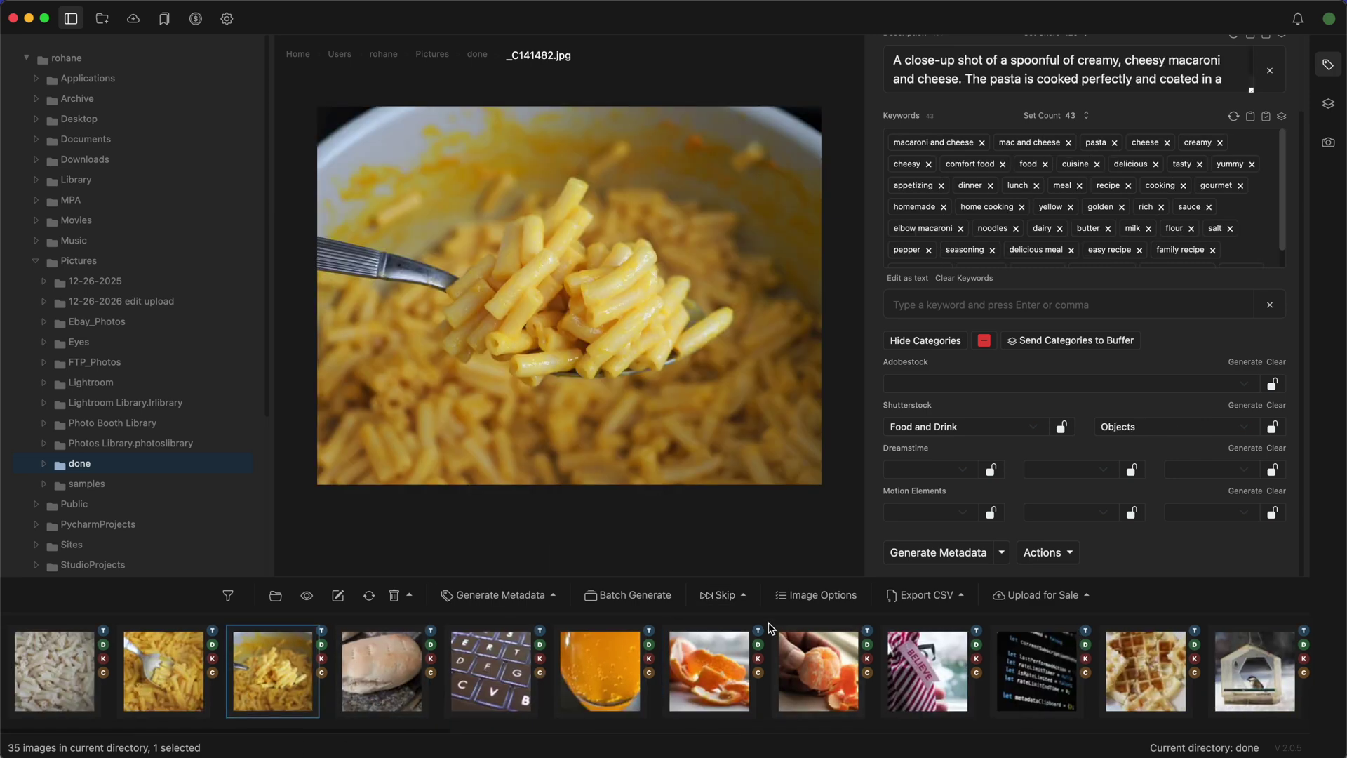
scroll(533, 702, "right", 3)
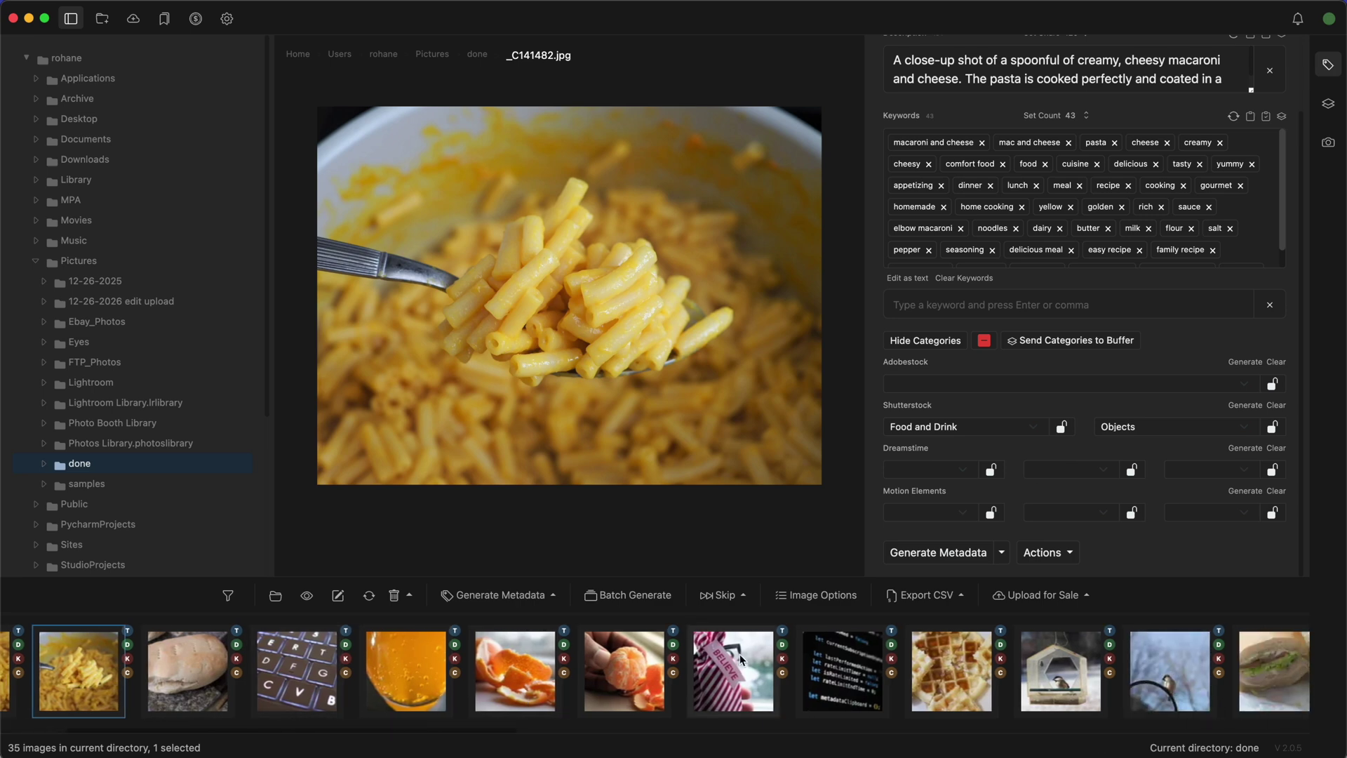
scroll(739, 653, "right", 20)
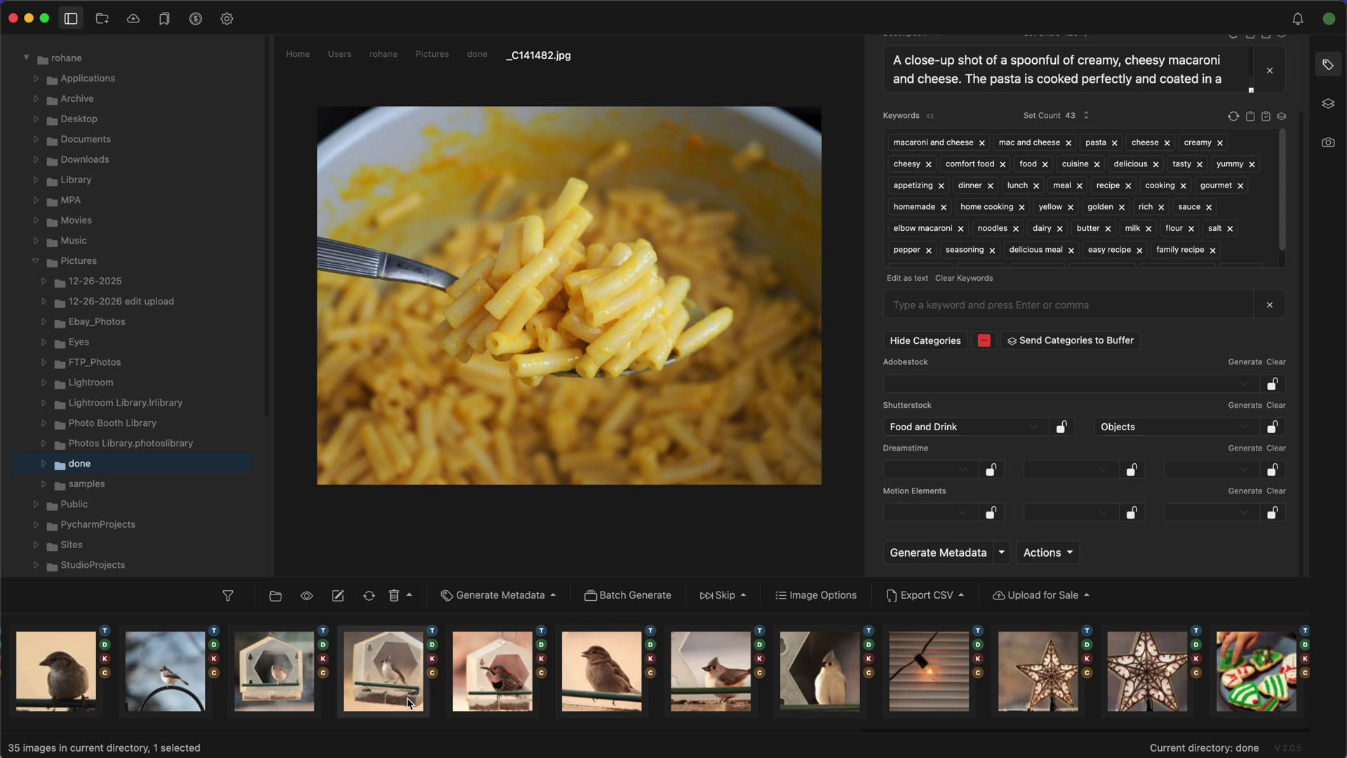
key("super+a")
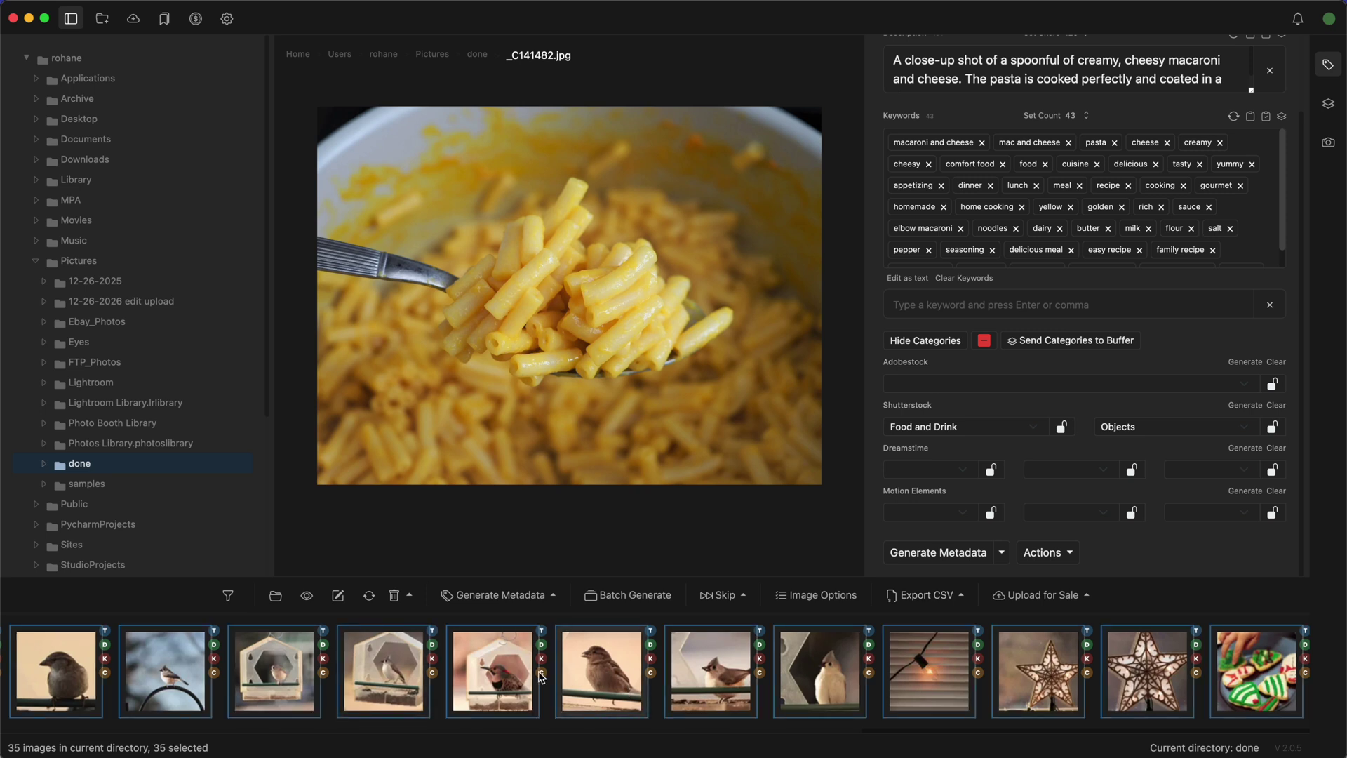
left_click(1245, 447)
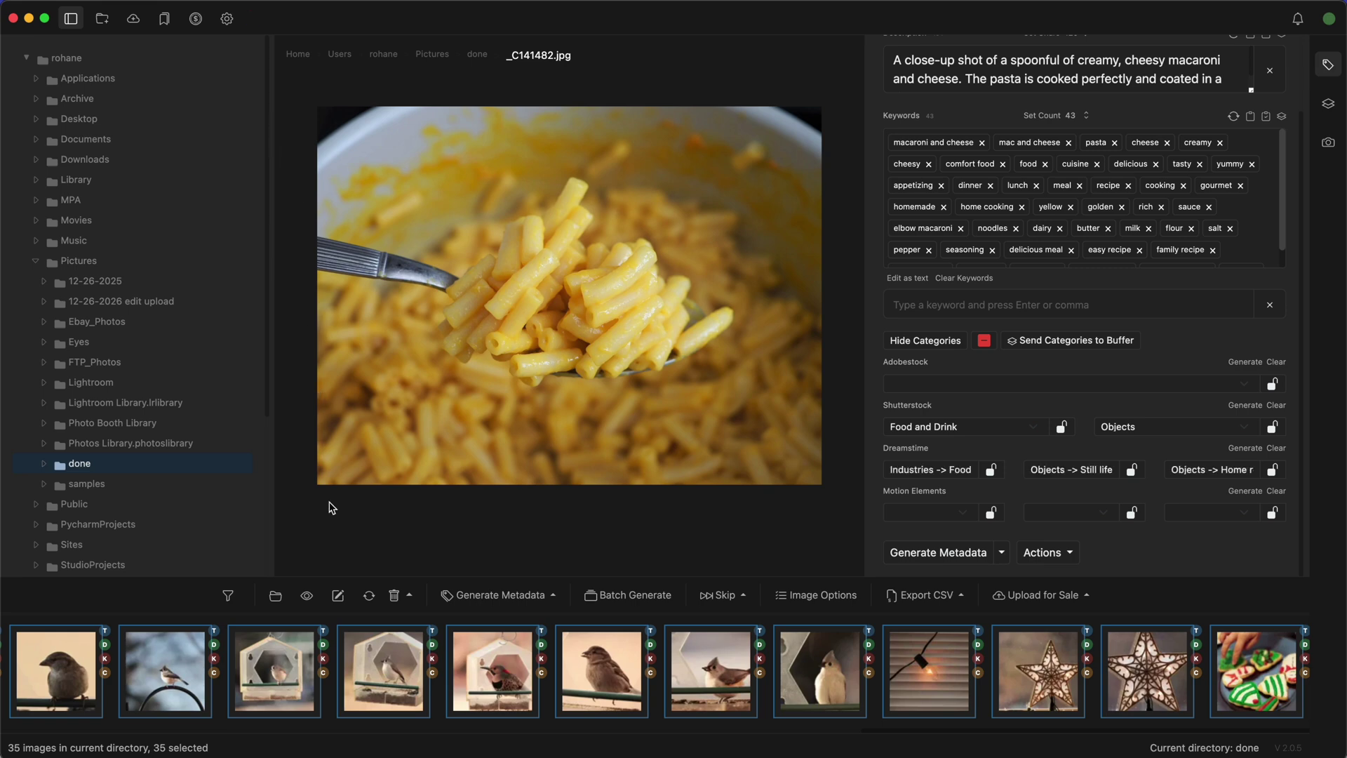
Check the sugar-pouring photo _C242104.jpg's generated Dreamstime categories, such as Business -> Still-life
scroll(345, 661, "right", 5)
scroll(343, 655, "right", 3)
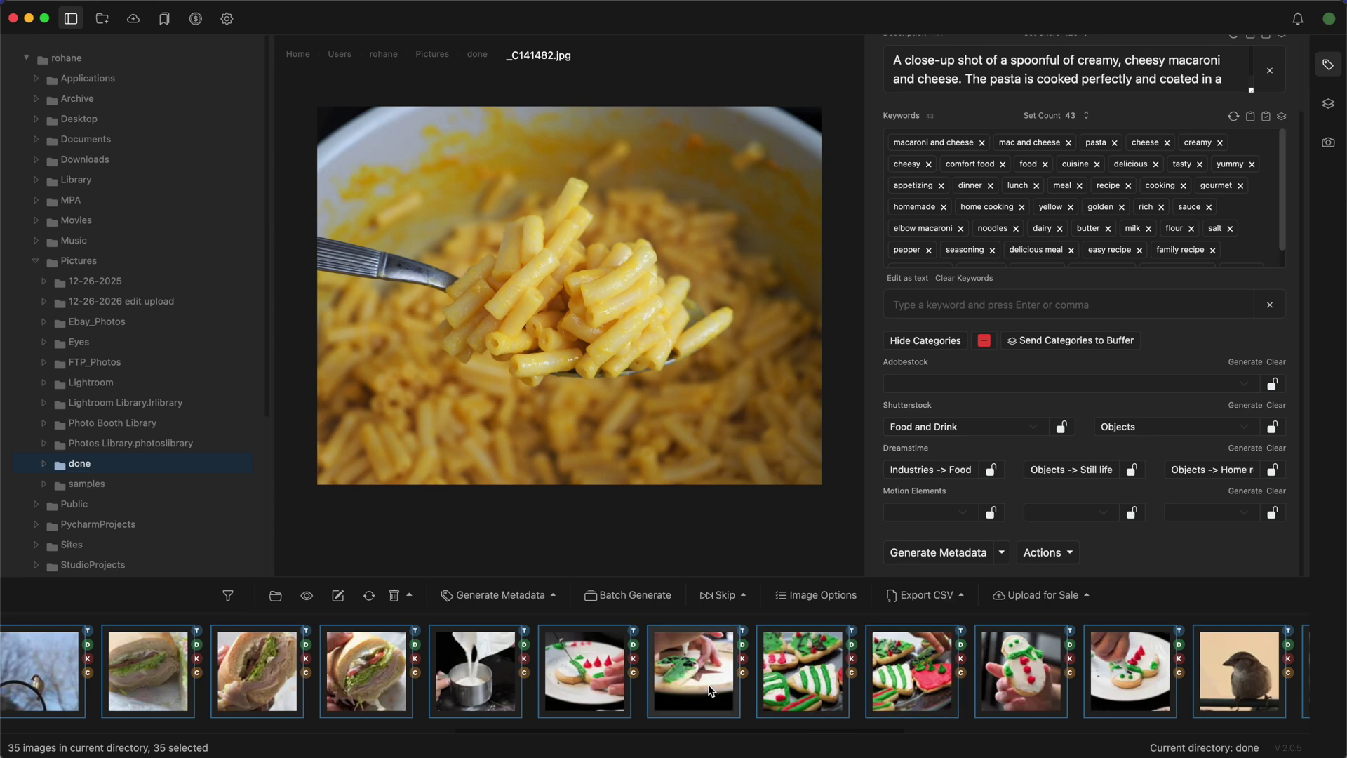
left_click(476, 674)
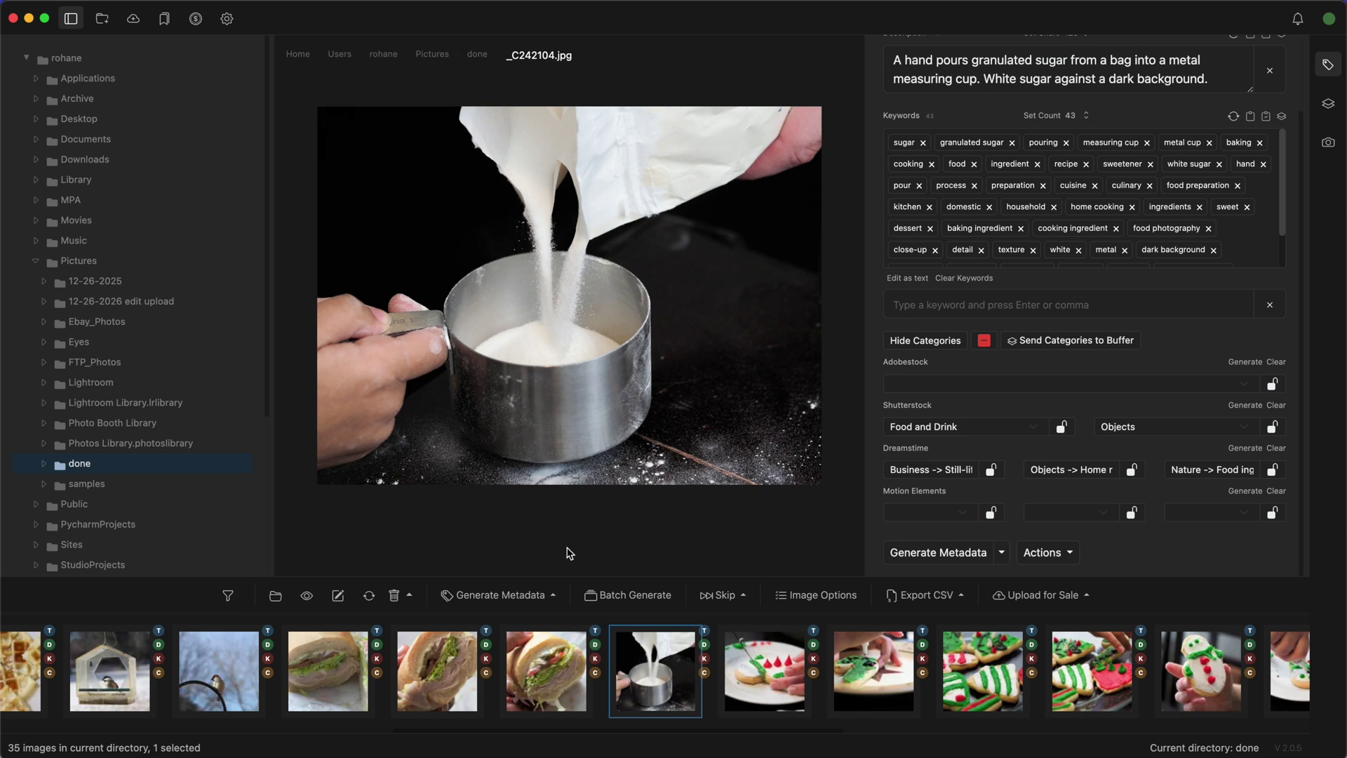